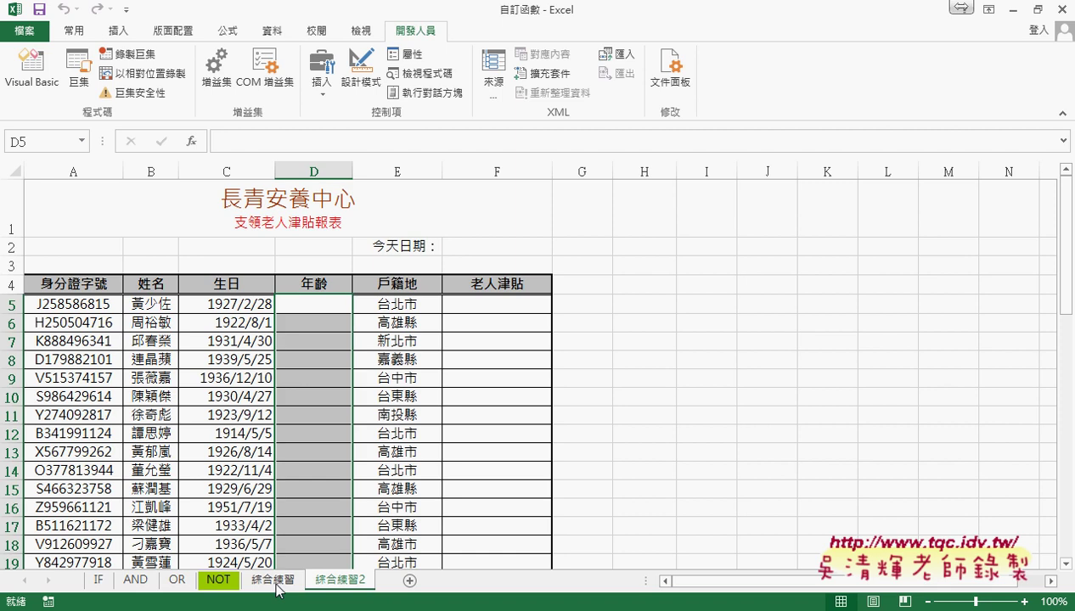
Step: On the 綜合練習 sheet, inspect J4's =I4/G4 formula and the column J percentages, ending on K4
click(272, 580)
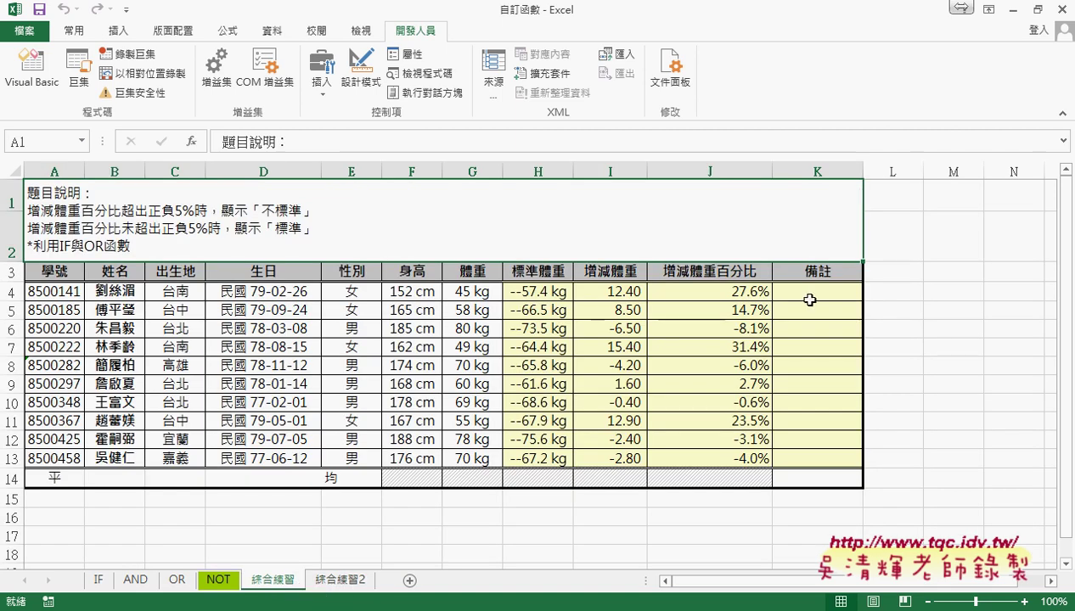
click(739, 293)
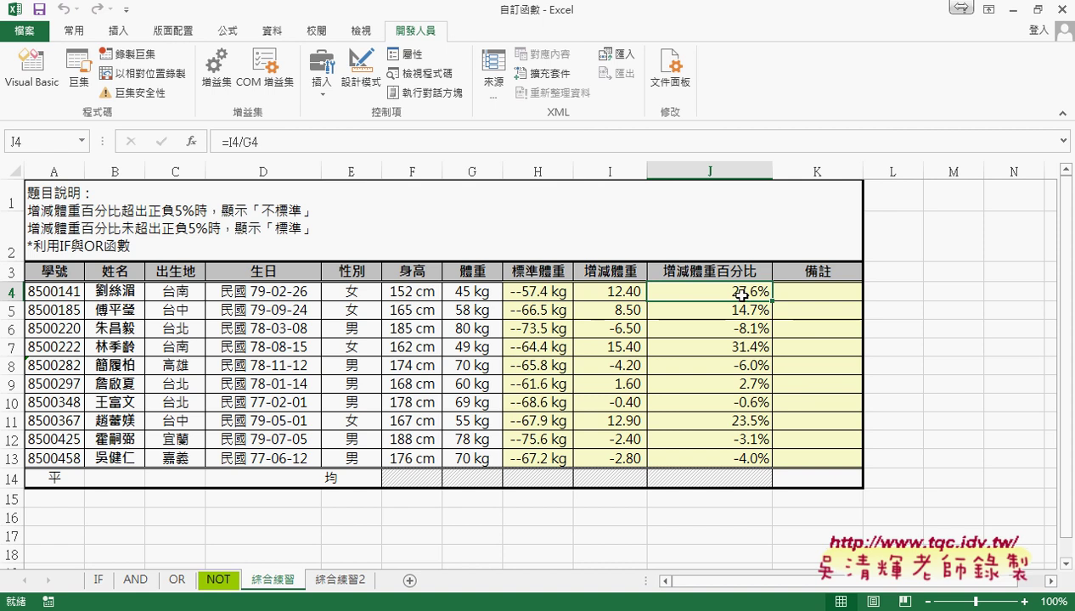
drag(739, 293, 742, 459)
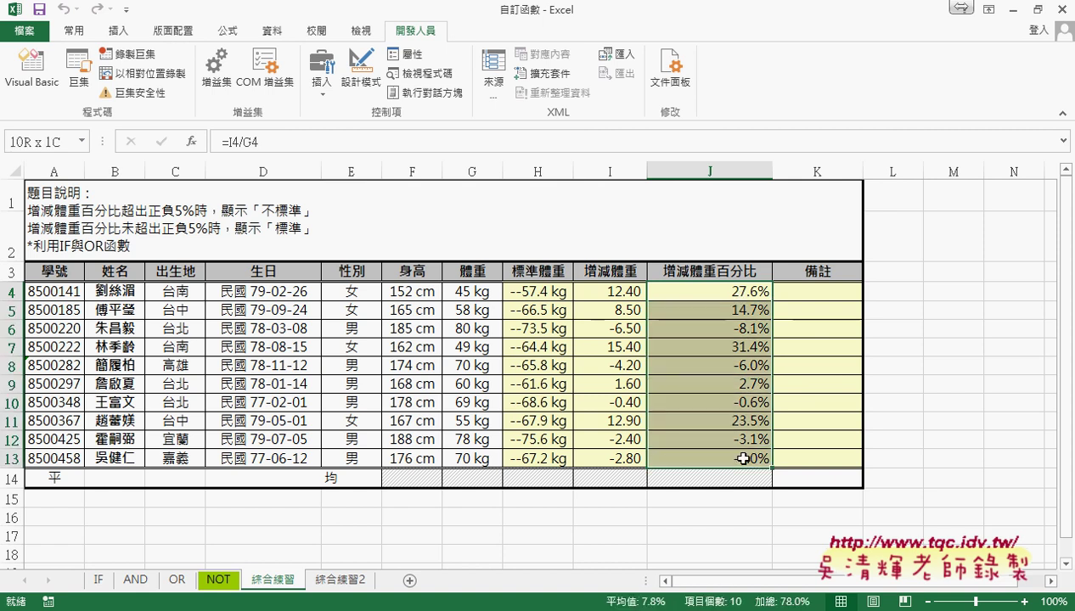
click(726, 172)
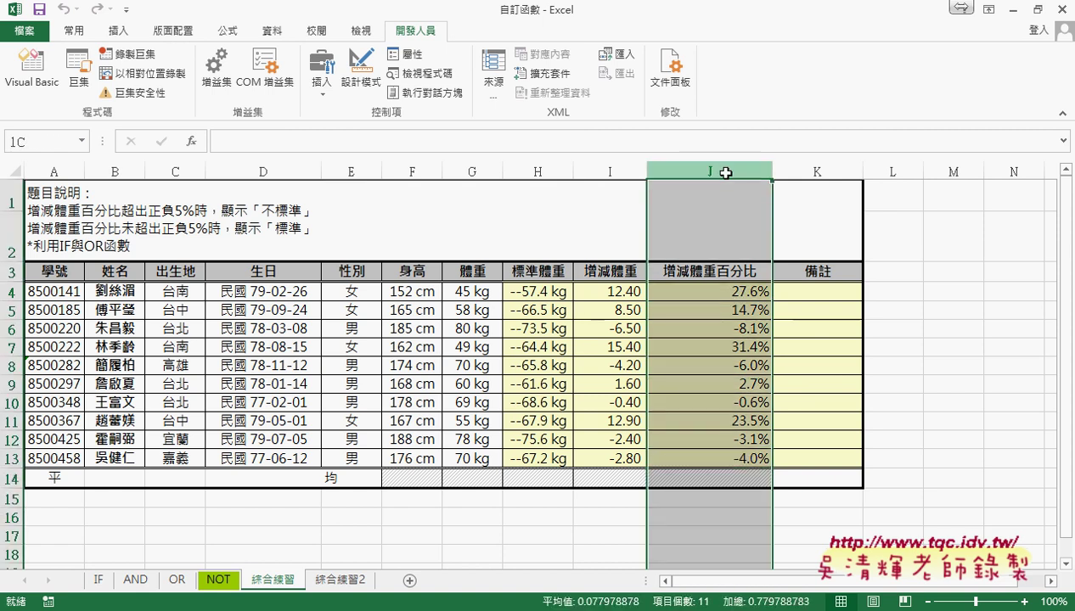
click(802, 293)
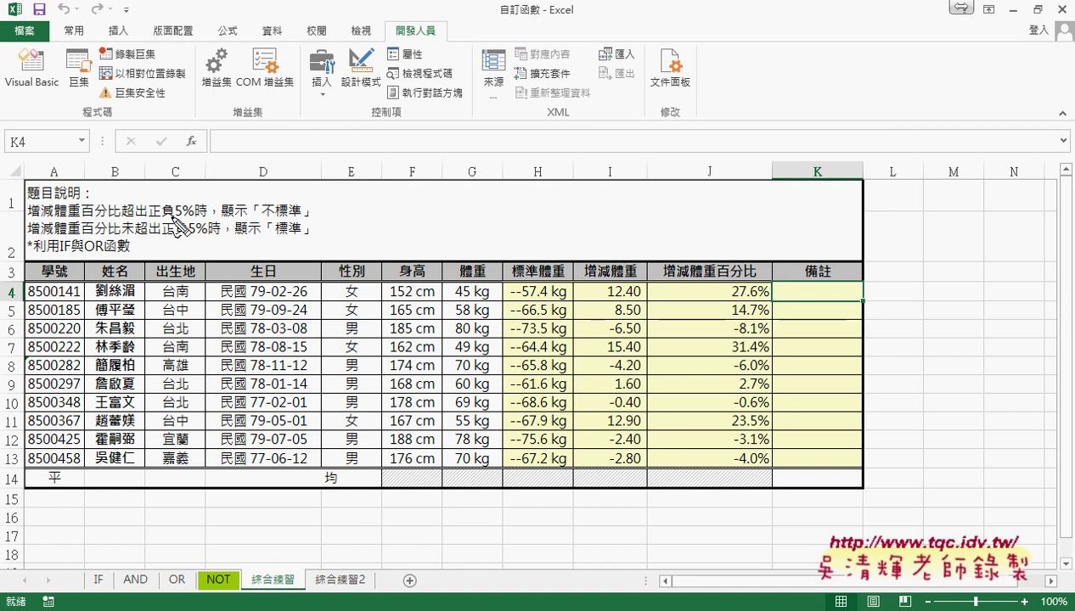
Step: Underline 正負5%, 不標準 and 標準 in the instruction lines with red ink
drag(146, 218, 190, 215)
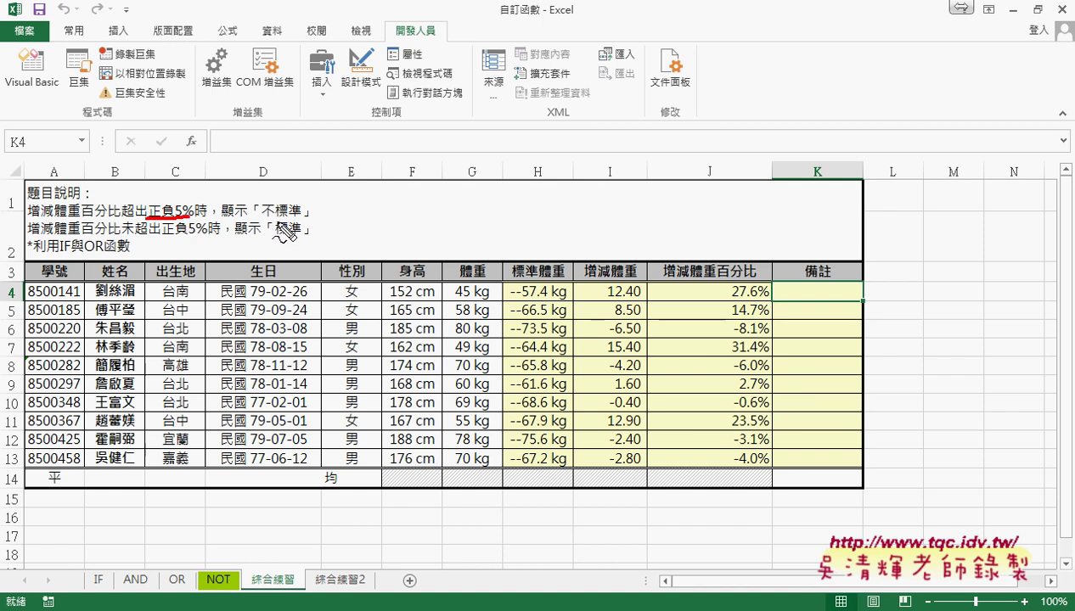
drag(259, 219, 289, 217)
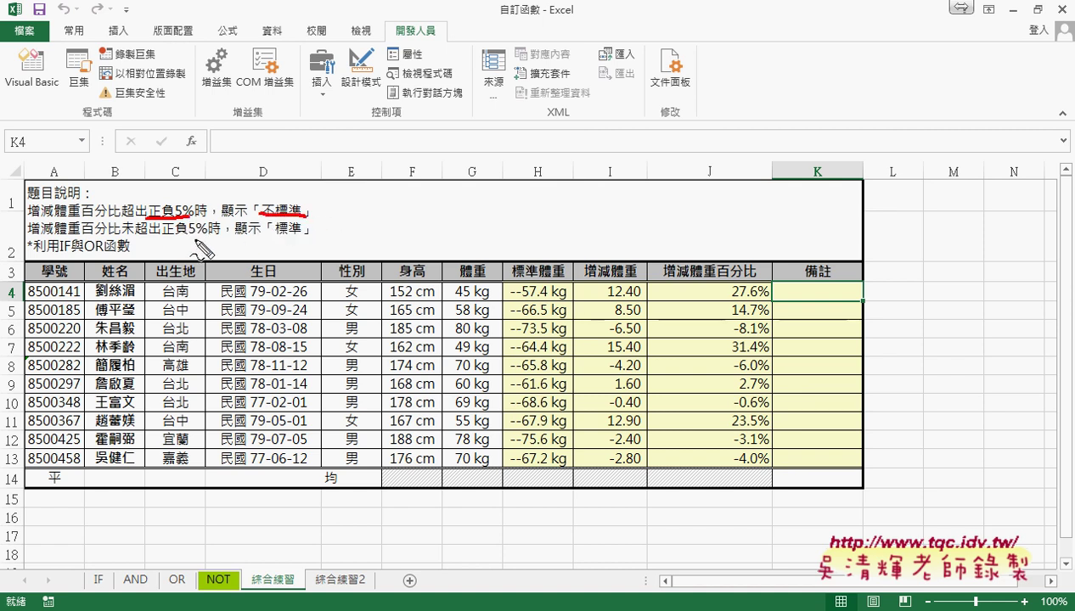
drag(154, 237, 206, 235)
drag(271, 238, 302, 235)
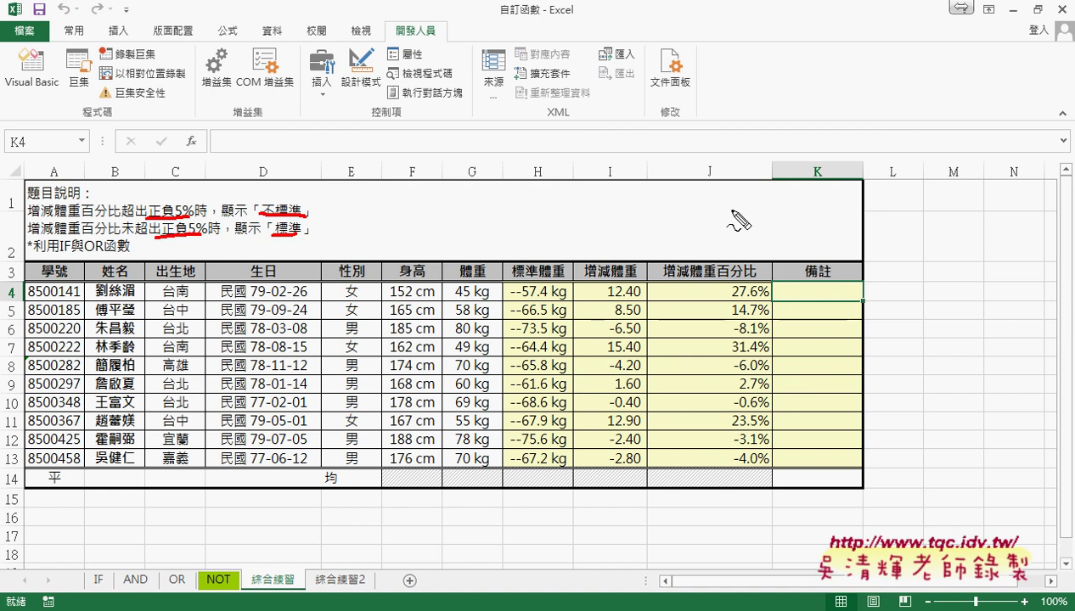
Step: Sketch the +5% and -5% thresholds beside the table, labelled with 'Or' and the in-band zone
mouse_move(719, 207)
mouse_down()
mouse_move(821, 207)
mouse_move(779, 119)
mouse_move(809, 138)
mouse_up()
mouse_move(837, 175)
mouse_down()
mouse_move(838, 204)
mouse_move(868, 172)
mouse_up()
mouse_move(932, 175)
mouse_down()
mouse_move(893, 219)
mouse_move(887, 188)
mouse_move(937, 209)
mouse_up()
mouse_move(720, 247)
mouse_down()
mouse_move(835, 246)
mouse_move(785, 314)
mouse_move(815, 312)
mouse_up()
mouse_move(856, 252)
mouse_down()
mouse_move(875, 251)
mouse_move(888, 269)
mouse_move(913, 247)
mouse_up()
mouse_move(949, 251)
mouse_down()
mouse_move(935, 270)
mouse_move(915, 253)
mouse_move(944, 280)
mouse_up()
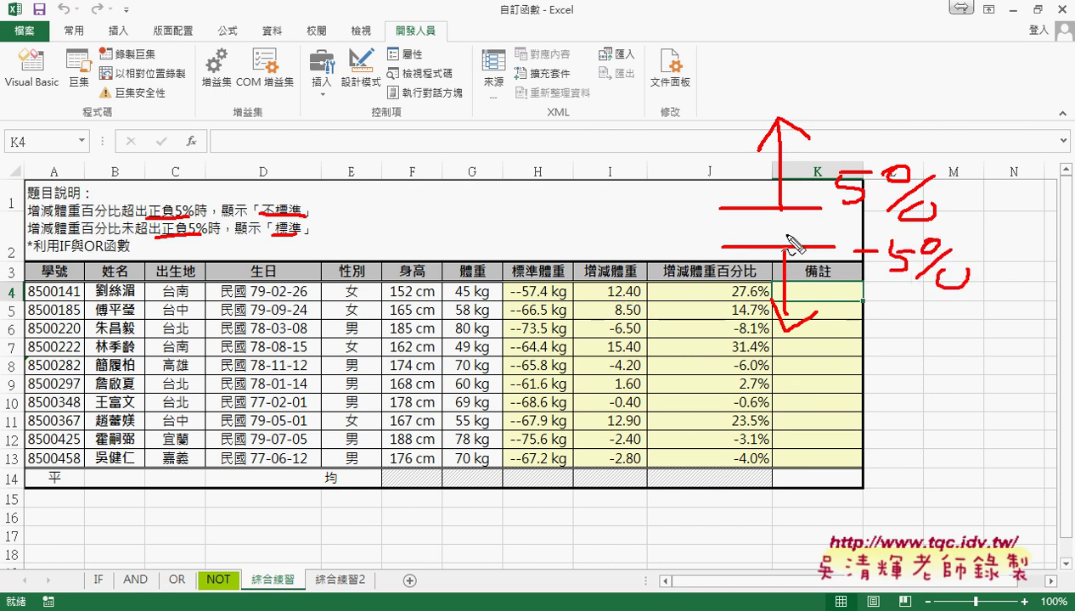
drag(786, 222, 789, 240)
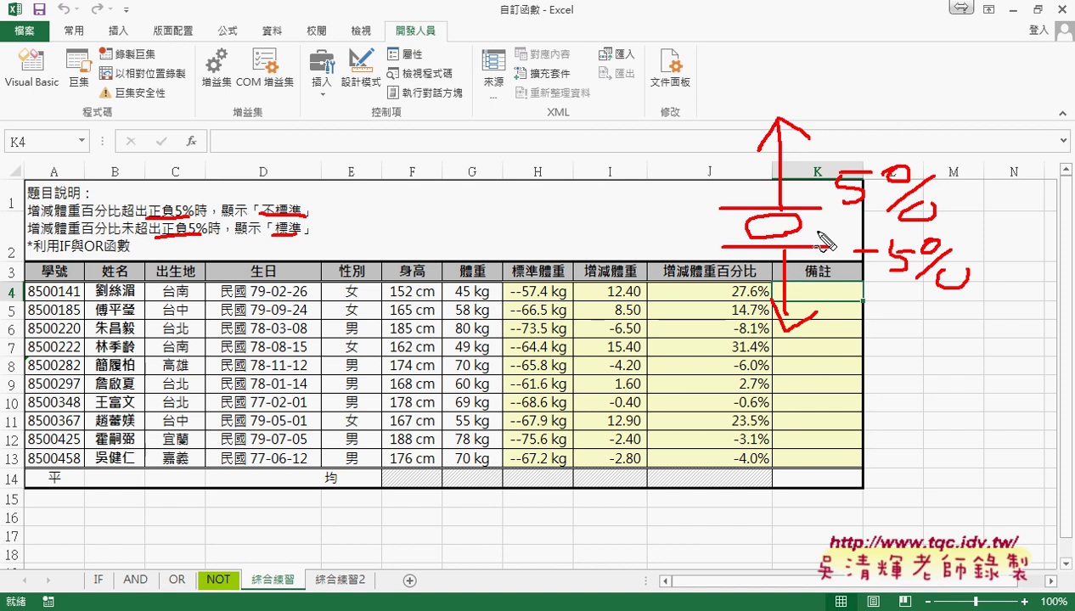
drag(1014, 214, 1045, 223)
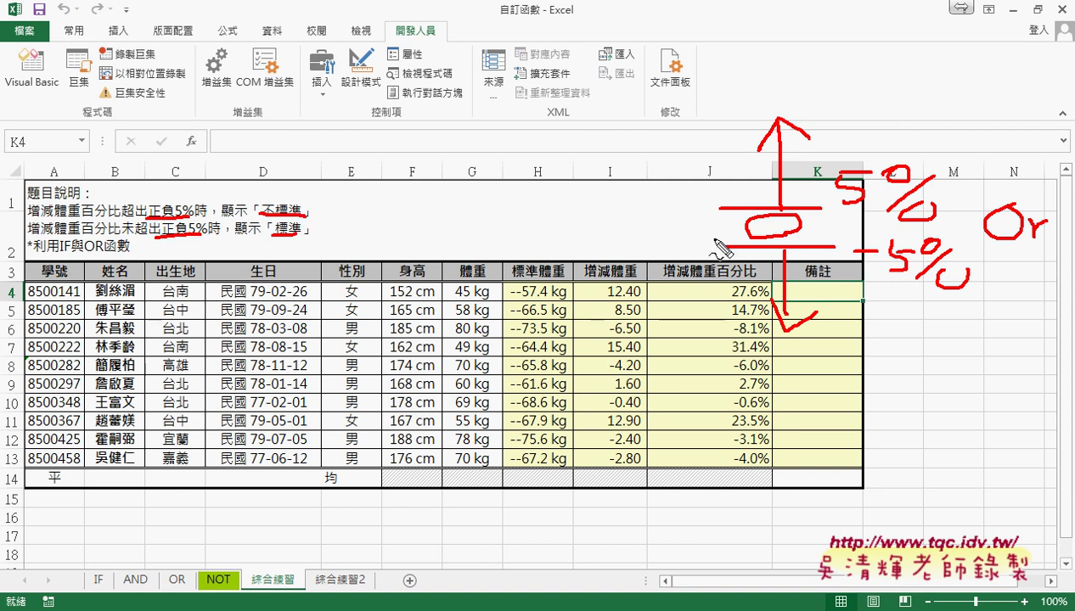
mouse_move(816, 207)
mouse_down()
mouse_move(813, 216)
mouse_move(849, 225)
mouse_up()
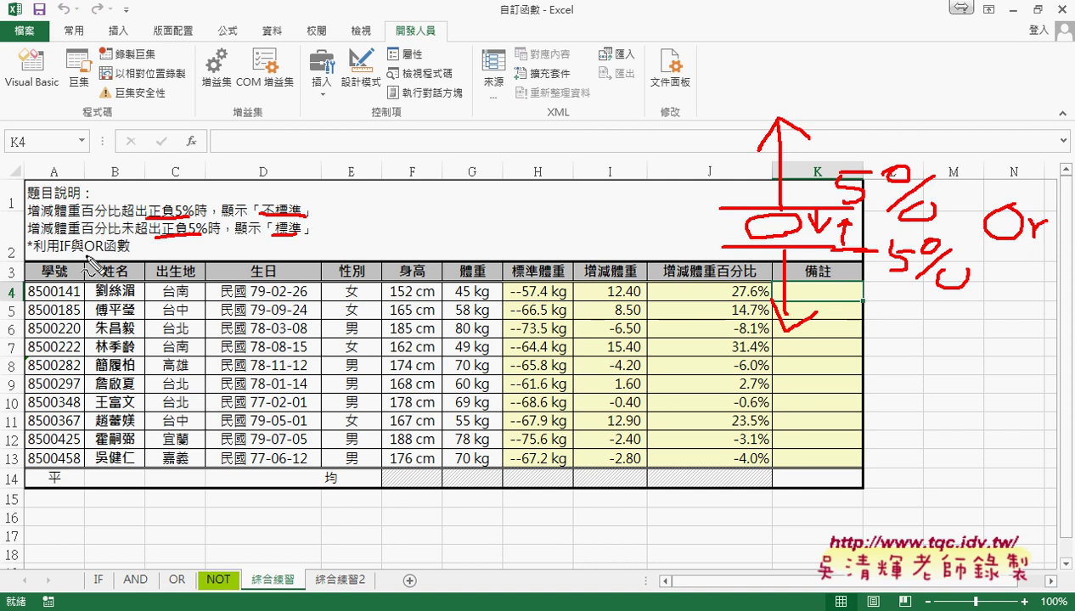
Step: Underline OR and IF in the function hint and circle the 備註 cells K4:K13
drag(87, 263, 103, 263)
mouse_move(827, 473)
mouse_down()
mouse_move(853, 468)
mouse_move(814, 473)
mouse_up()
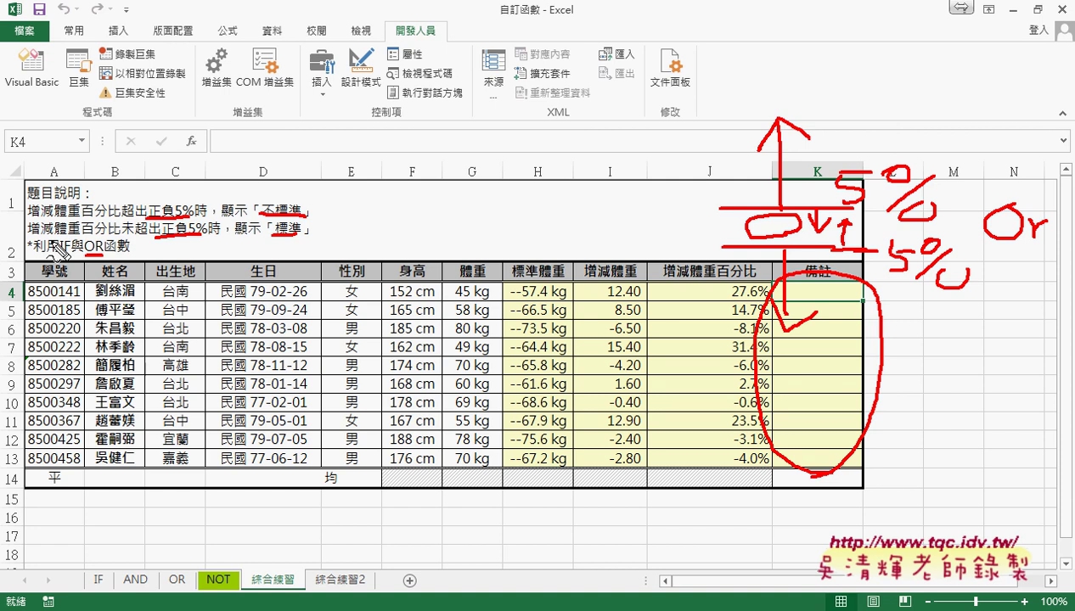
drag(53, 253, 64, 253)
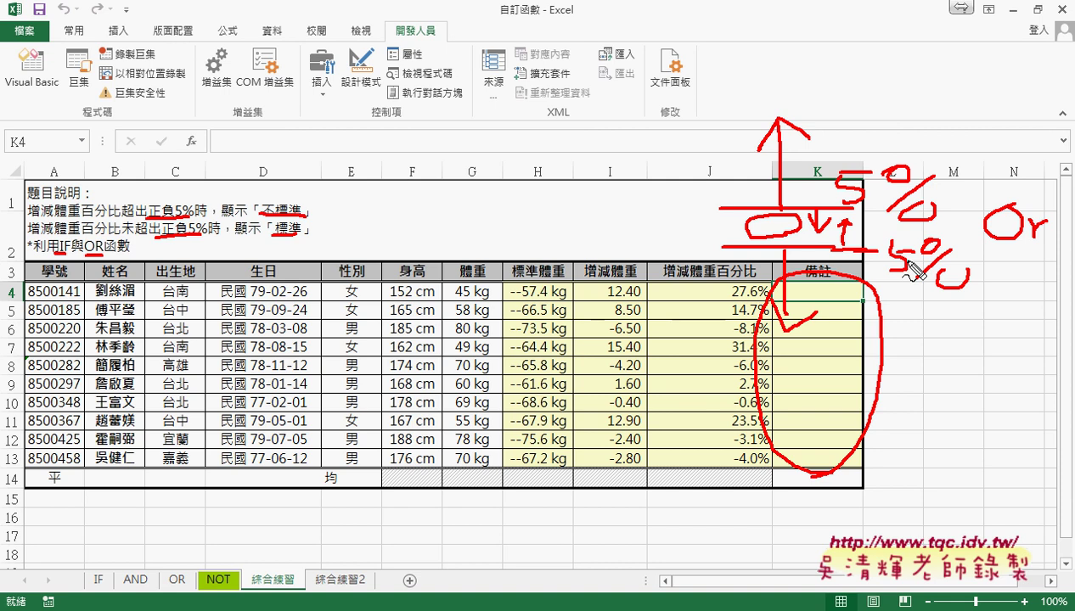
Step: Clear the ink, open the 綜合練習2 sheet, select D5 and read the 長青安養中心 instructions
key(Escape)
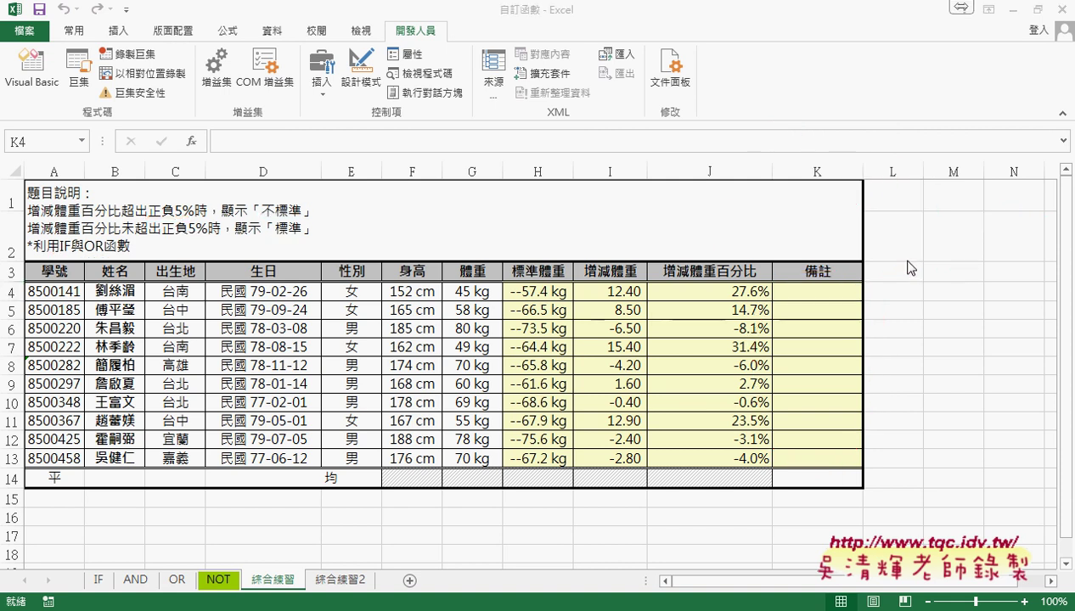
click(358, 580)
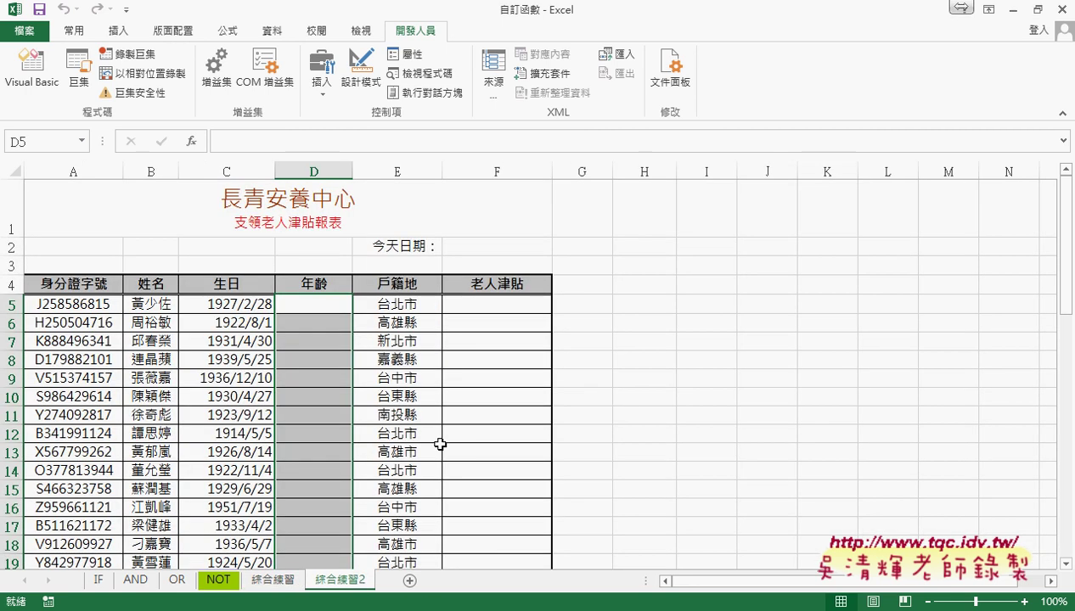
click(328, 304)
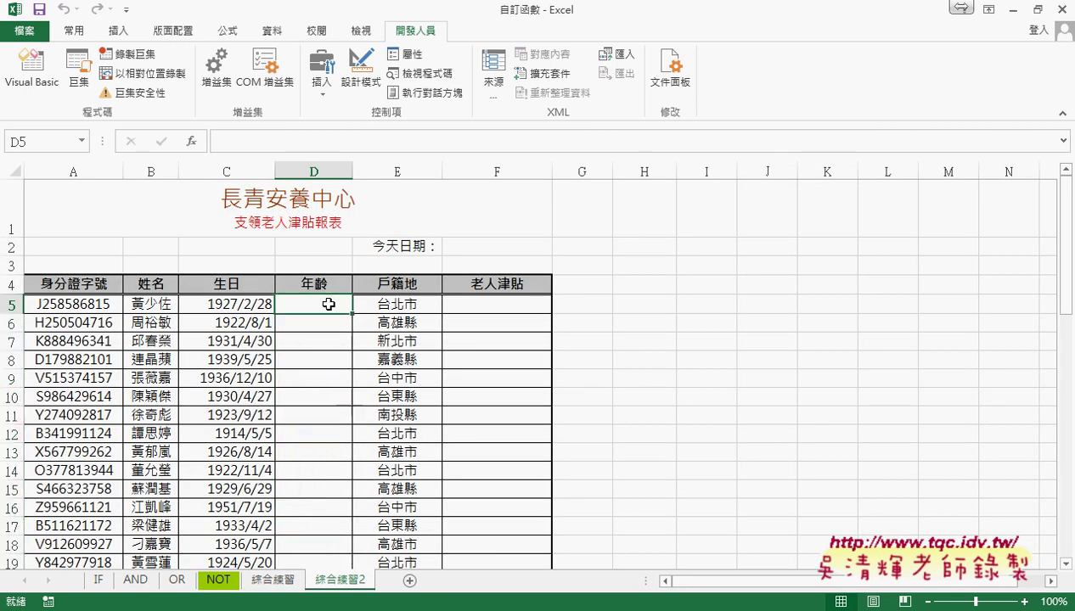
scroll(326, 343, down, 3)
scroll(328, 352, down, 6)
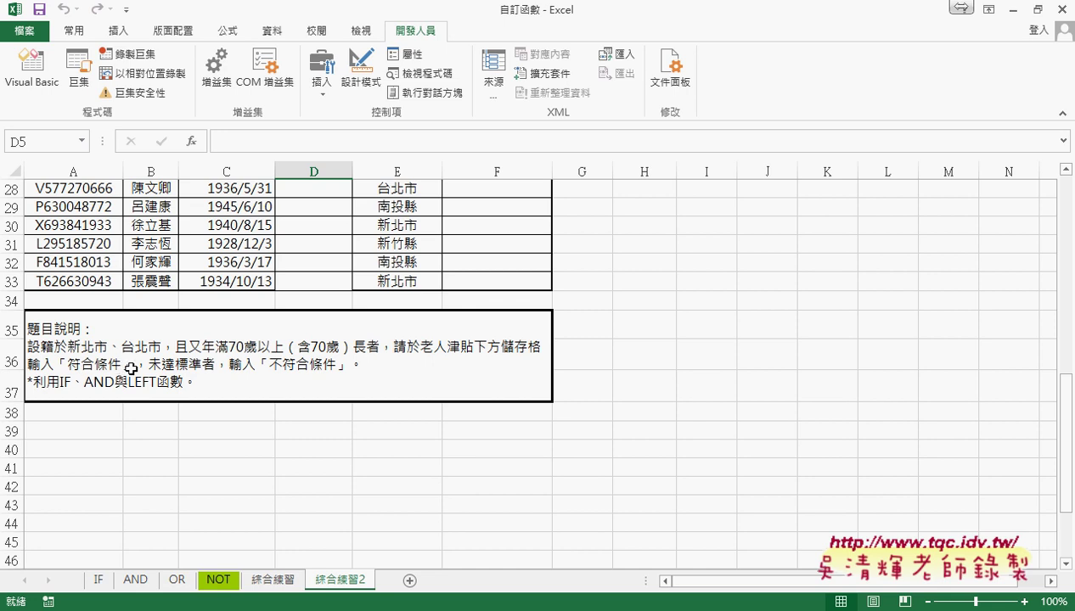
scroll(132, 368, up, 6)
scroll(135, 322, up, 2)
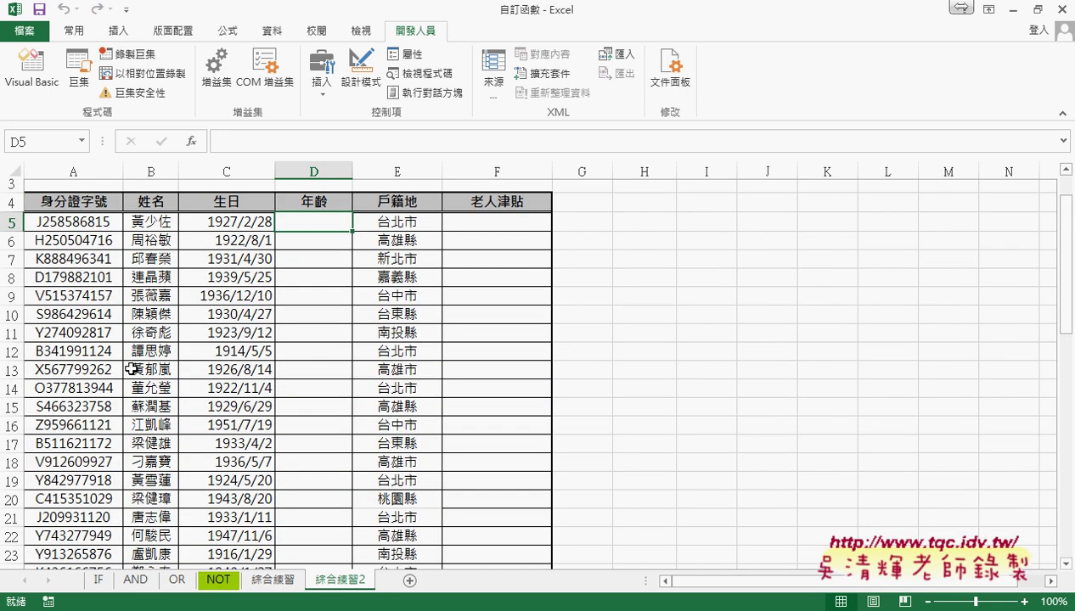
scroll(151, 306, up, 1)
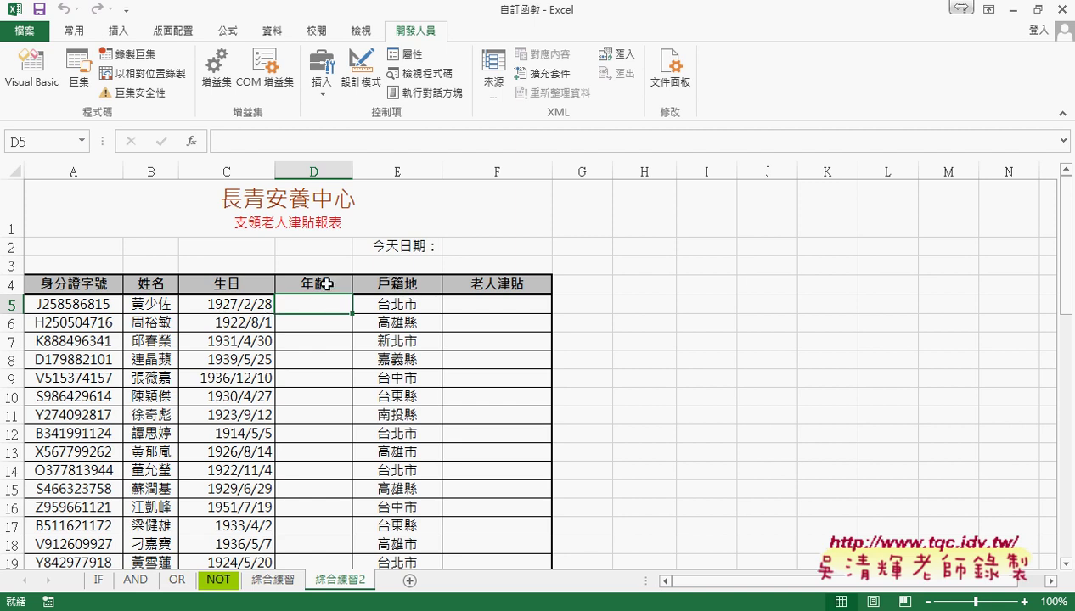
click(274, 135)
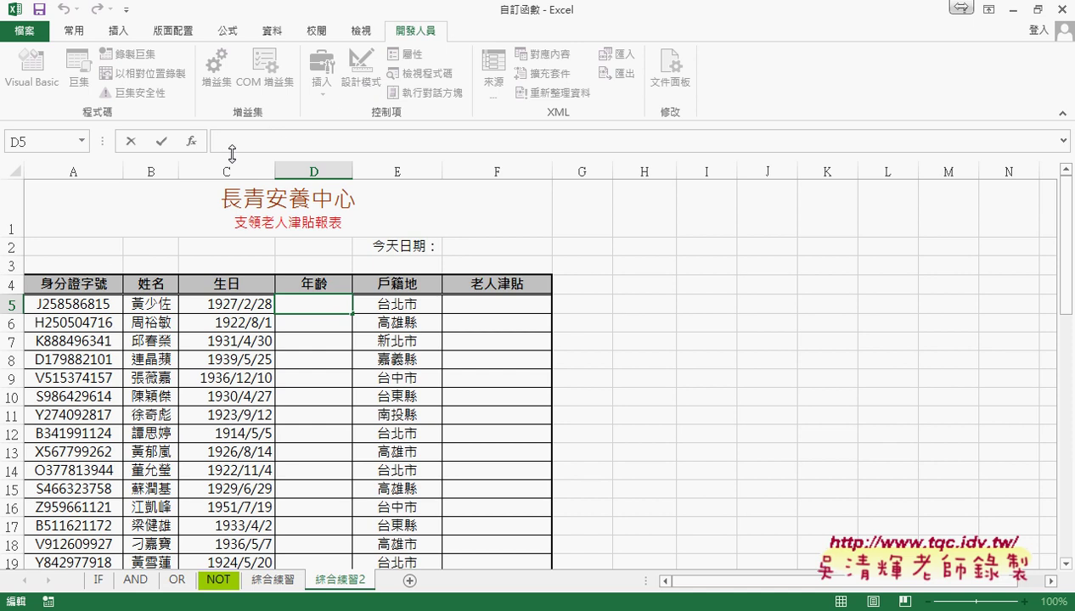
click(193, 143)
click(815, 204)
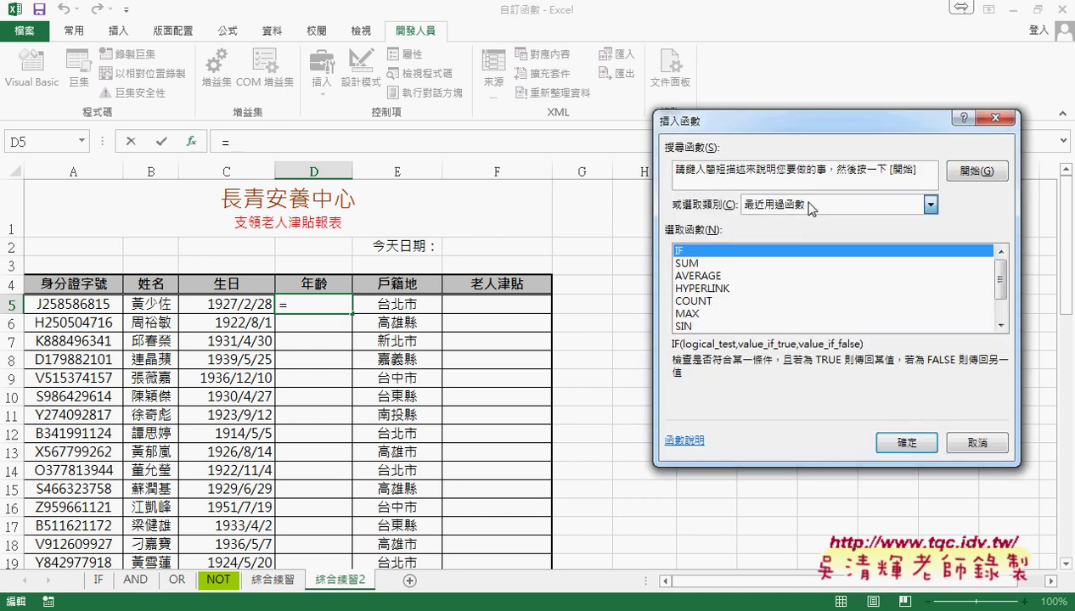
click(795, 258)
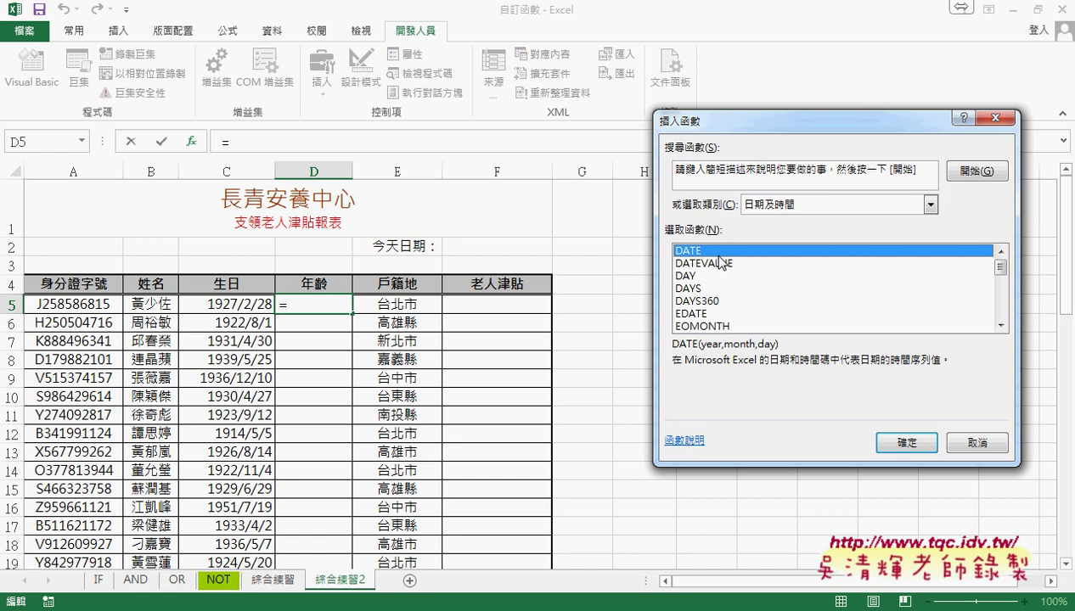
click(972, 445)
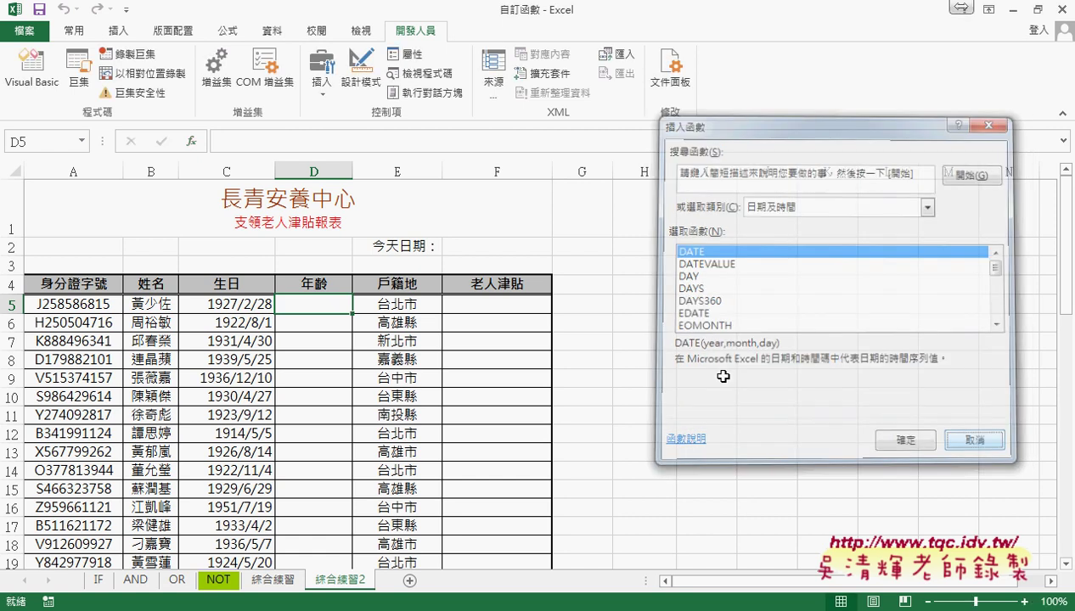
click(266, 142)
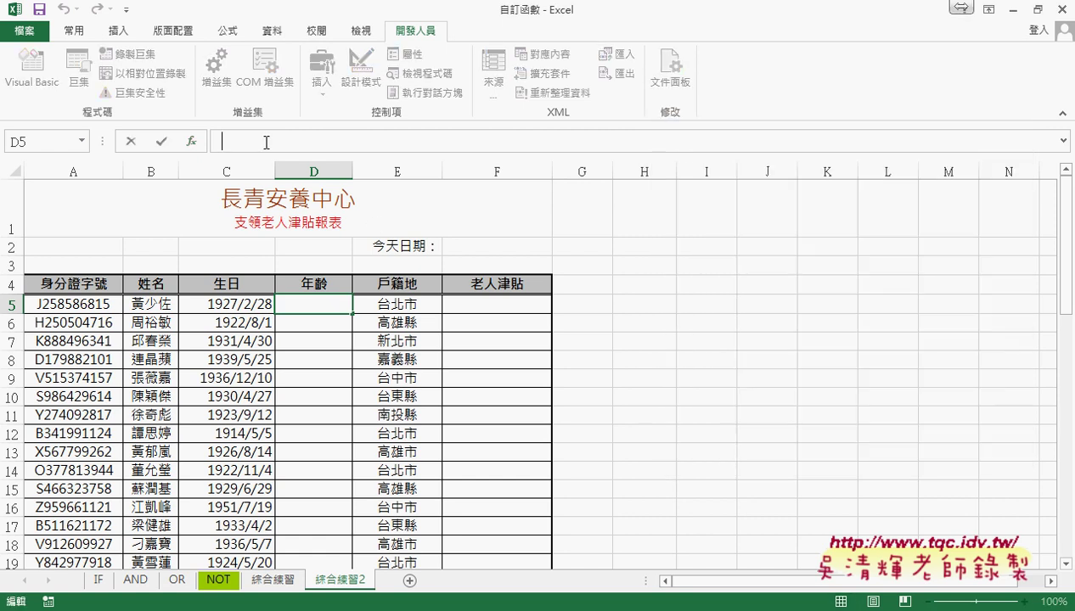
Step: Enter =DATEDIF(C5,TODAY(),"Y") in D5, giving the first resident's age of 89
text(=d)
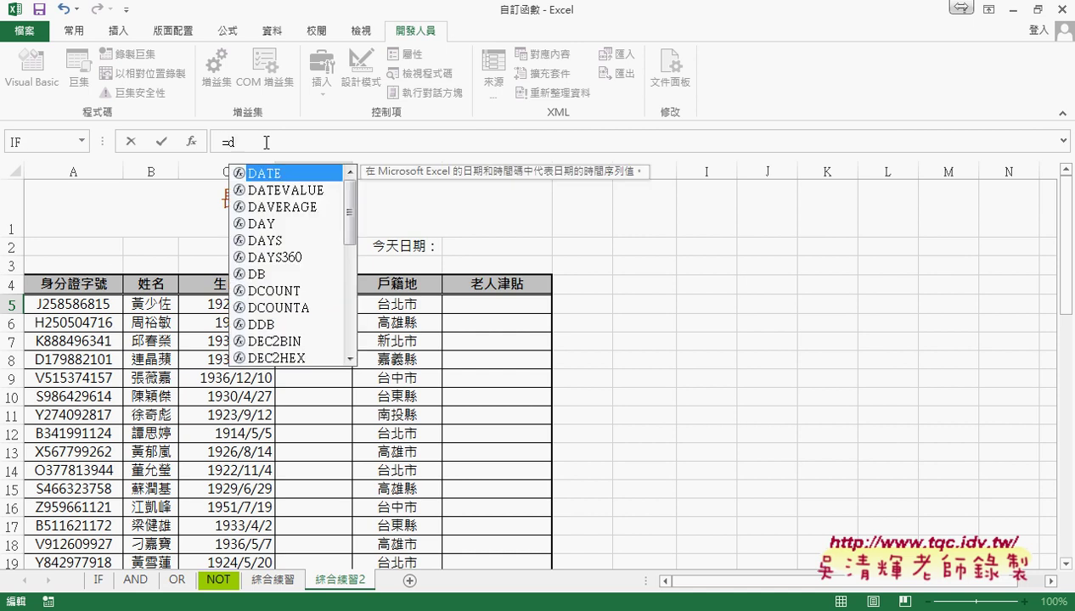
text(ate)
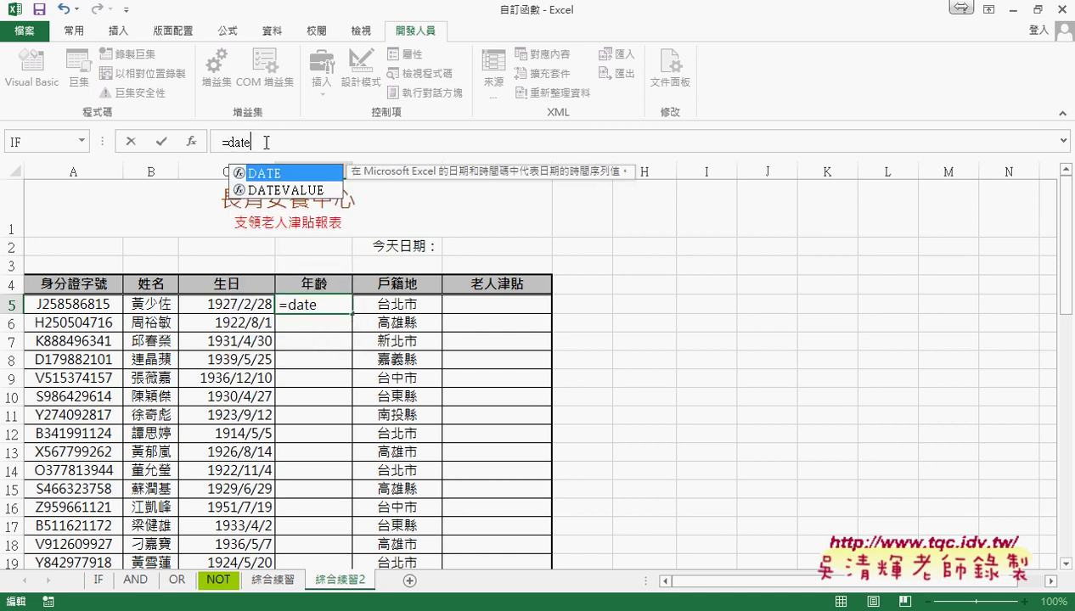
text(dif)
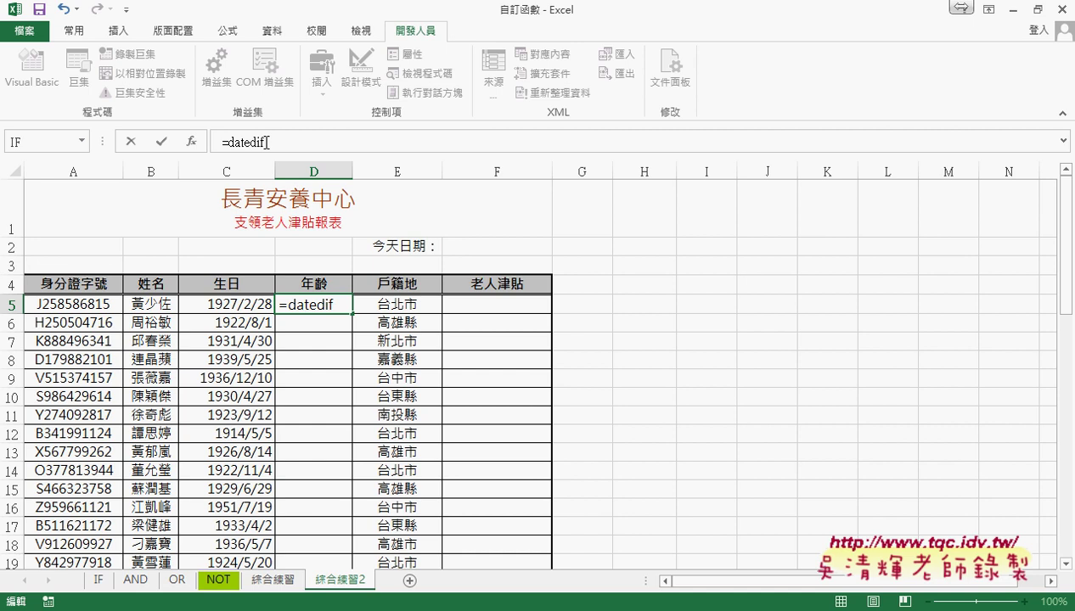
text(()
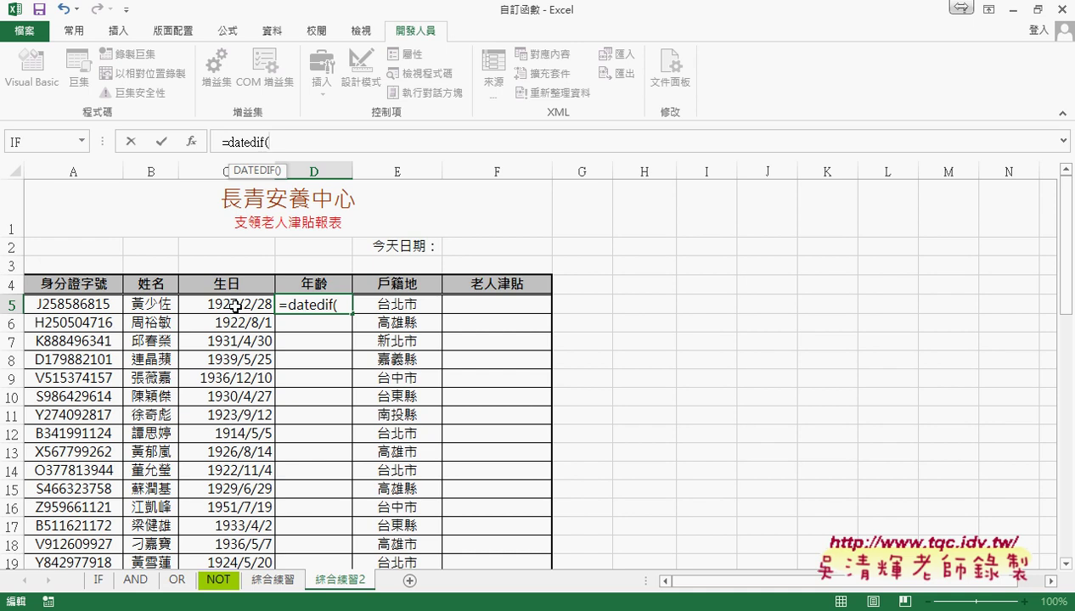
click(235, 306)
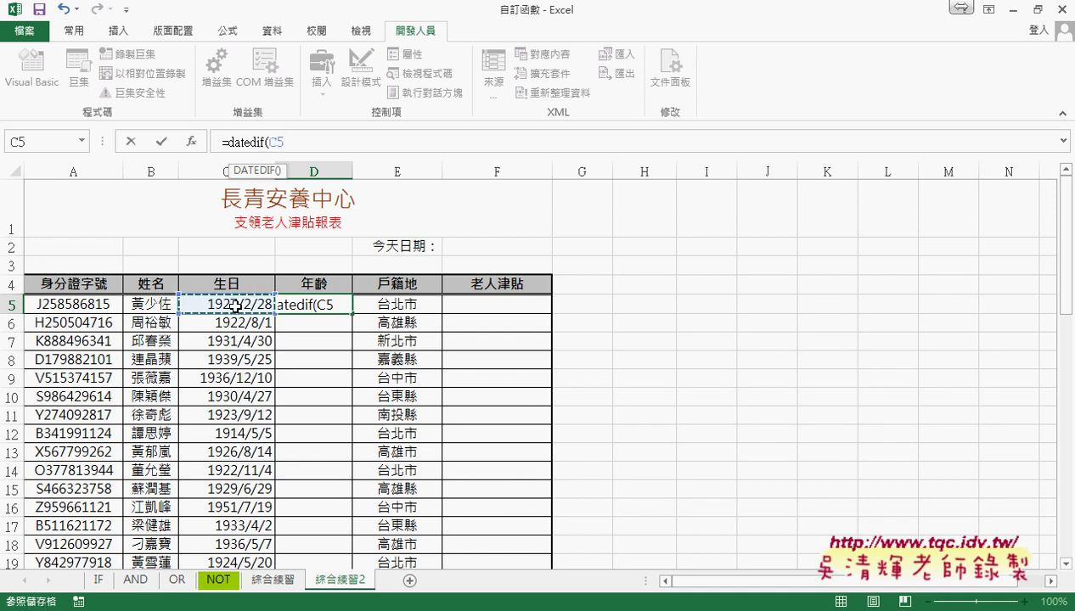
text(,)
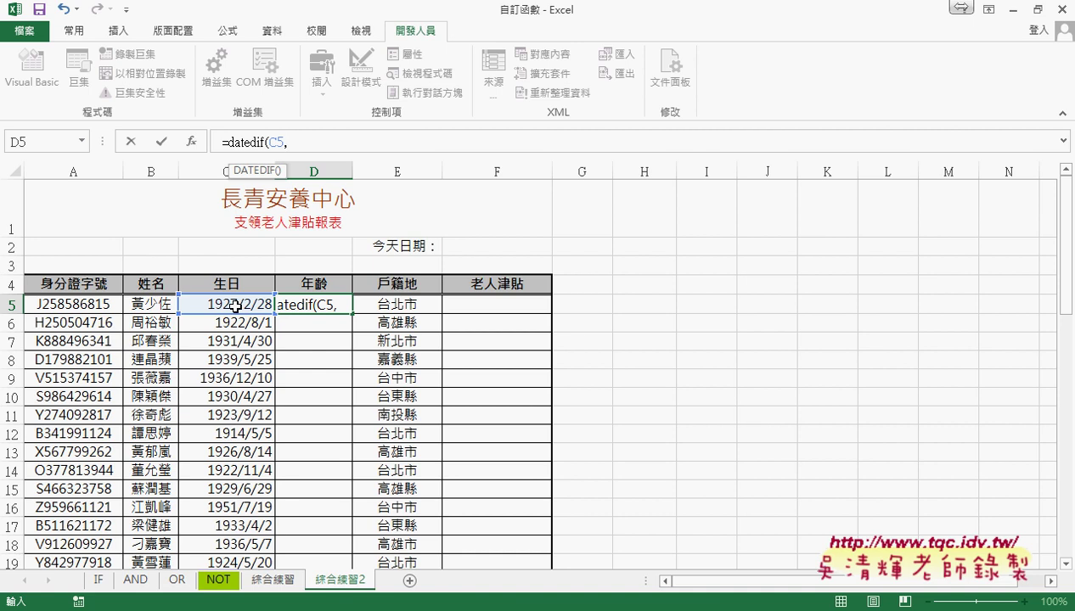
text(t)
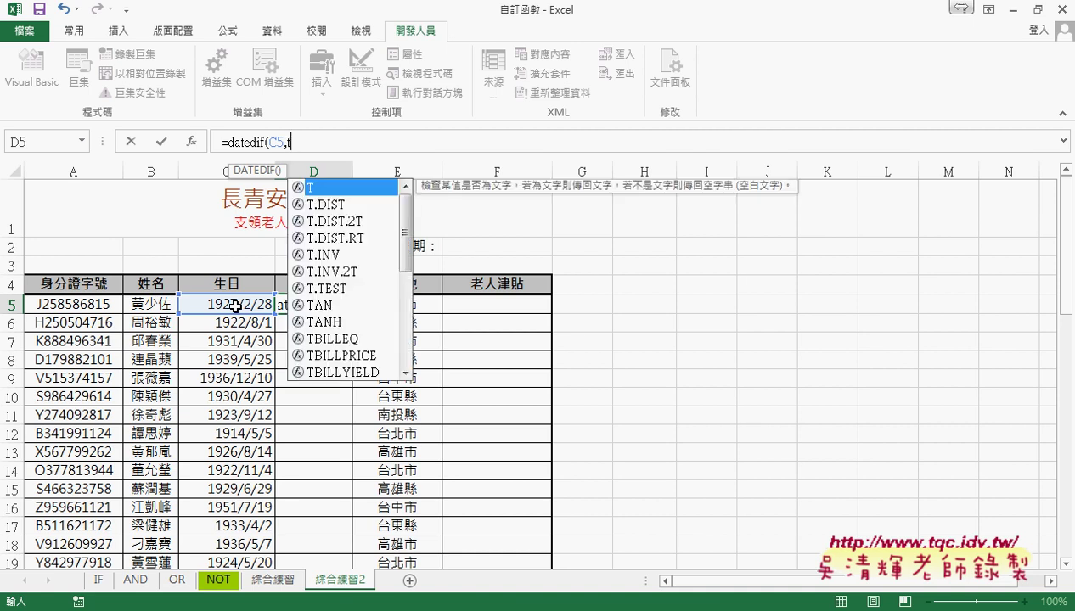
text(oda)
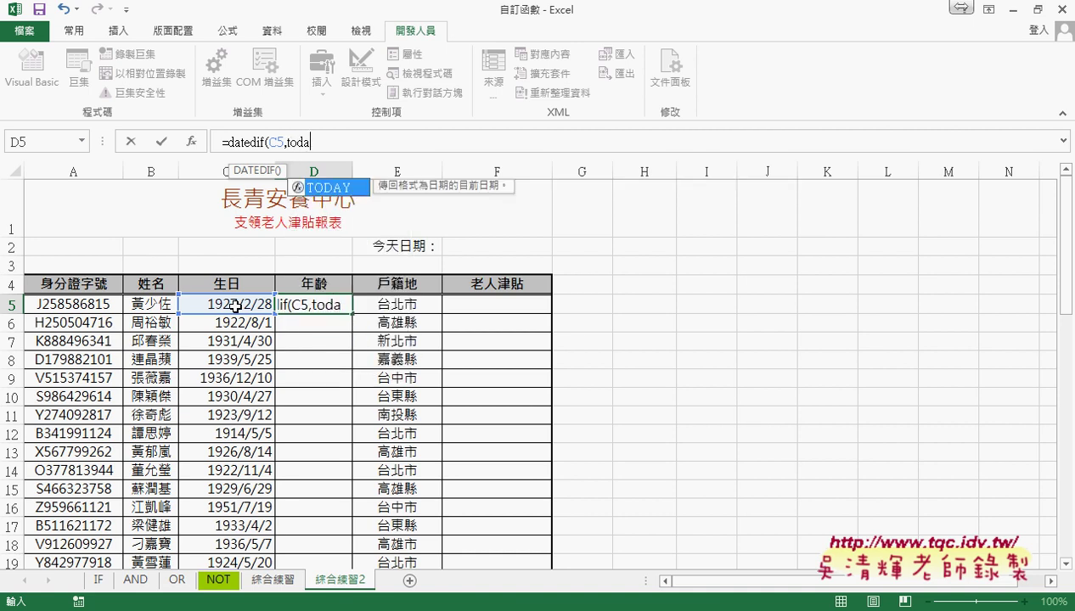
text(y()
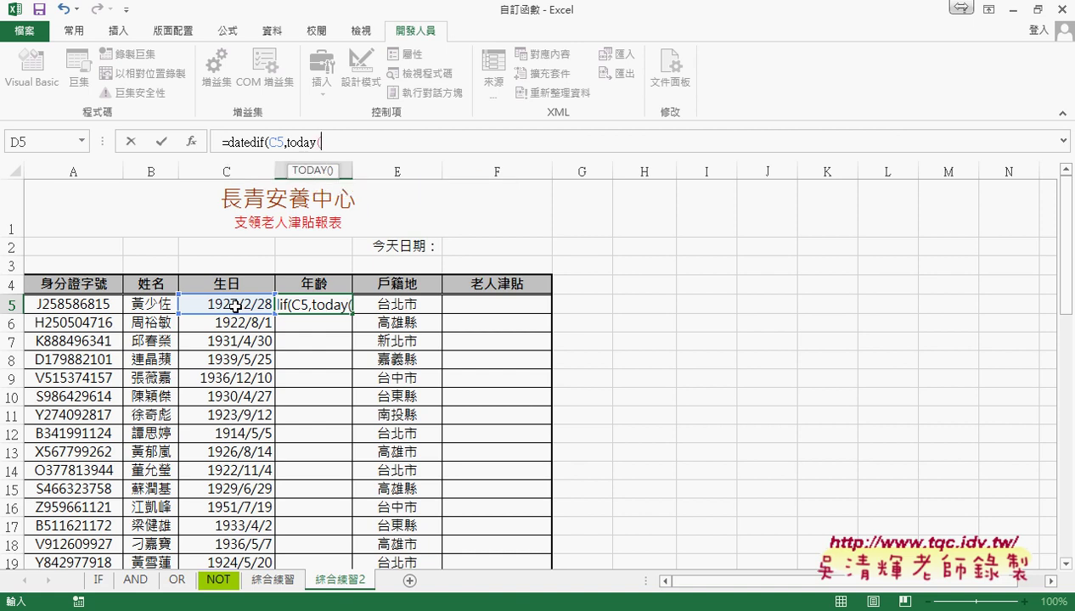
text(),)
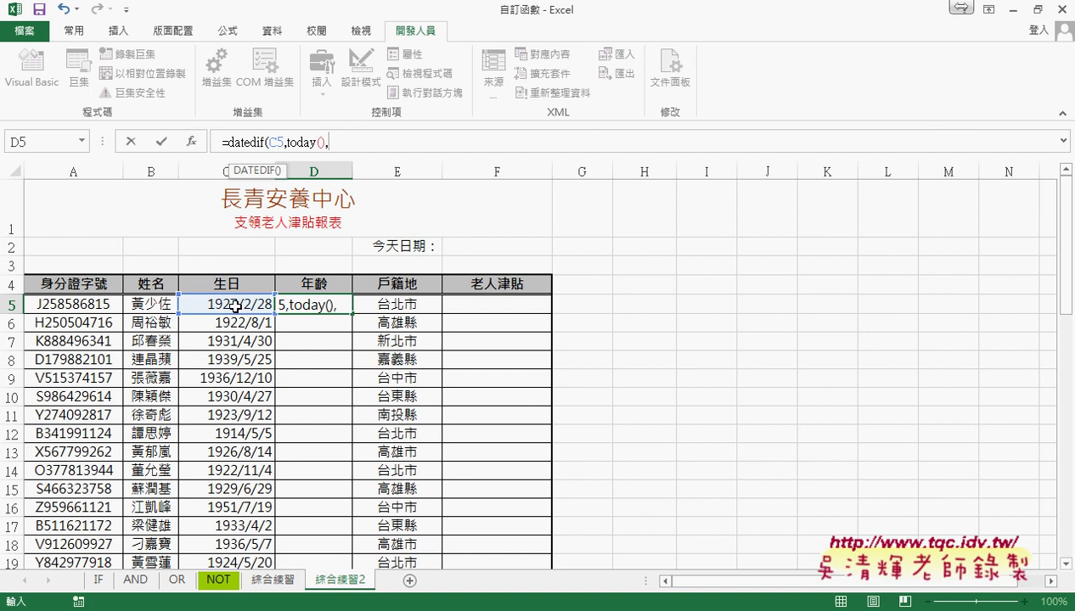
text(")
text(Y)
text(")
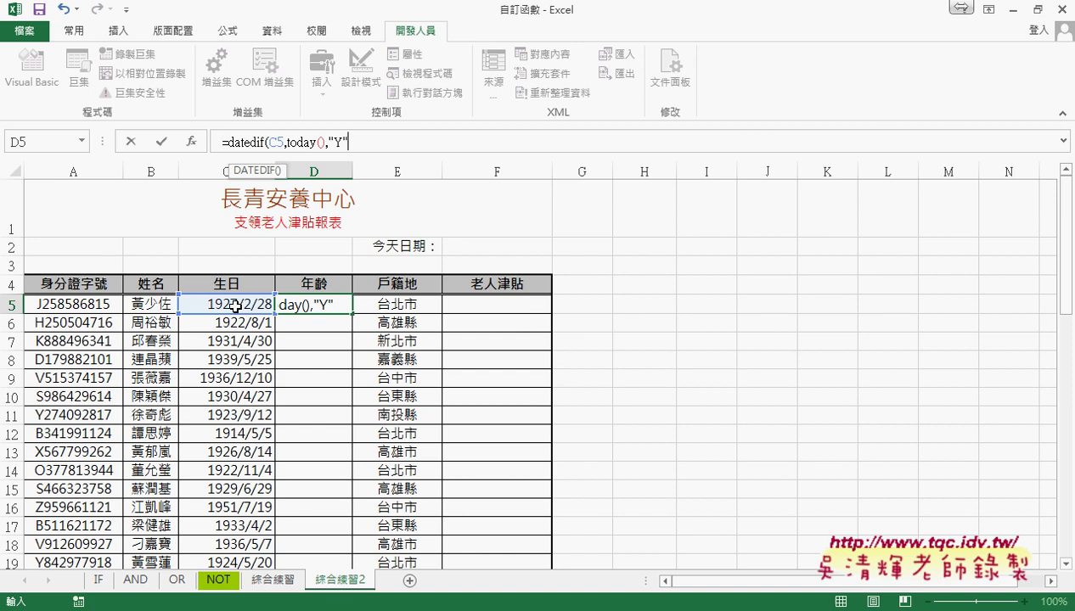
text())
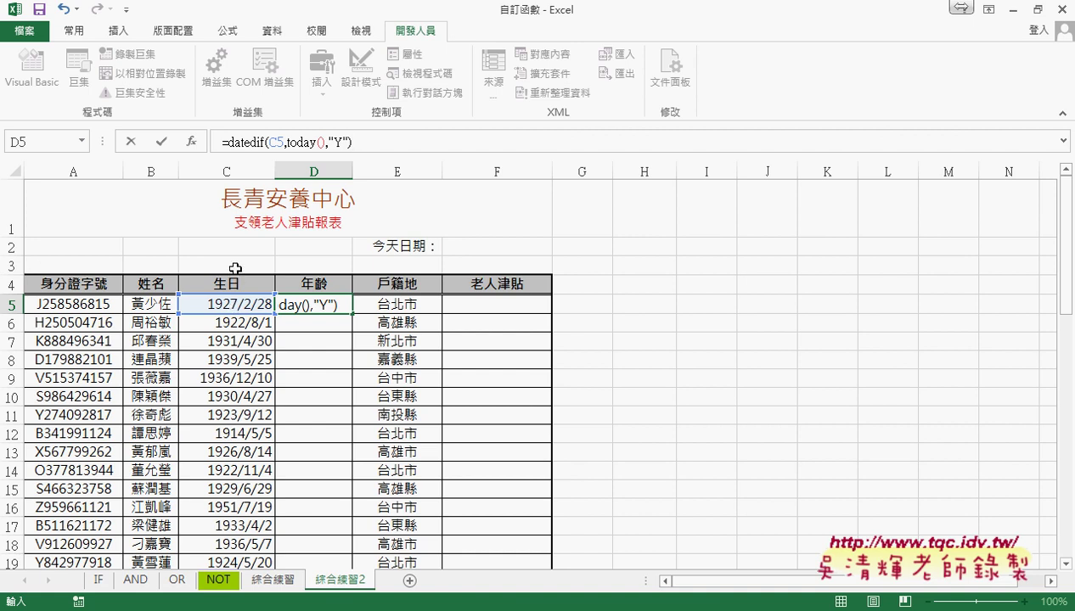
click(163, 143)
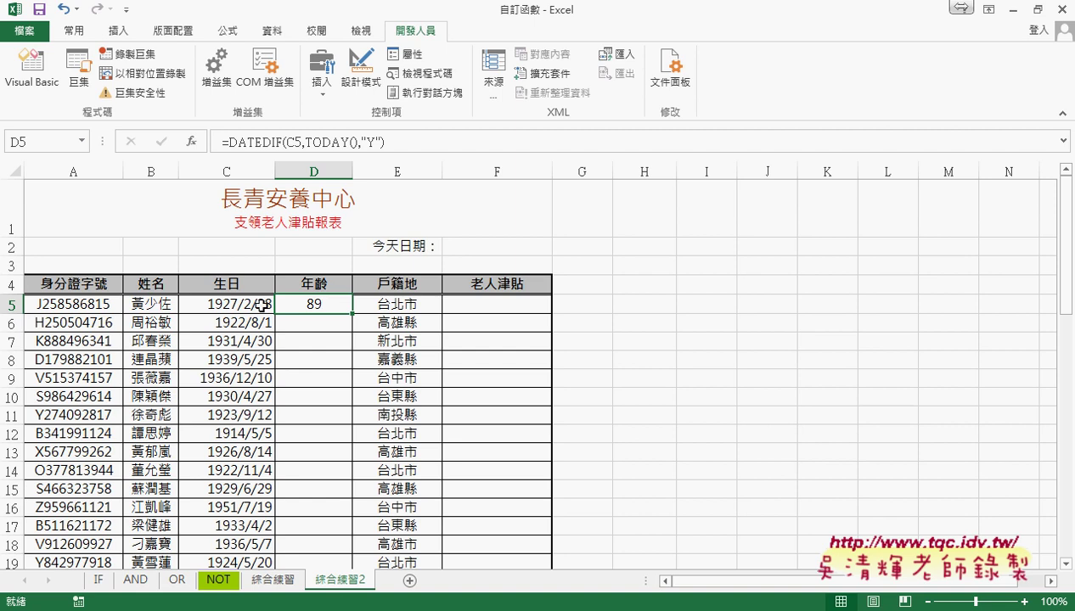
Step: Change C5's birth date to 1927/8/28 and fill D5's DATEDIF formula down the 年齡 column
click(251, 306)
double_click(249, 304)
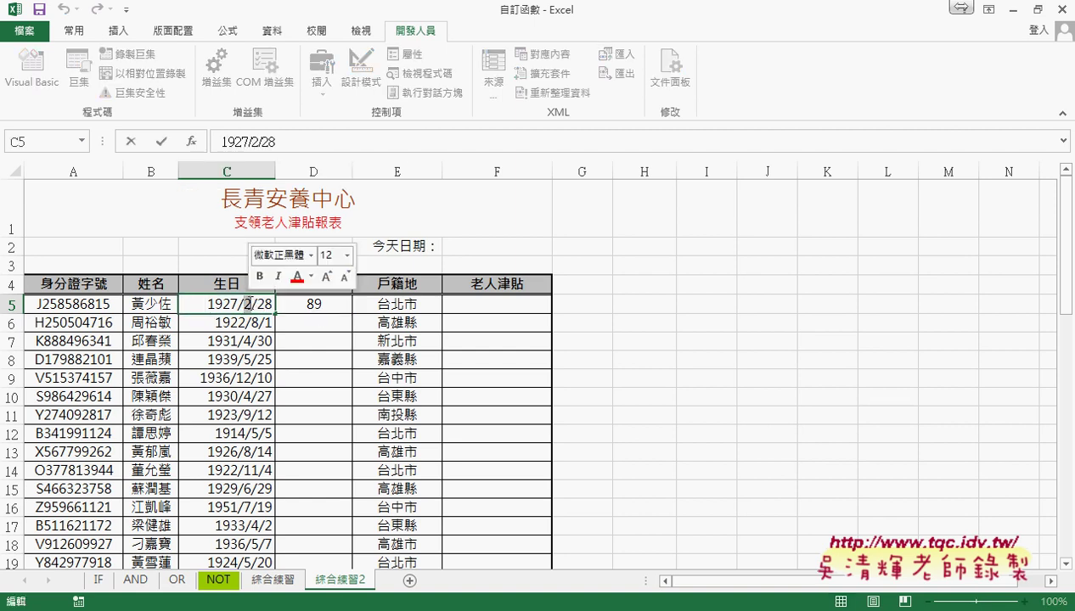
text(8)
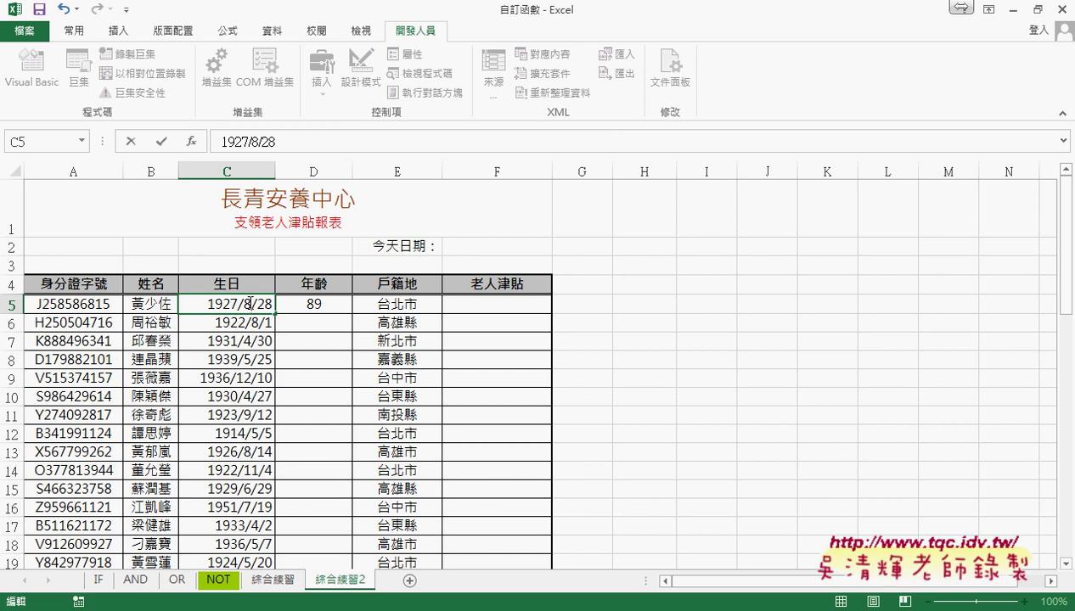
key(Return)
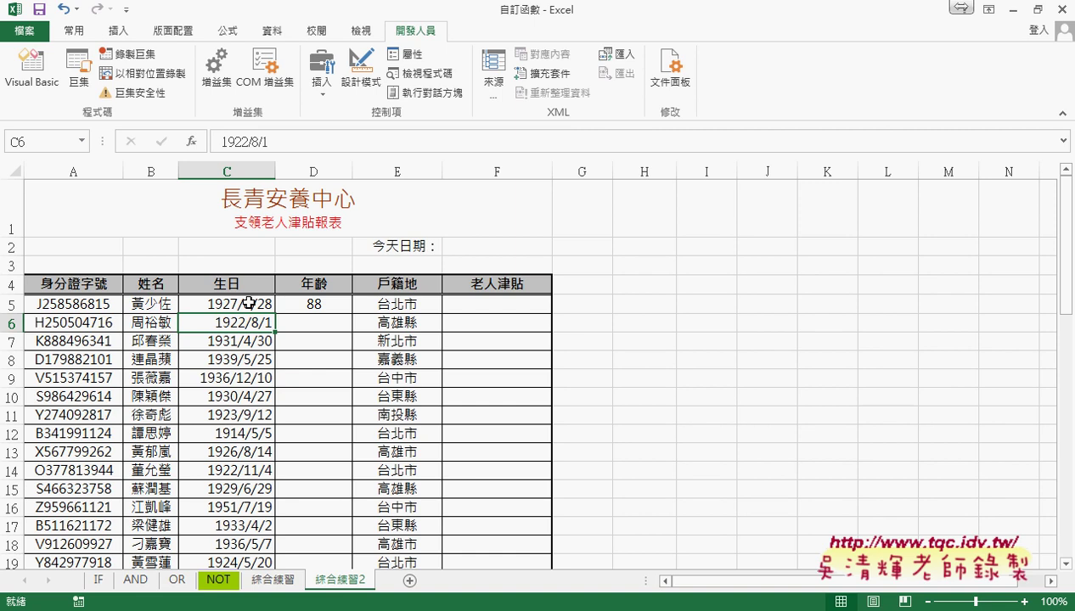
click(314, 304)
double_click(352, 312)
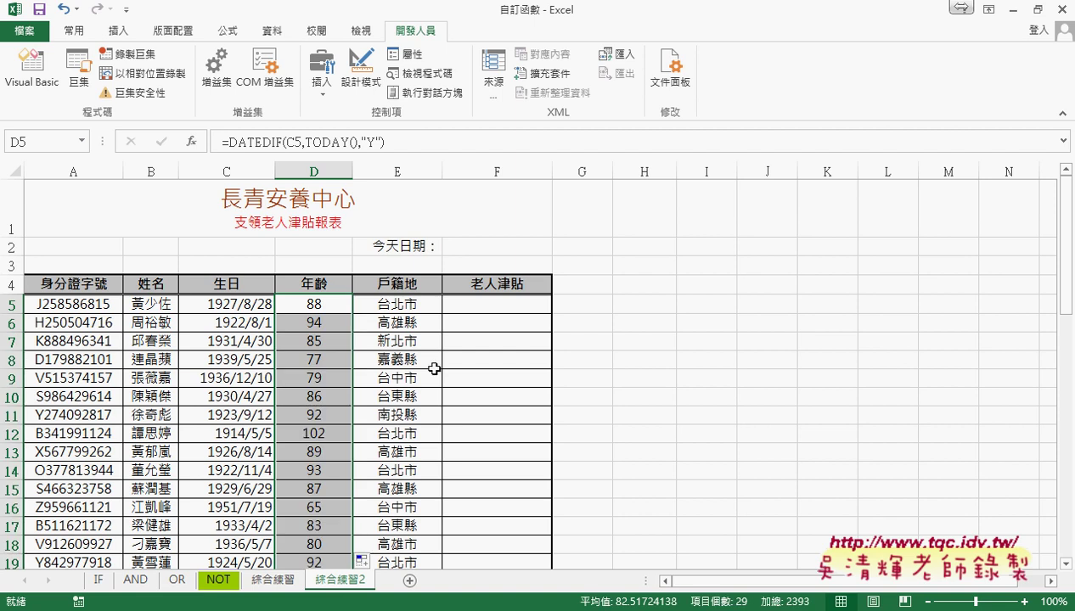
click(505, 303)
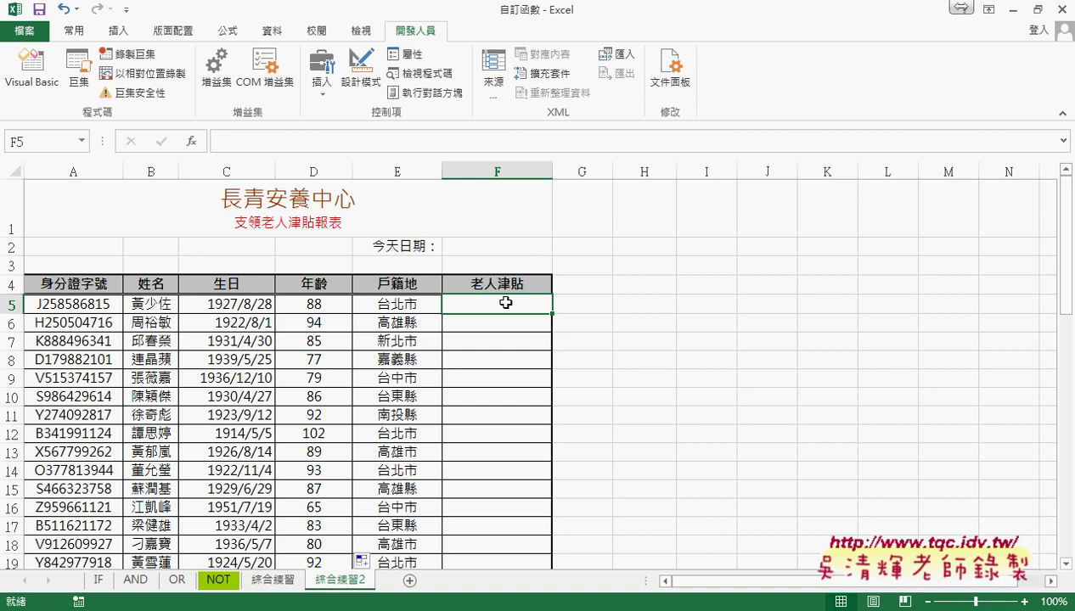
click(316, 303)
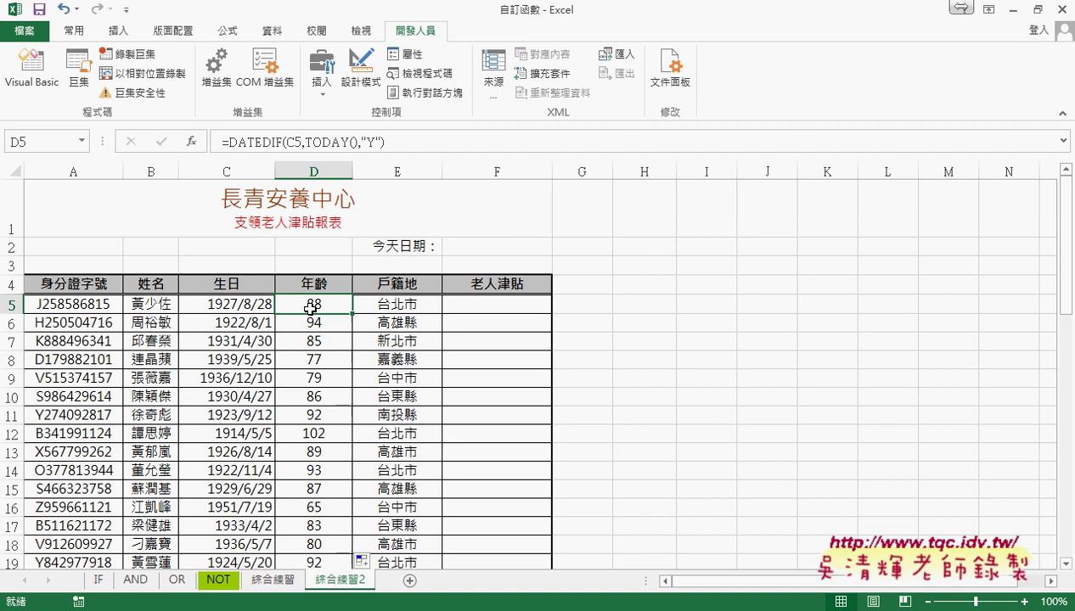
click(410, 306)
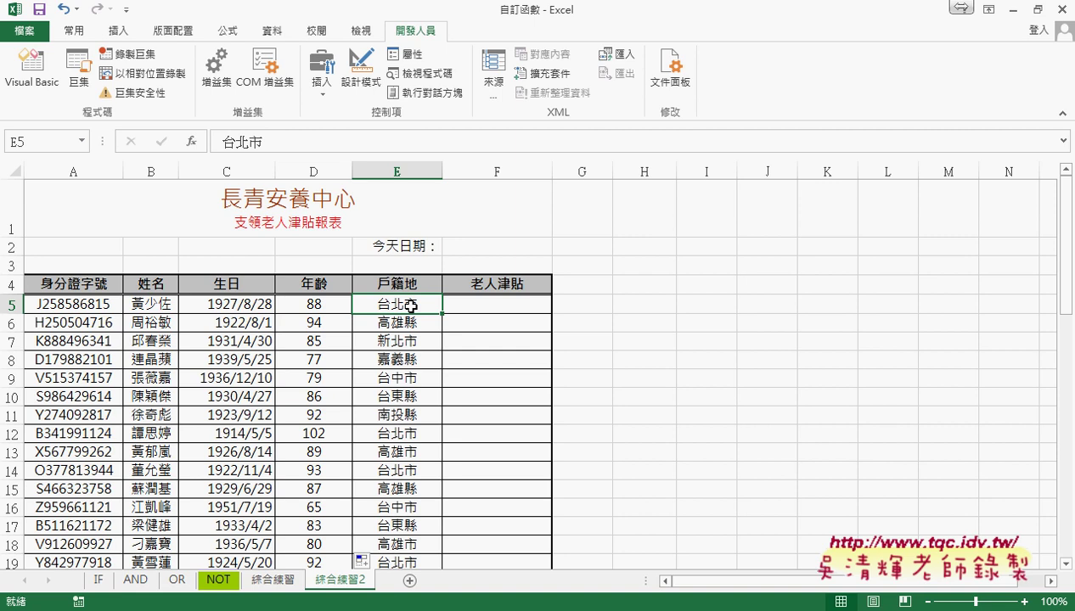
click(495, 301)
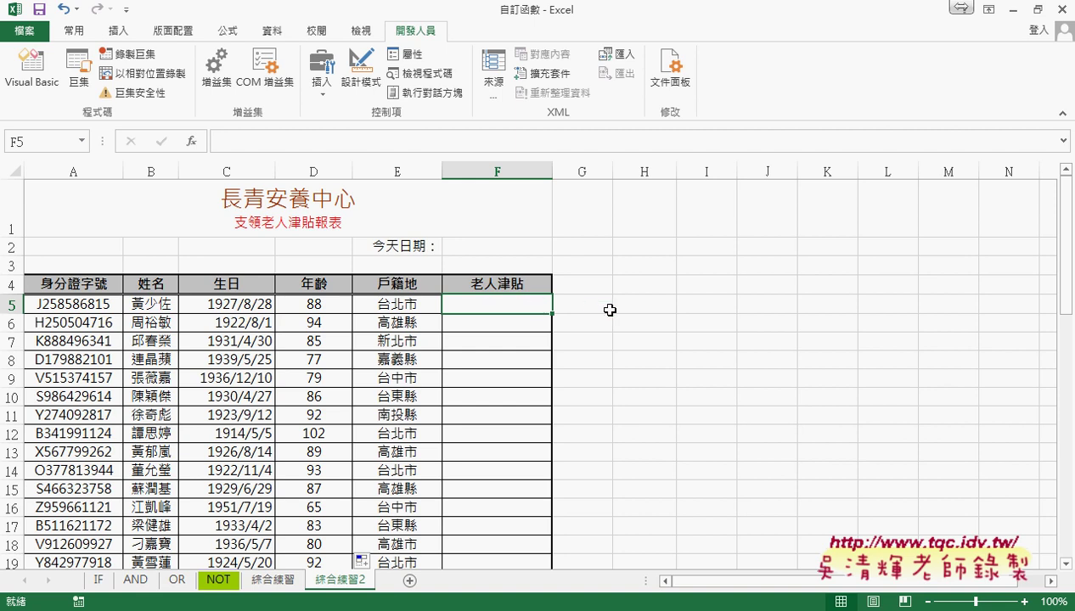
click(603, 285)
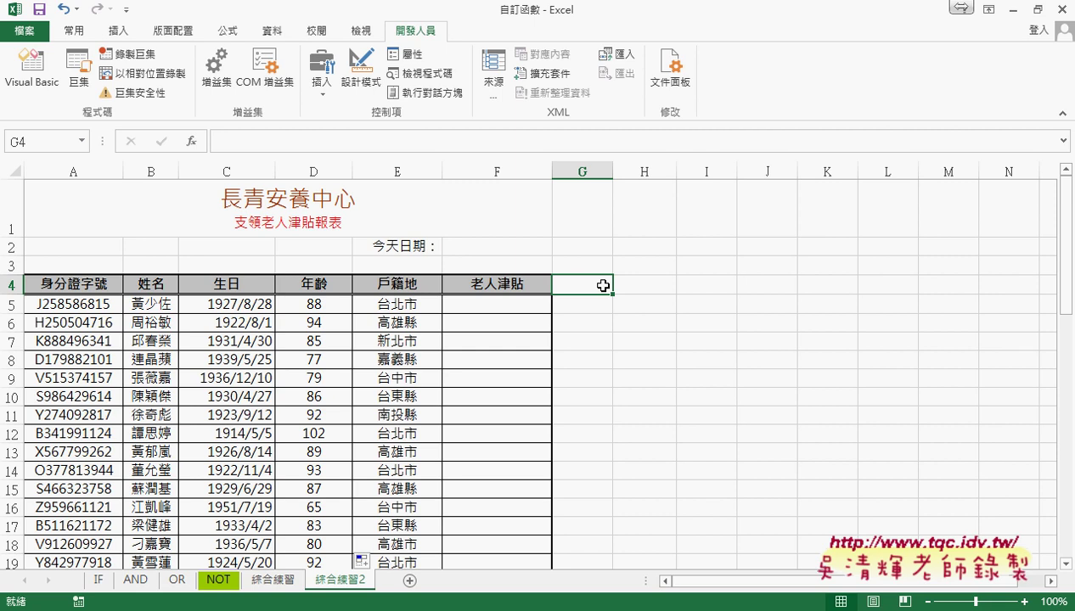
click(258, 580)
click(331, 582)
click(187, 557)
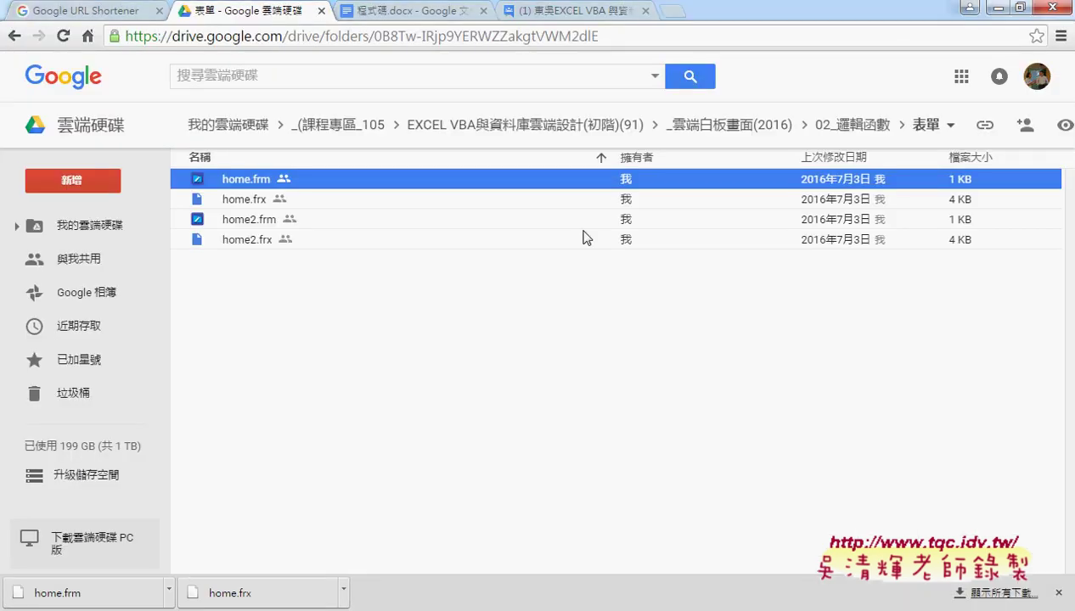
click(412, 12)
scroll(692, 427, down, 3)
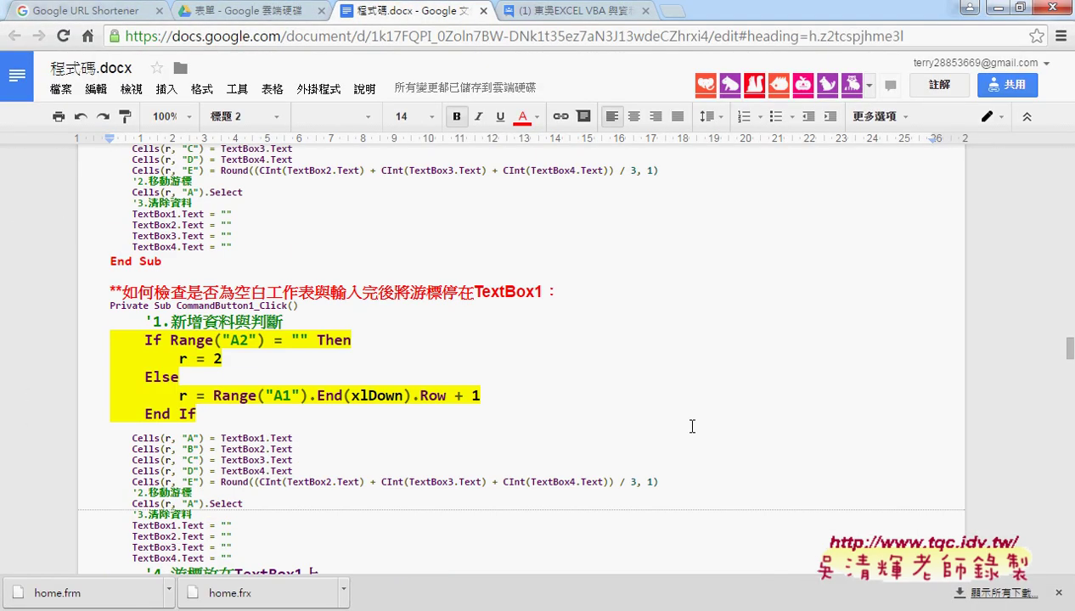
scroll(691, 426, down, 10)
scroll(692, 426, down, 10)
scroll(692, 426, down, 10)
scroll(692, 426, down, 5)
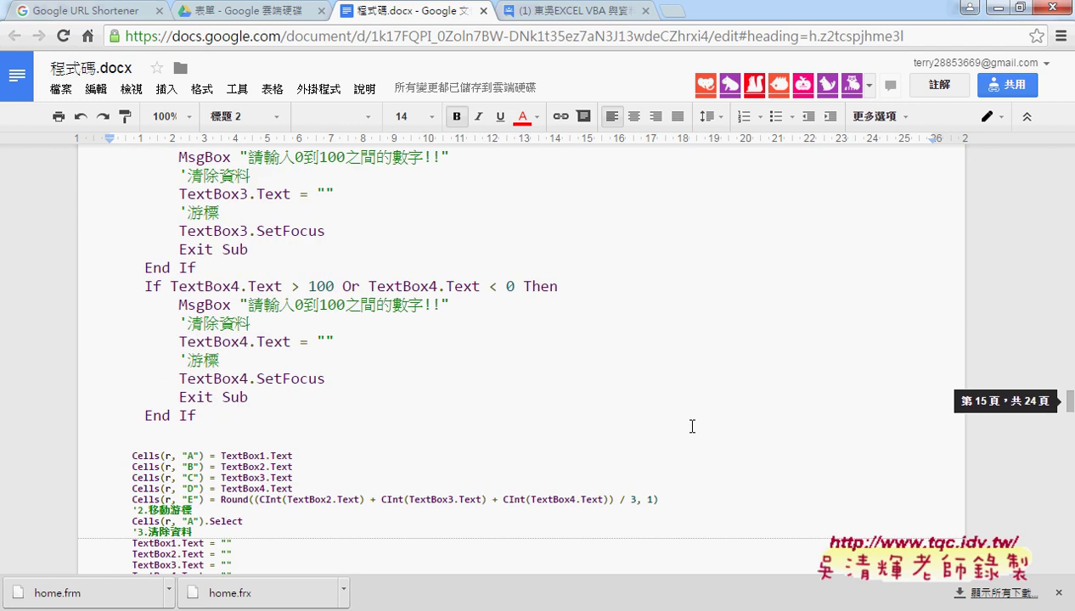
scroll(691, 426, down, 10)
scroll(691, 426, down, 10)
scroll(692, 427, down, 5)
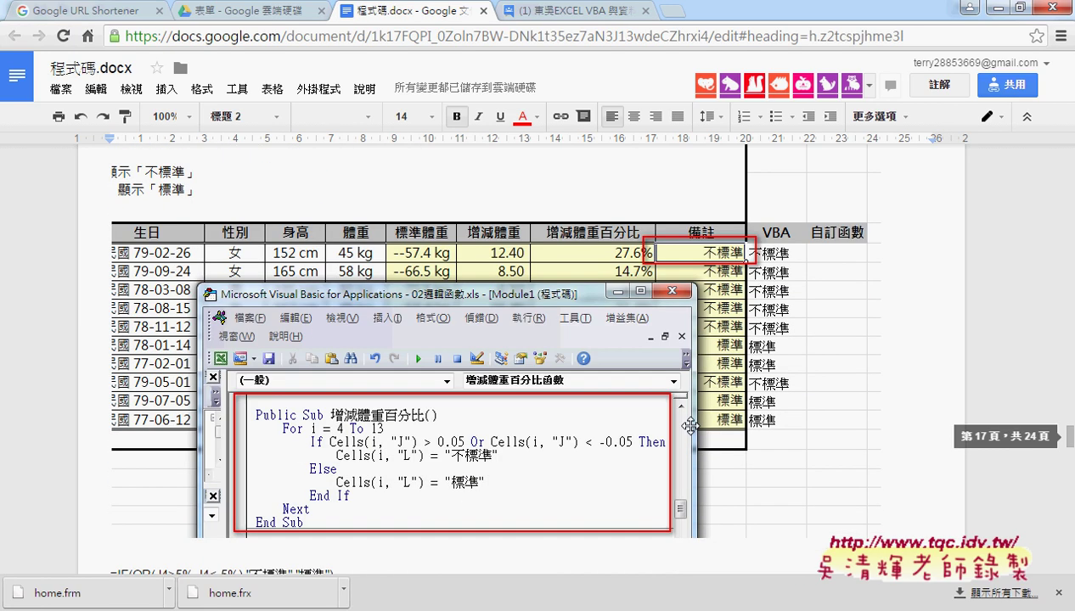
scroll(692, 427, down, 2)
scroll(755, 375, down, 3)
scroll(764, 379, down, 2)
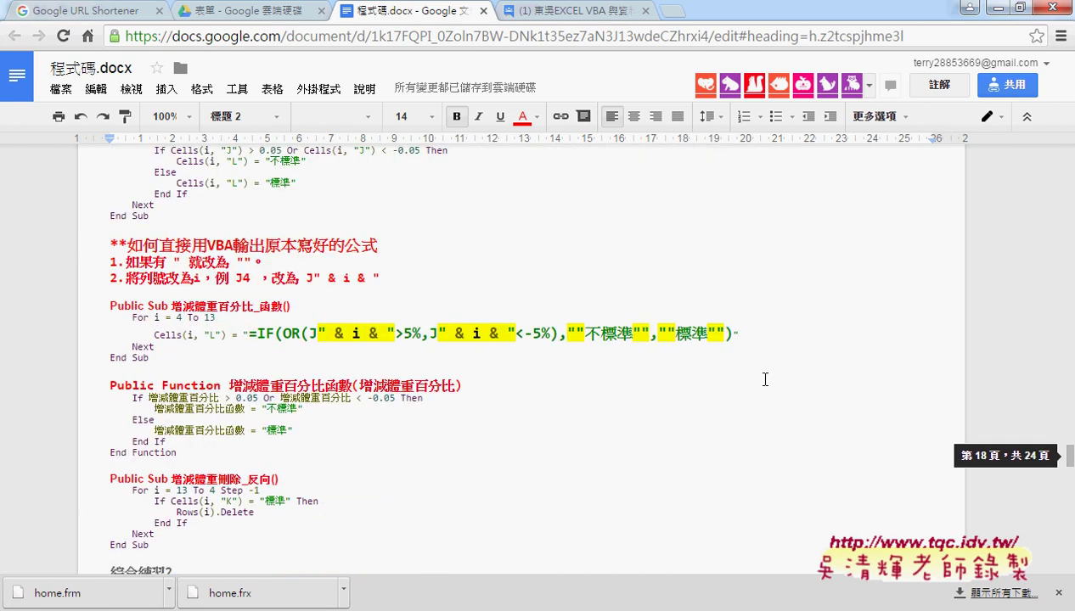
scroll(765, 380, down, 2)
scroll(765, 380, down, 4)
scroll(765, 380, down, 3)
scroll(765, 379, down, 2)
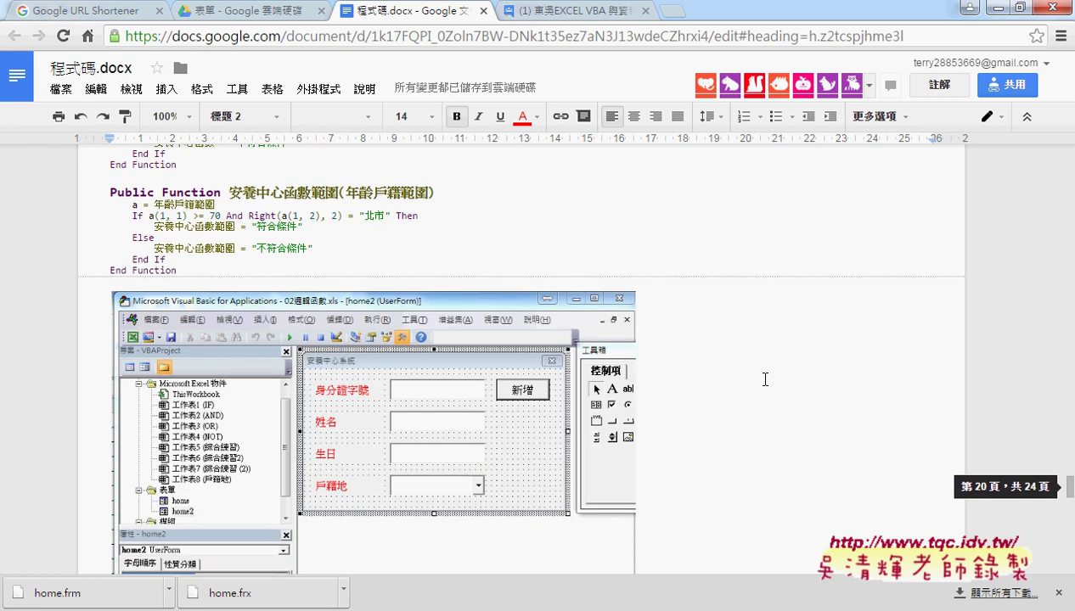
scroll(765, 379, down, 1)
scroll(764, 379, up, 2)
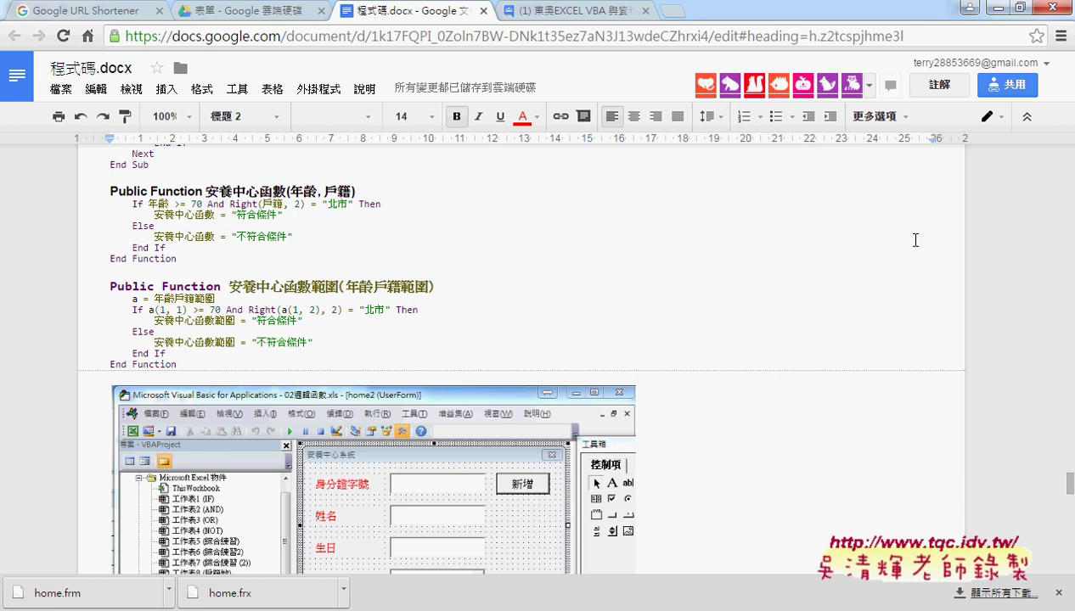
click(970, 7)
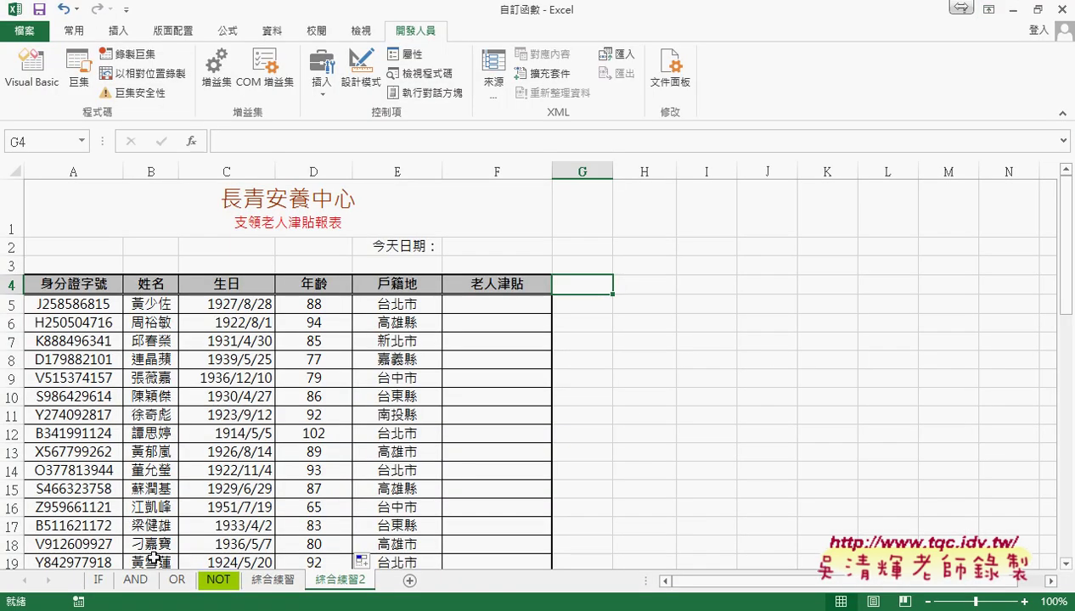
Step: Switch to the IF sheet and launch the 成績系統 form with the 啟動表單 button
click(97, 580)
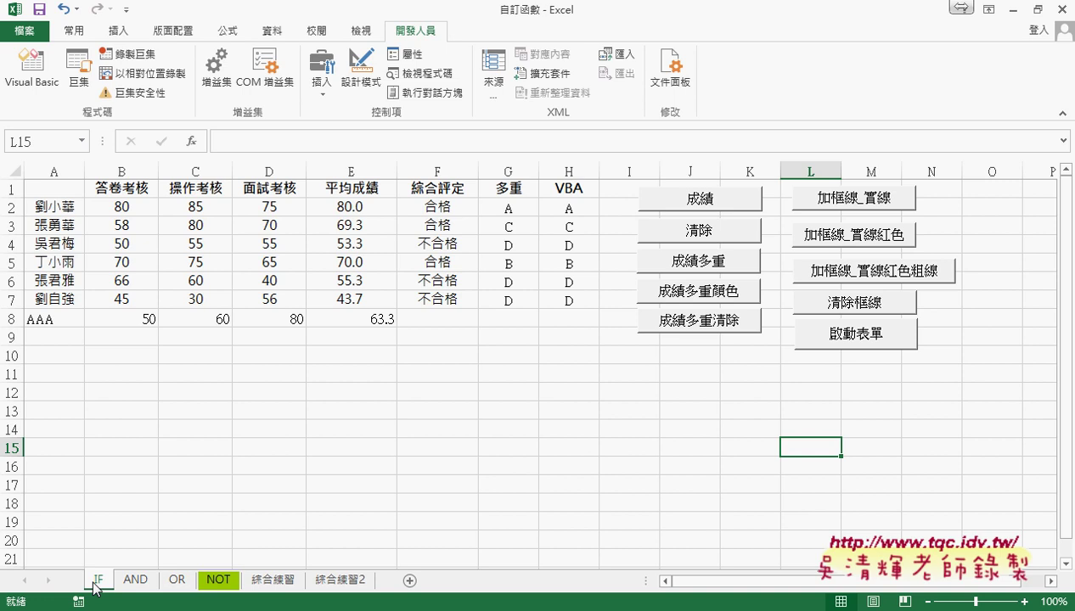
click(875, 343)
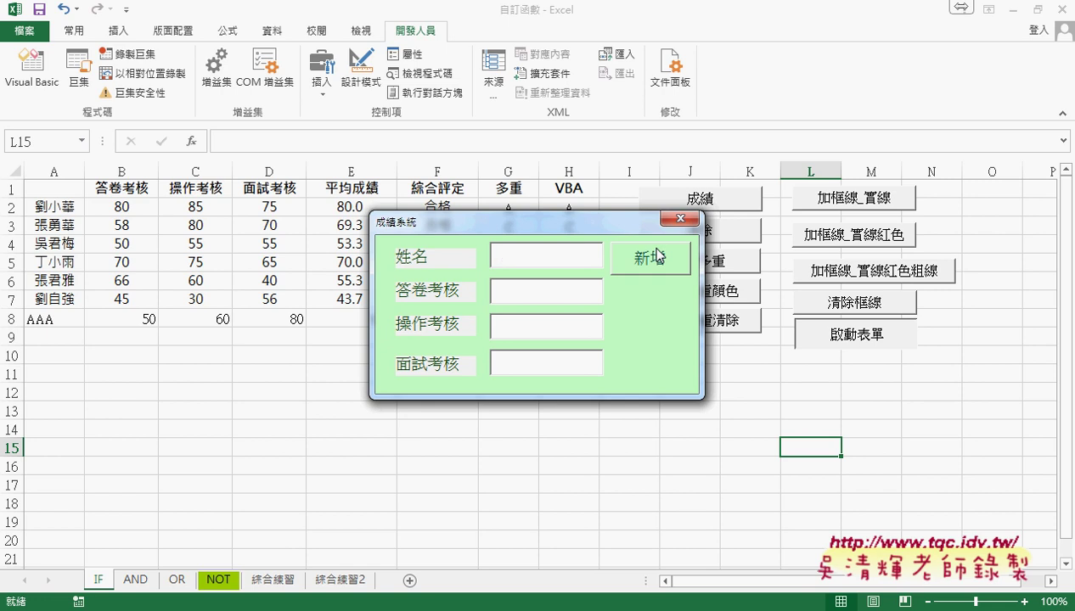
drag(583, 425, 606, 443)
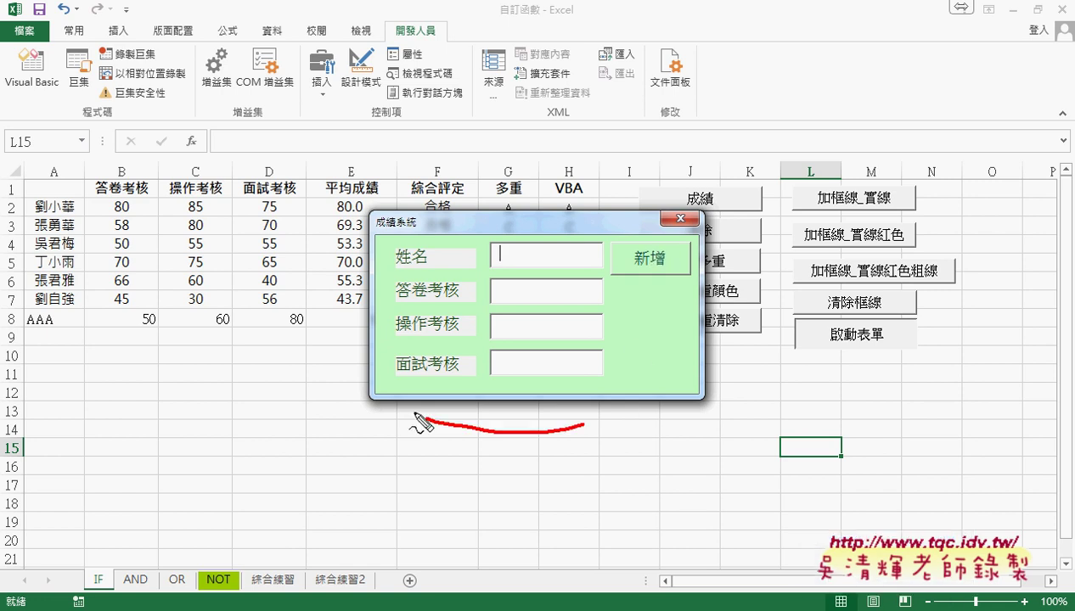
mouse_move(863, 497)
mouse_down()
mouse_move(737, 403)
mouse_move(763, 405)
mouse_up()
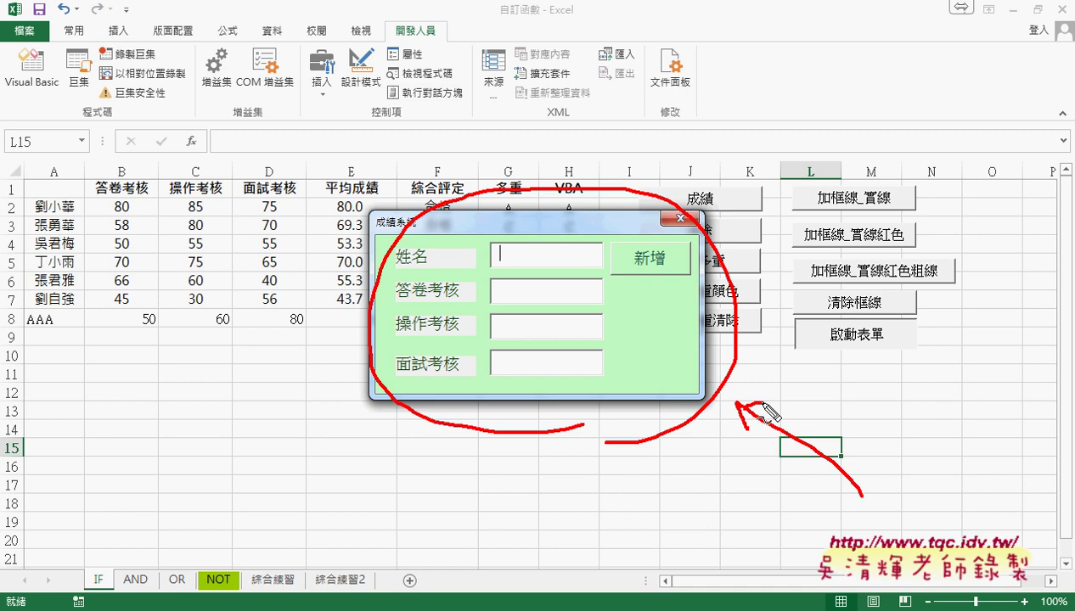
Step: Close the running 成績系統 form, reopening it once and closing it again
key(Escape)
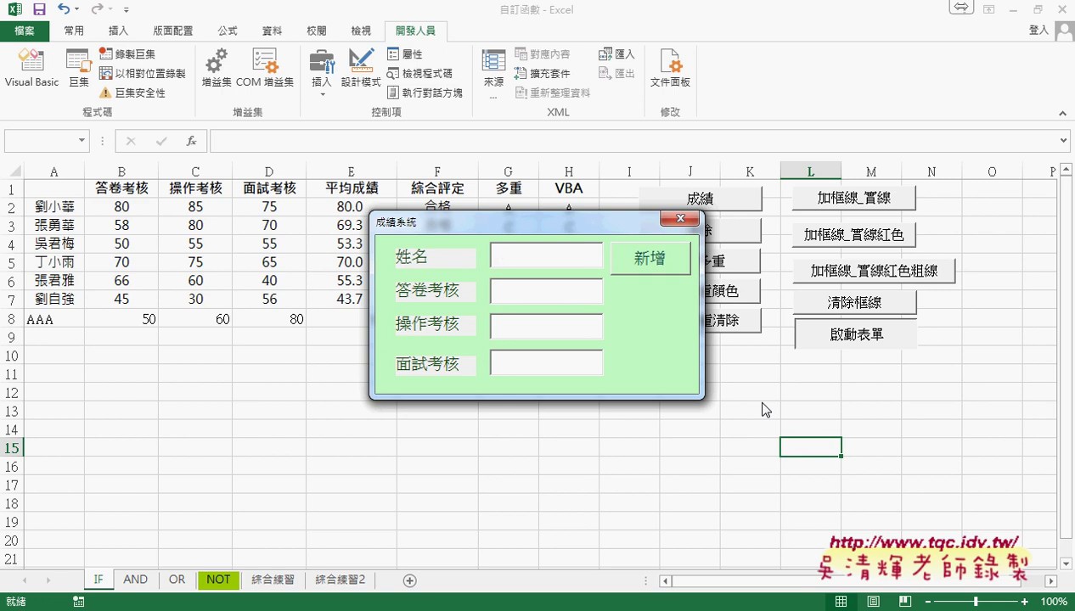
click(679, 222)
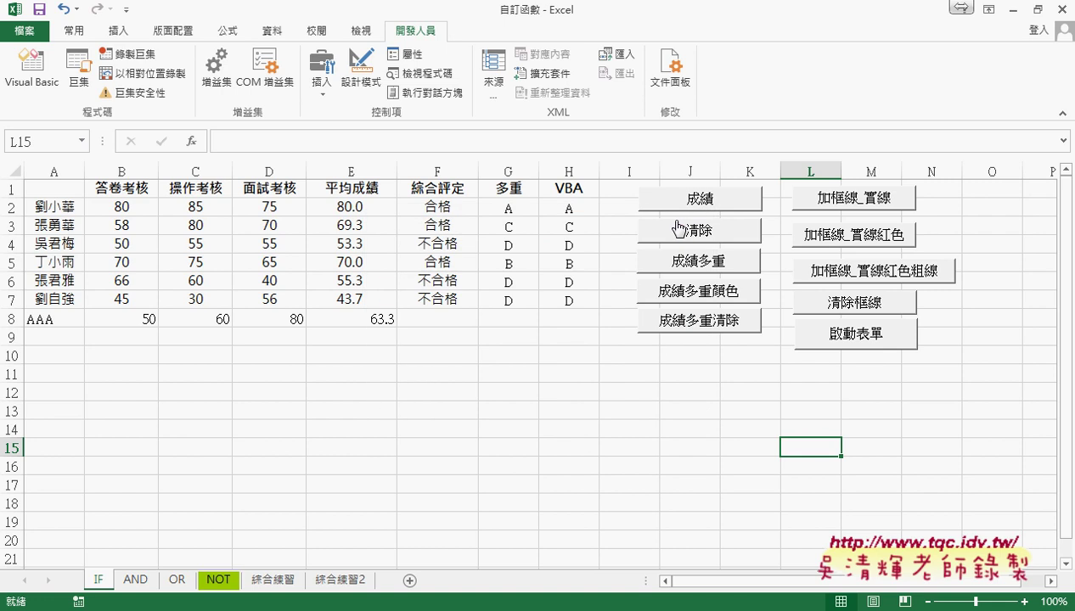
click(834, 345)
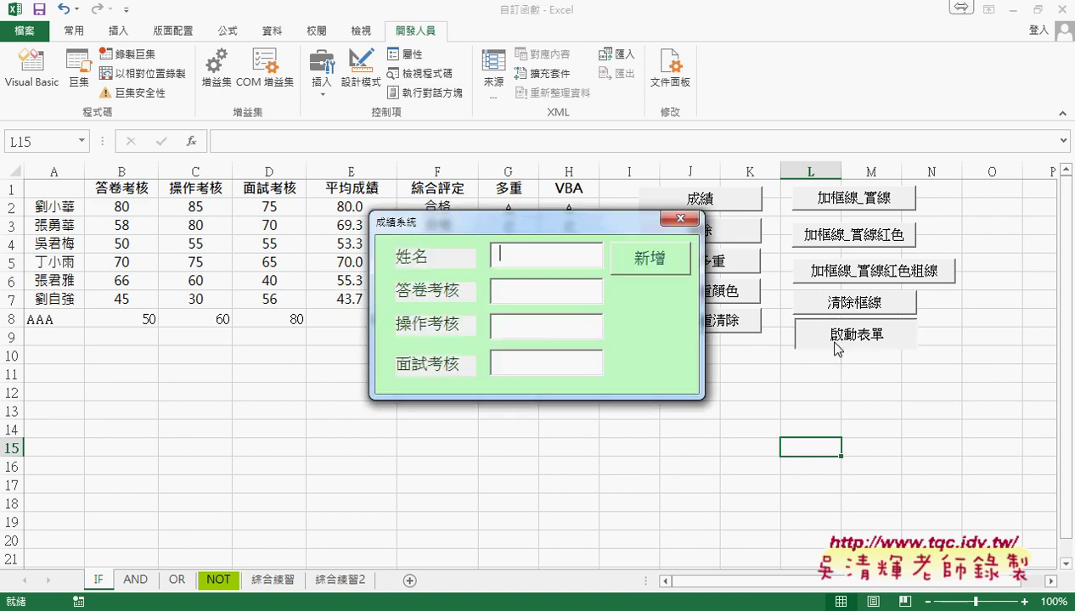
click(690, 224)
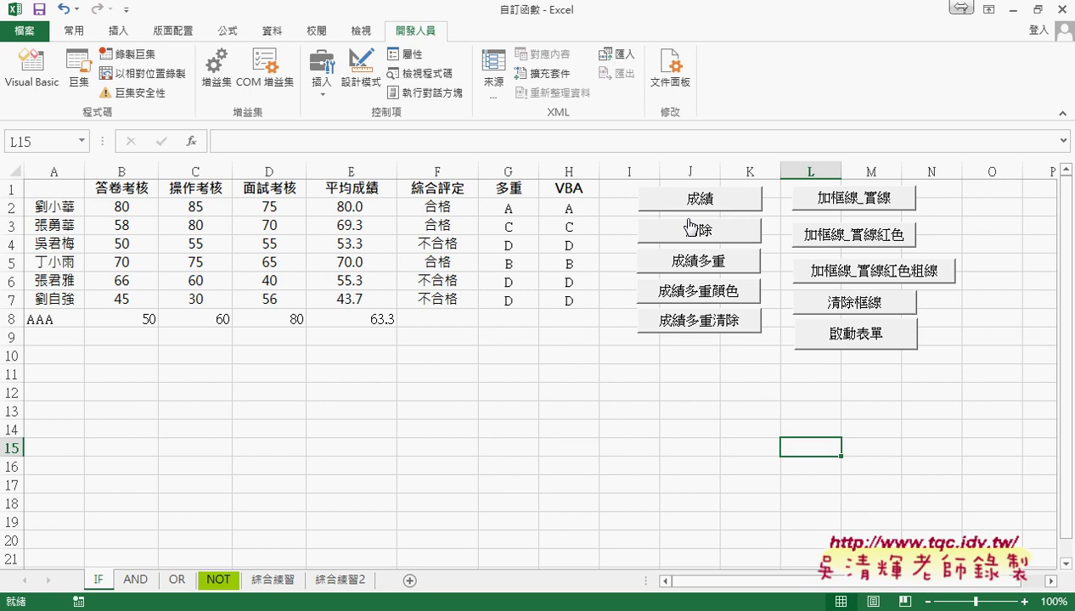
Step: Open the VBA editor, move its window right and widen the project tree pane
click(32, 70)
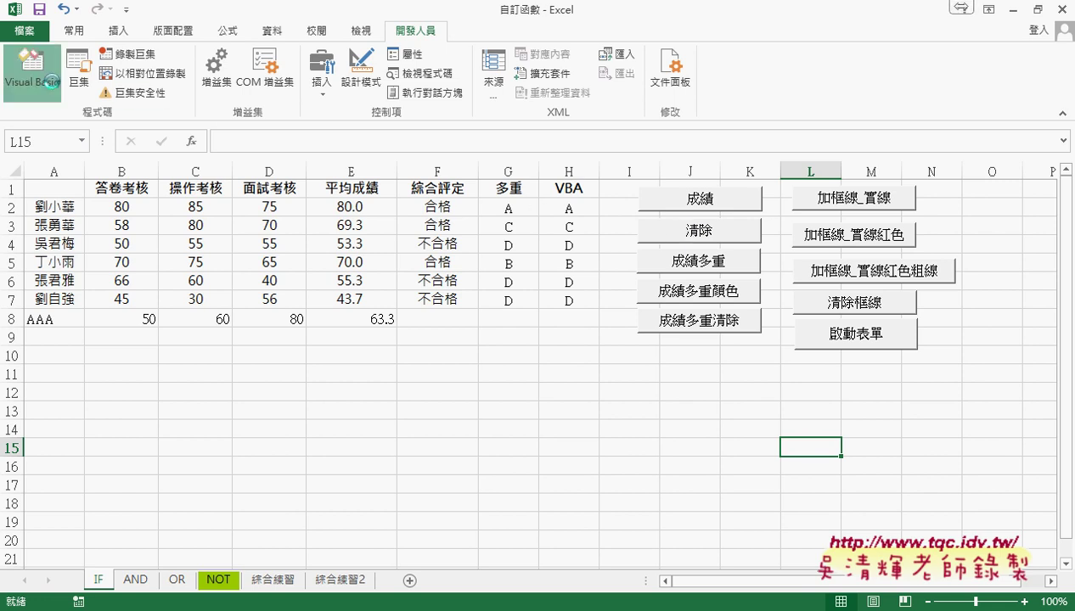
drag(299, 261, 300, 274)
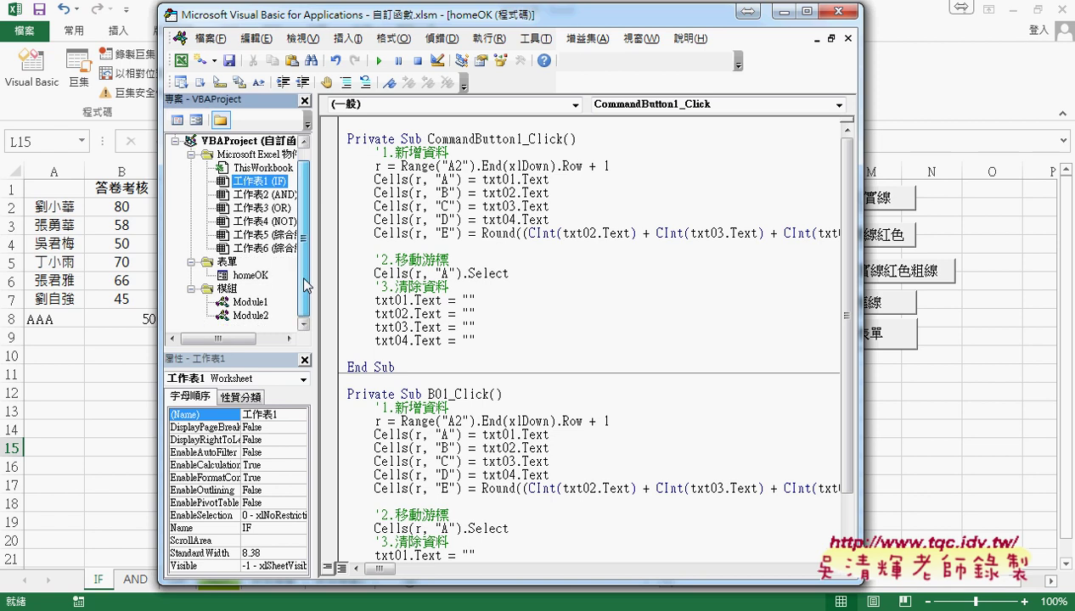
drag(625, 12, 724, 12)
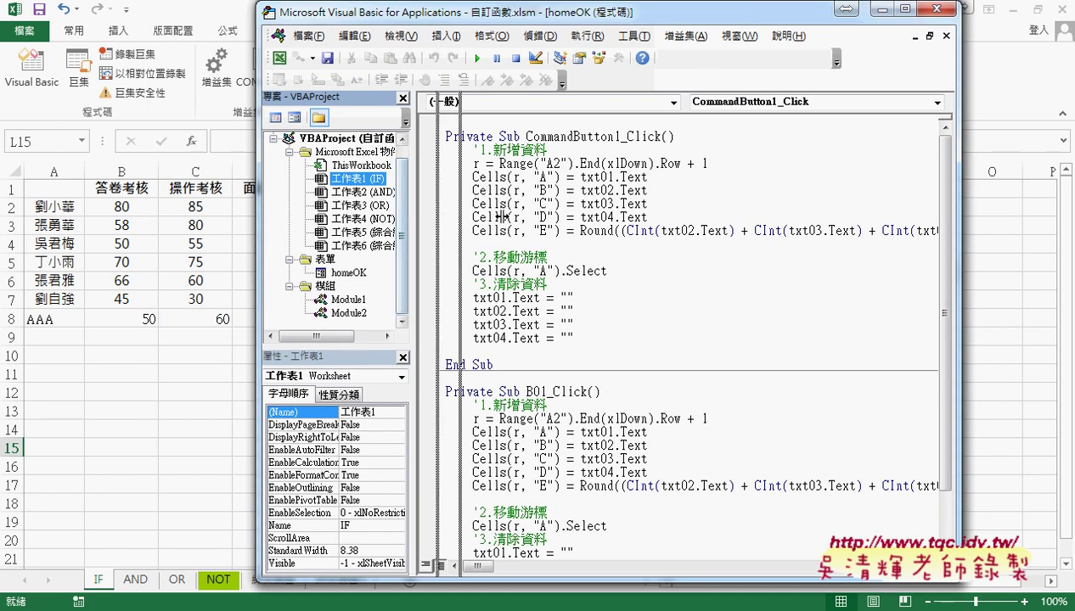
drag(413, 212, 502, 212)
Step: Insert a new UserForm into the project and place the control toolbox beside it
right_click(353, 219)
mouse_move(397, 294)
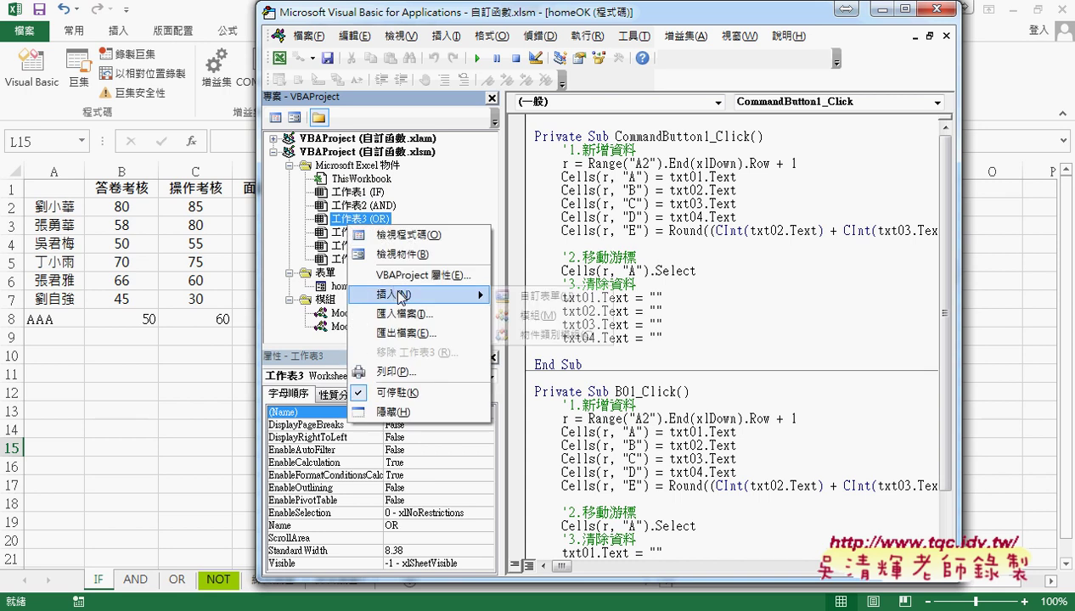
click(534, 296)
drag(499, 303, 479, 305)
drag(411, 129, 811, 105)
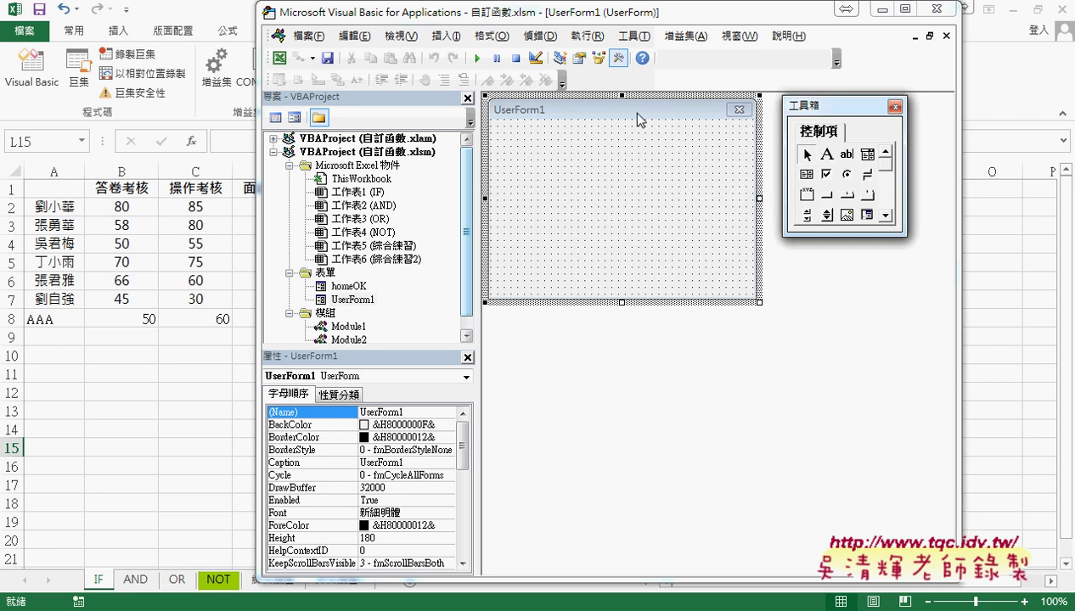
click(895, 107)
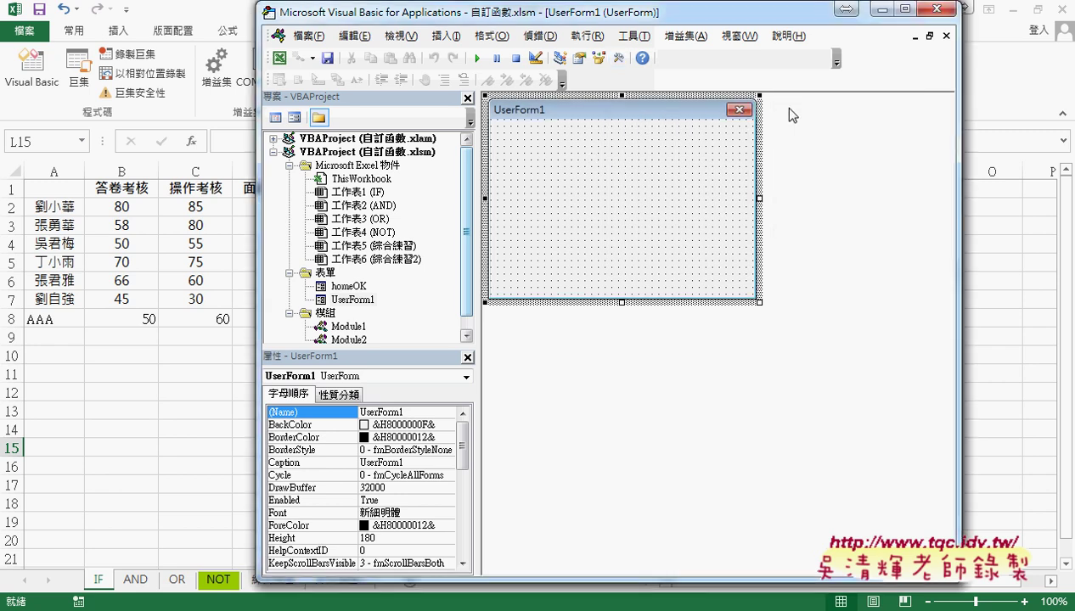
click(621, 58)
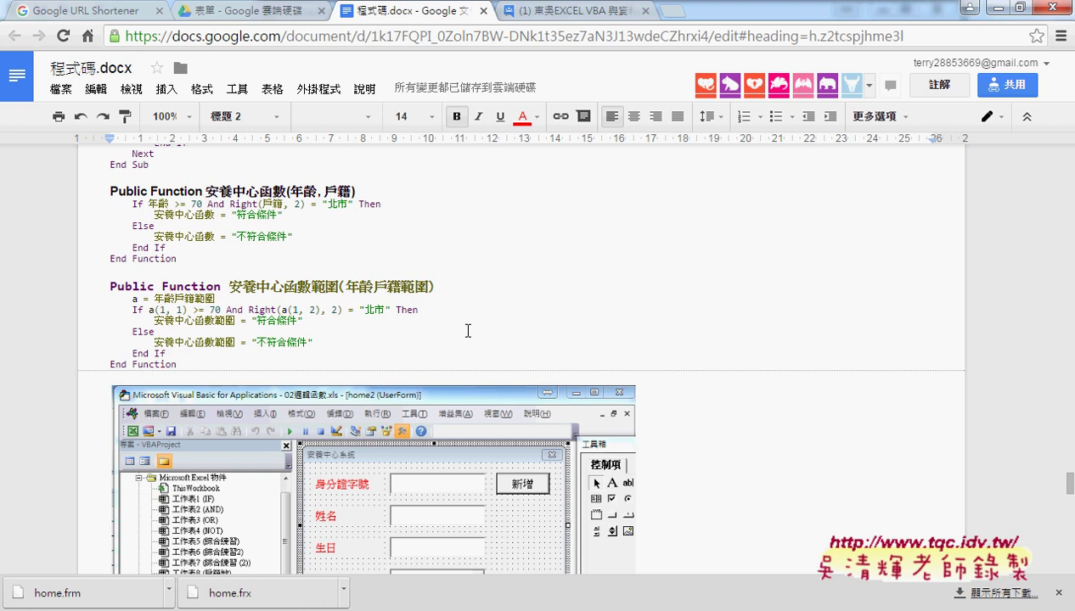
Step: Scroll the Google Doc notes up to the section on designing a form that stores data in Excel
scroll(468, 331, up, 5)
scroll(467, 330, up, 5)
scroll(467, 330, up, 5)
scroll(468, 331, up, 5)
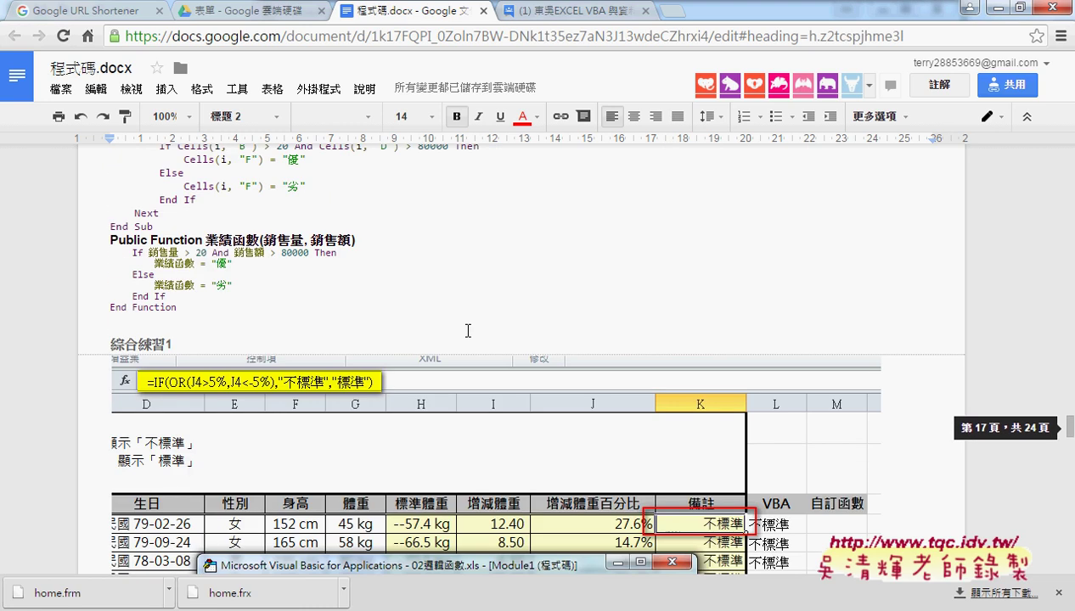
scroll(468, 330, up, 5)
scroll(468, 330, up, 5)
scroll(467, 331, up, 5)
scroll(467, 330, up, 5)
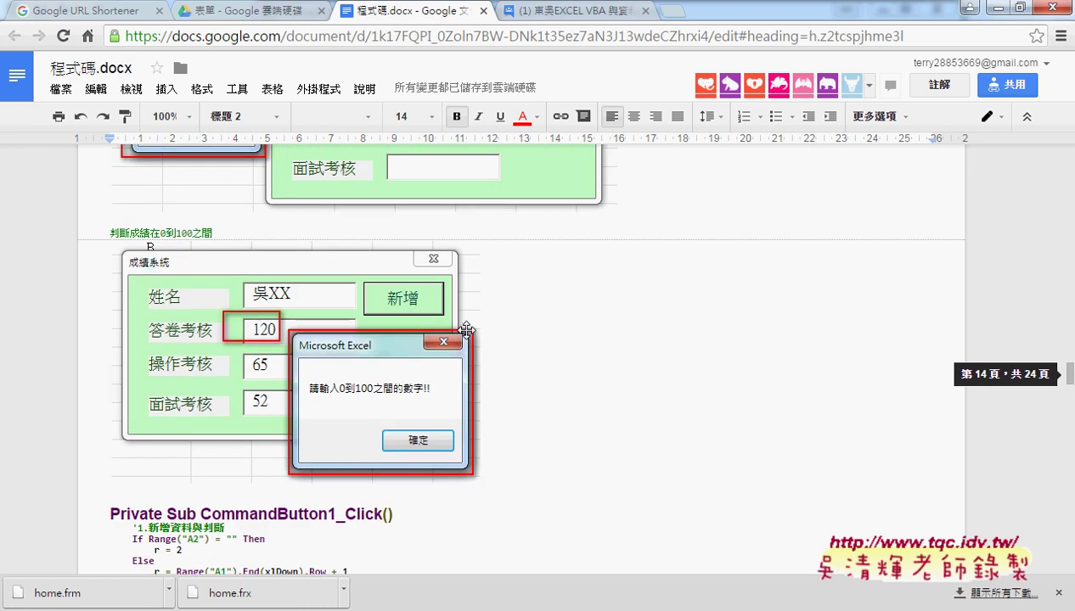
scroll(468, 331, up, 5)
scroll(468, 330, up, 1)
scroll(744, 312, up, 4)
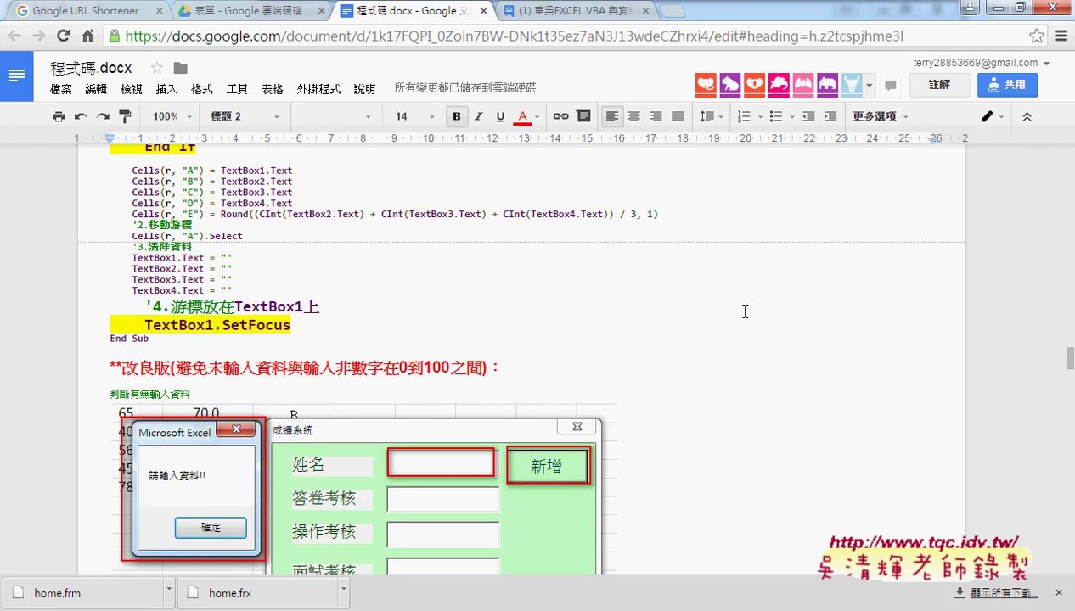
scroll(679, 310, up, 5)
scroll(607, 308, up, 5)
scroll(509, 288, up, 5)
scroll(403, 267, up, 2)
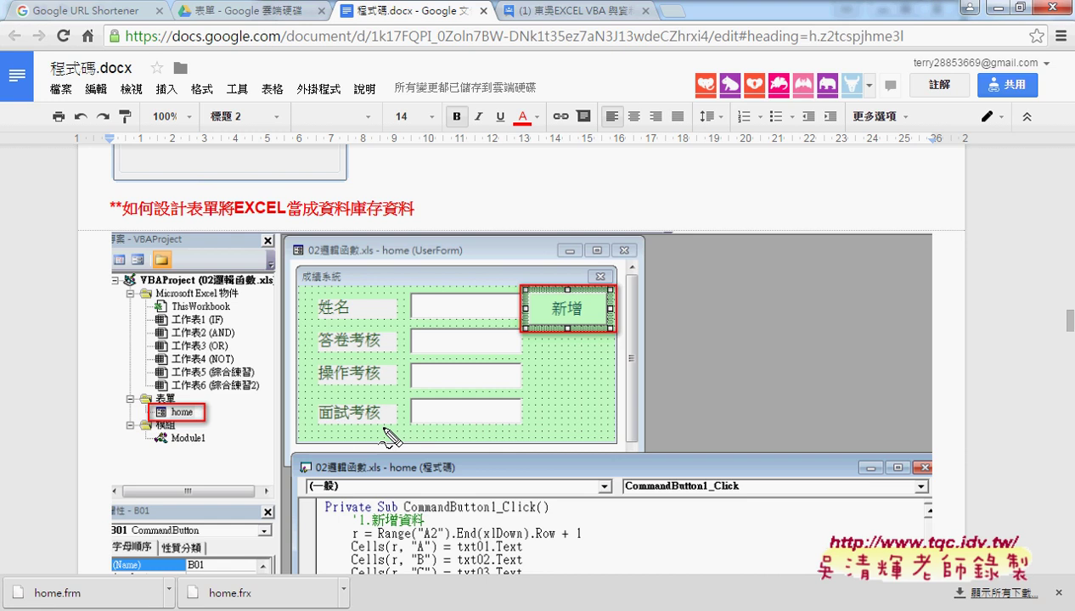
Step: Mark the four field labels on the form screenshot, clear the ink and return to the VBA editor
mouse_move(384, 430)
mouse_down()
mouse_move(540, 450)
mouse_move(594, 331)
mouse_up()
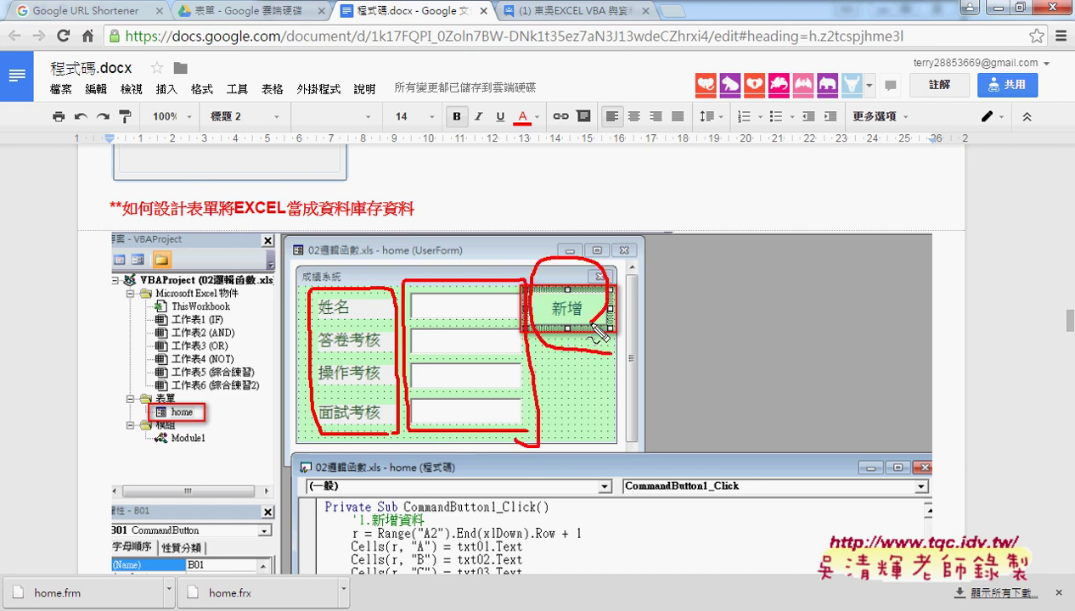
key(Escape)
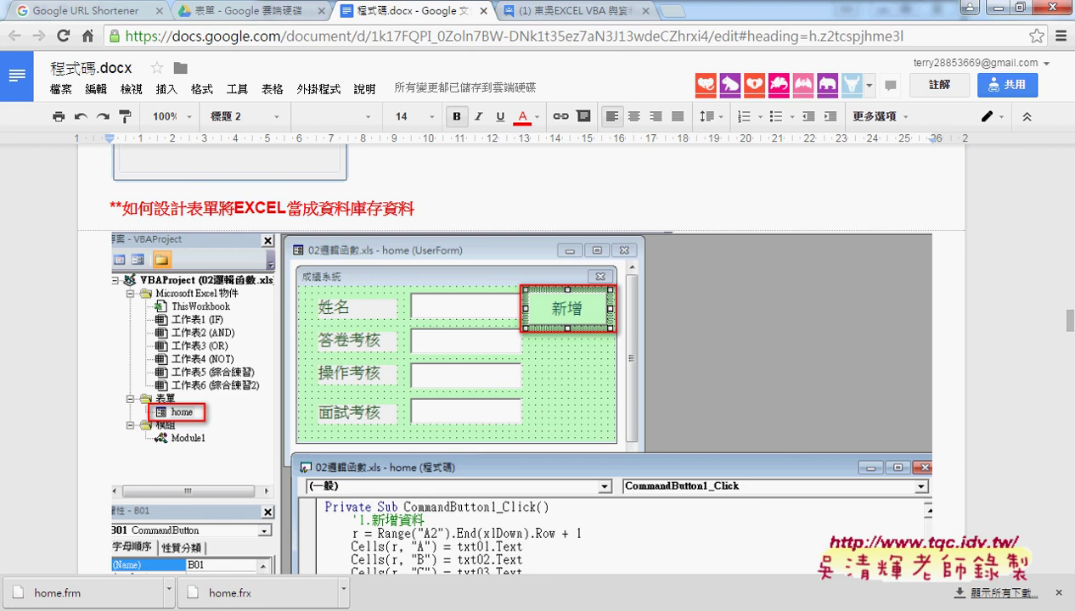
click(349, 552)
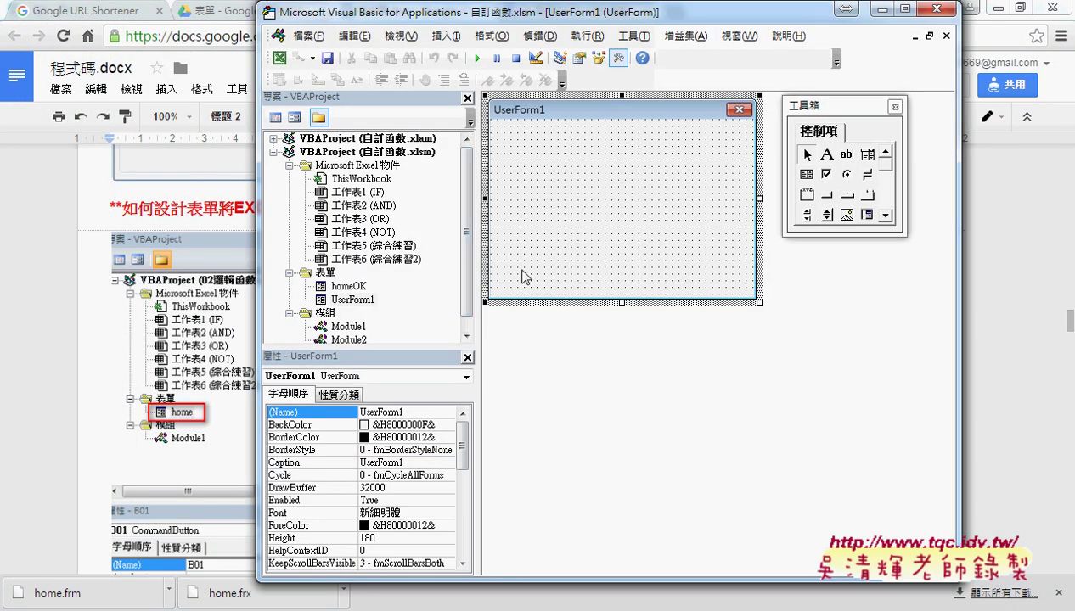
Step: Change UserForm1's (Name) property to home2
click(357, 299)
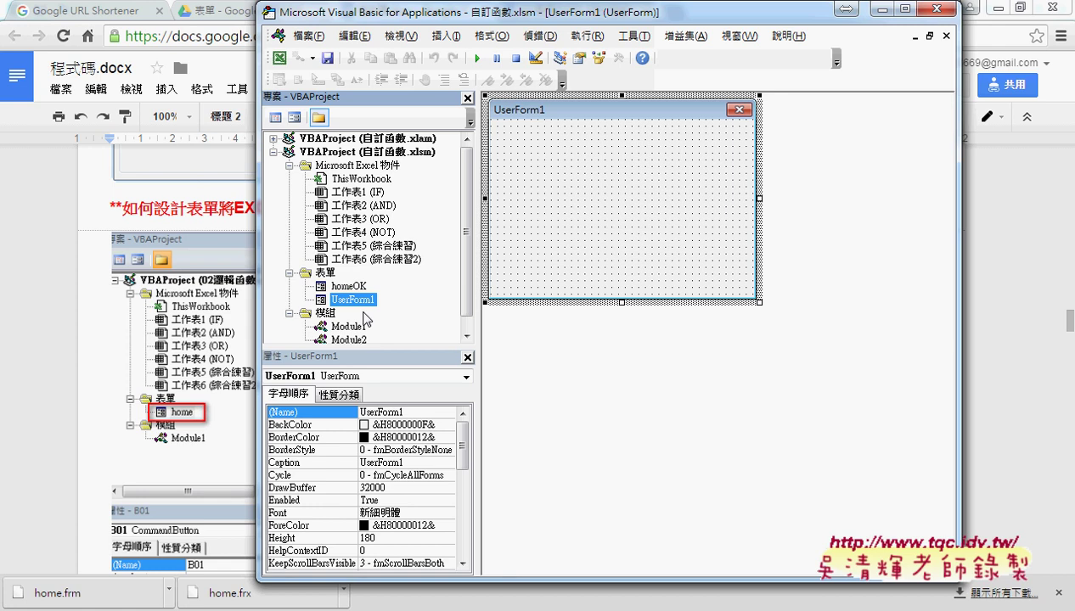
click(297, 412)
click(422, 412)
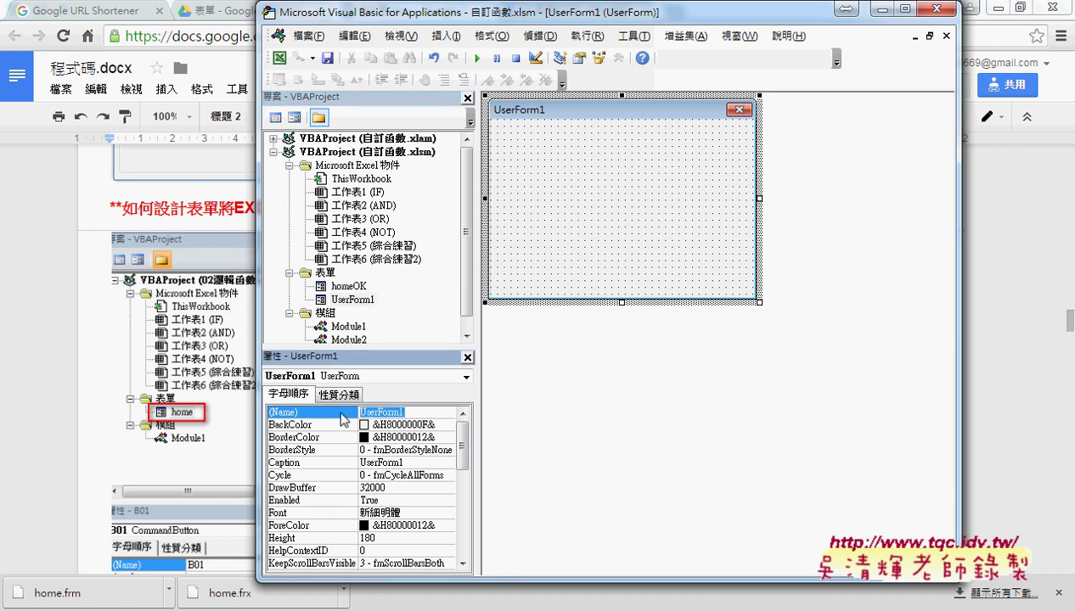
text(home)
text(2)
key(Return)
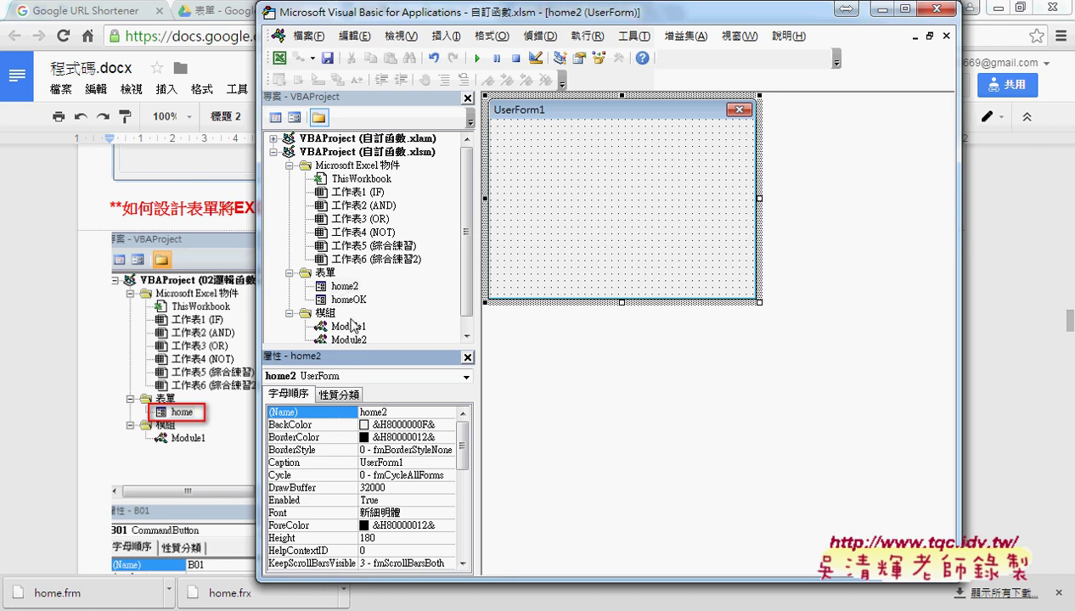
Step: Glance at the reference notes, then return to the VBA editor and verify the form is named home2
click(343, 287)
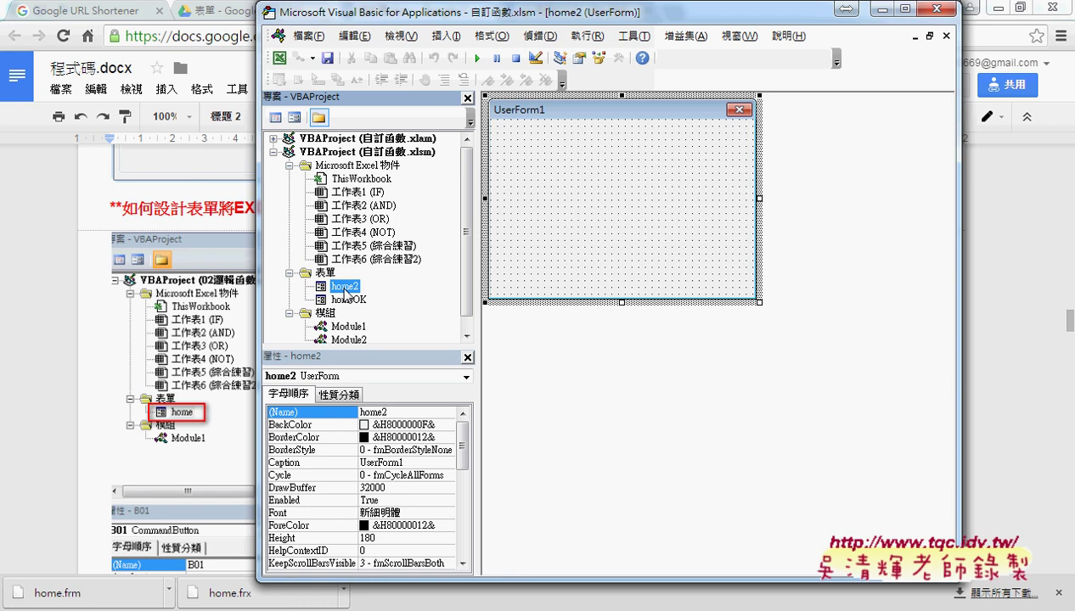
key(alt+Tab)
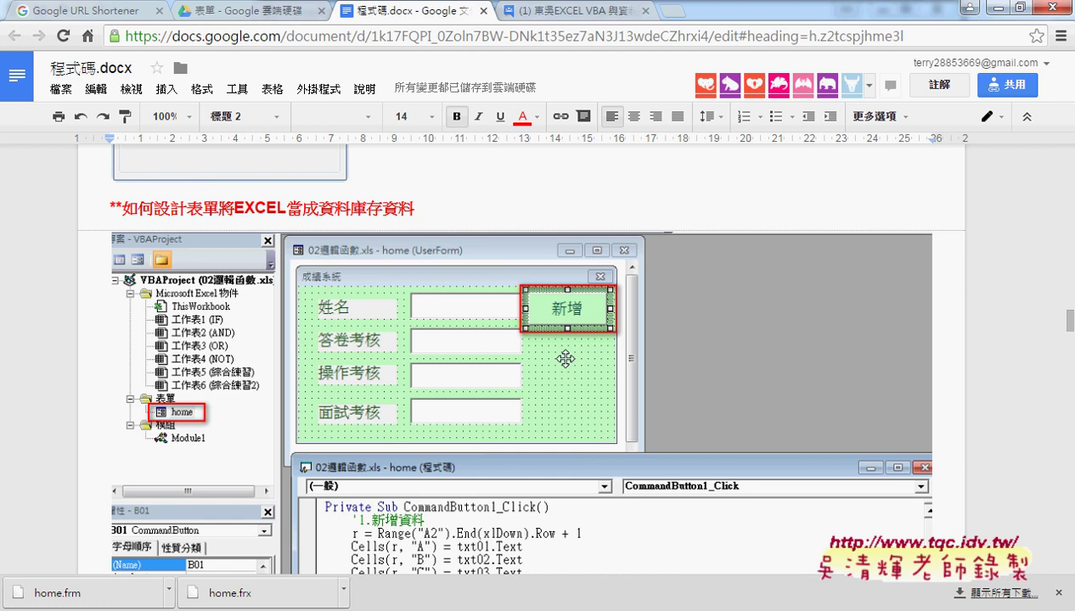
mouse_move(238, 523)
click(355, 564)
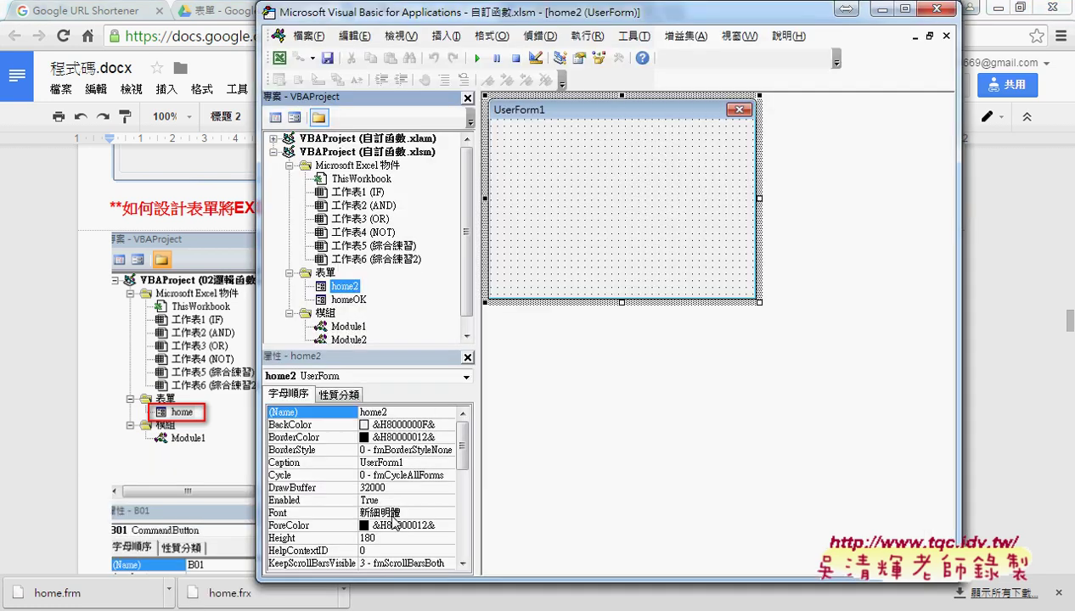
scroll(468, 278, down, 1)
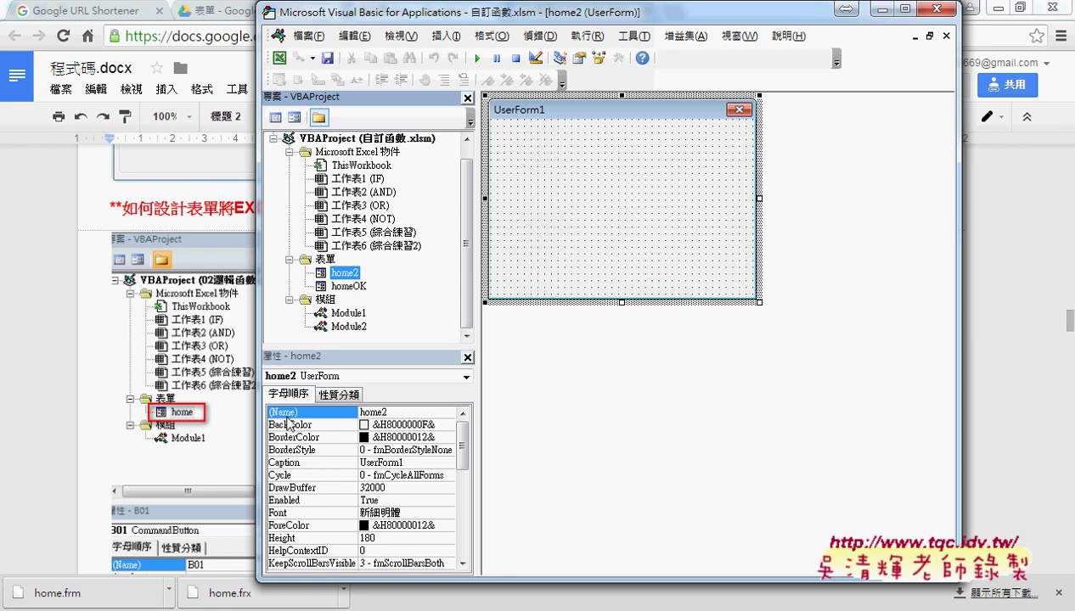
click(385, 412)
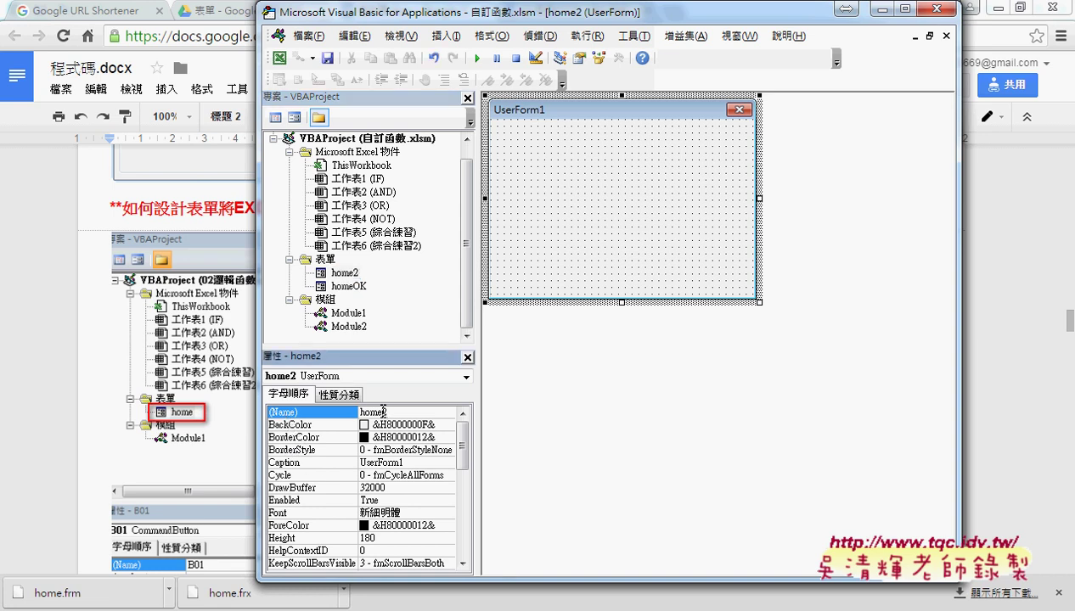
Step: Set the home2 form's caption to 成績系統
click(289, 464)
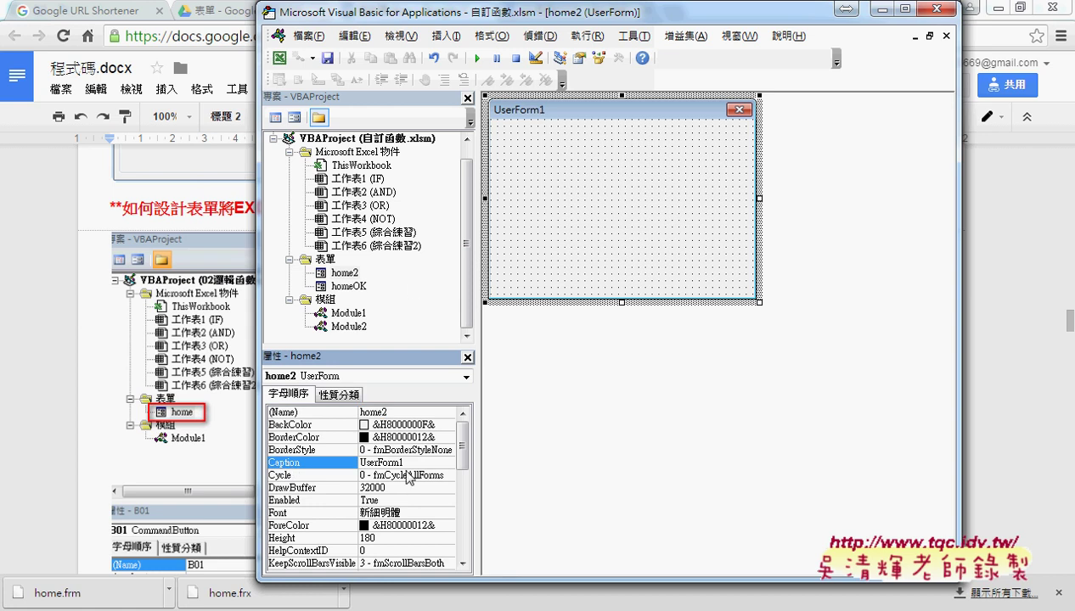
click(349, 462)
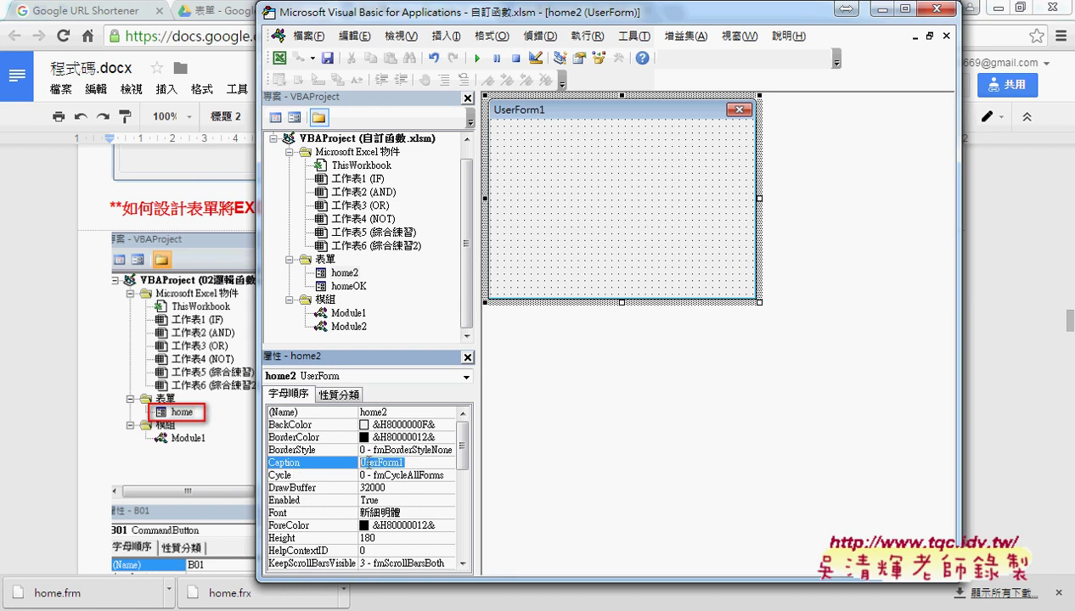
text(ㄔ)
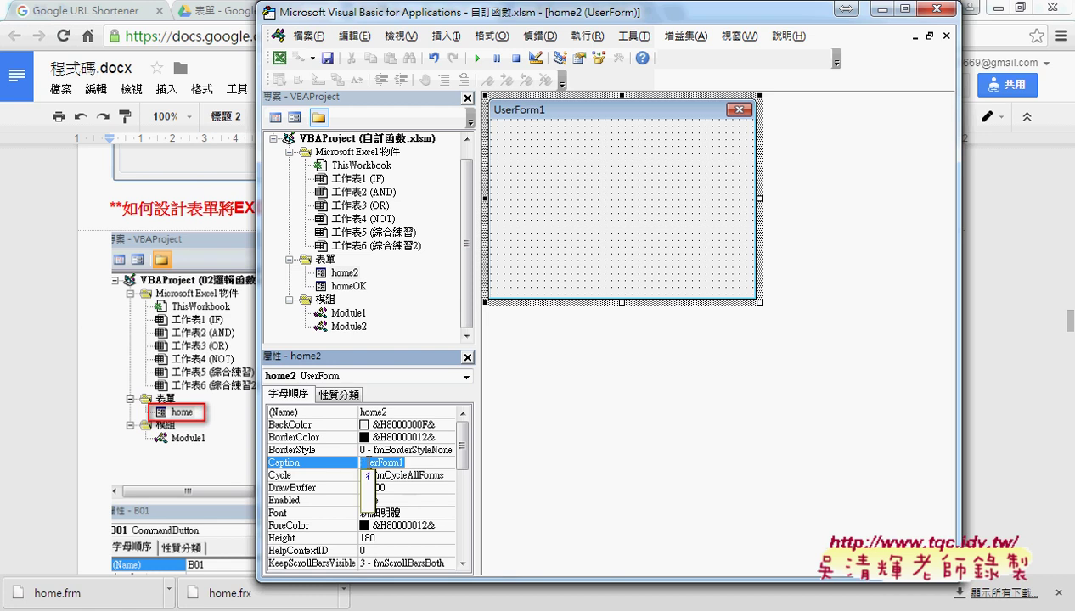
text(成)
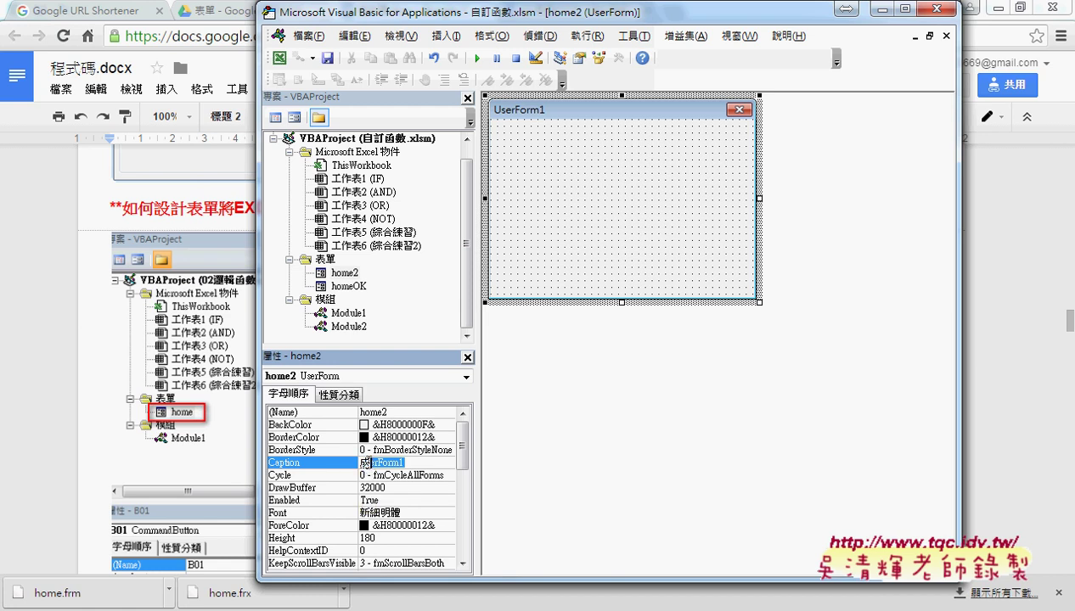
text(積系)
text(統)
key(Down)
key(2)
key(Return)
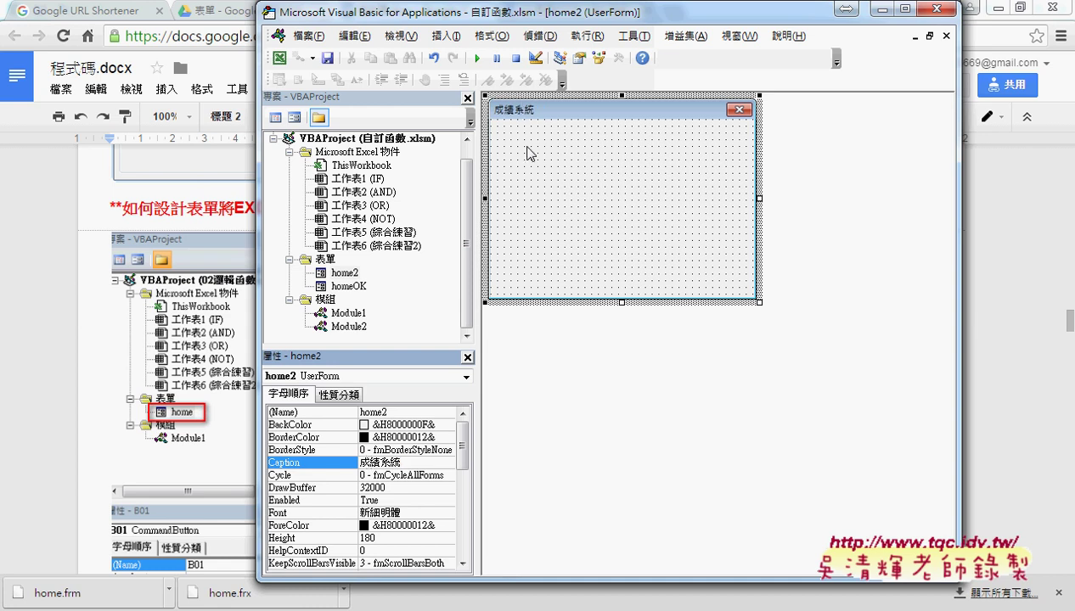
Step: Resize the form from its bottom-right corner to a height of 205.5
click(758, 303)
drag(758, 303, 833, 353)
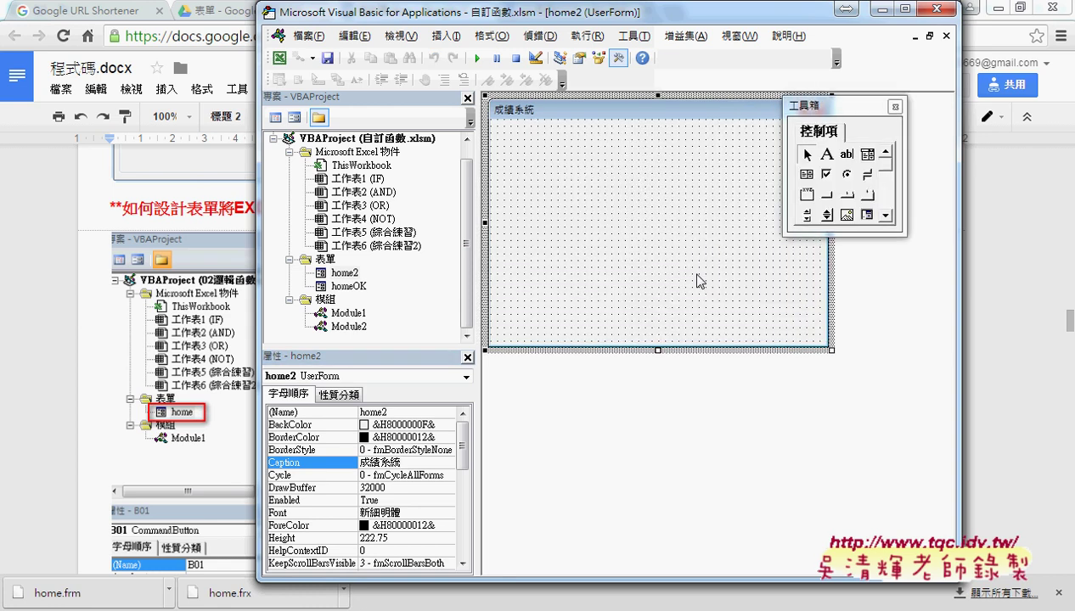
mouse_move(840, 114)
mouse_down()
mouse_move(884, 185)
mouse_move(894, 141)
mouse_up()
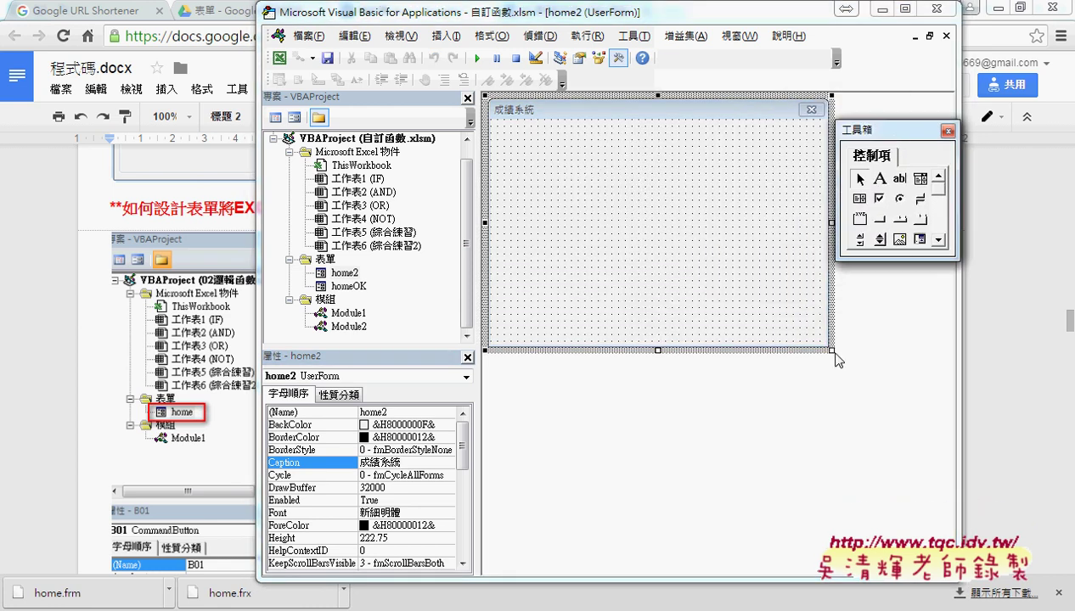
drag(830, 351, 802, 331)
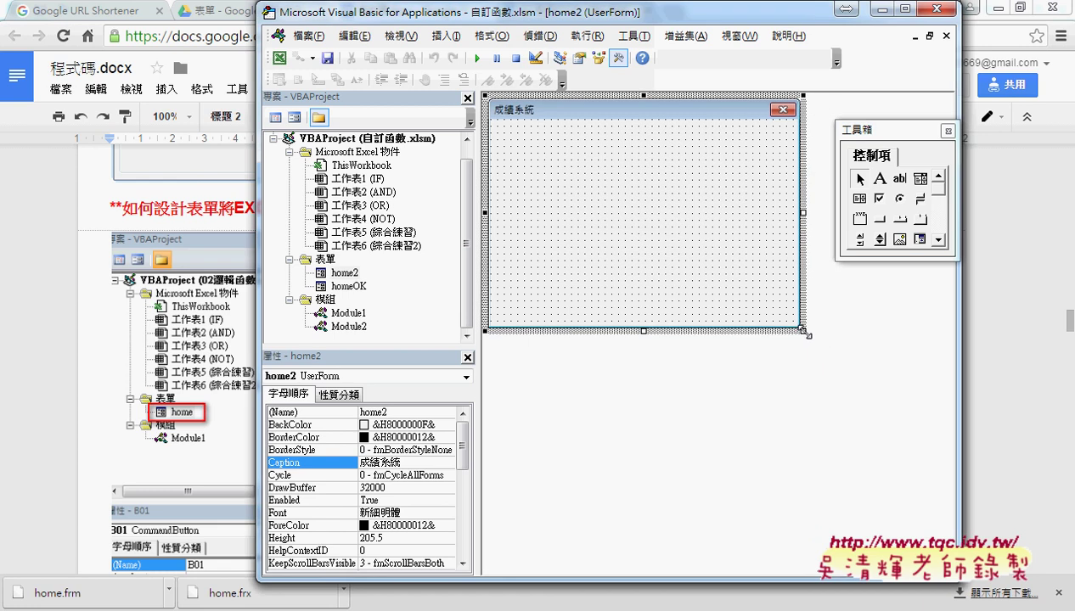
Step: Set the form's BackColor to light green (&H00C0FFC0&) from the palette
click(293, 427)
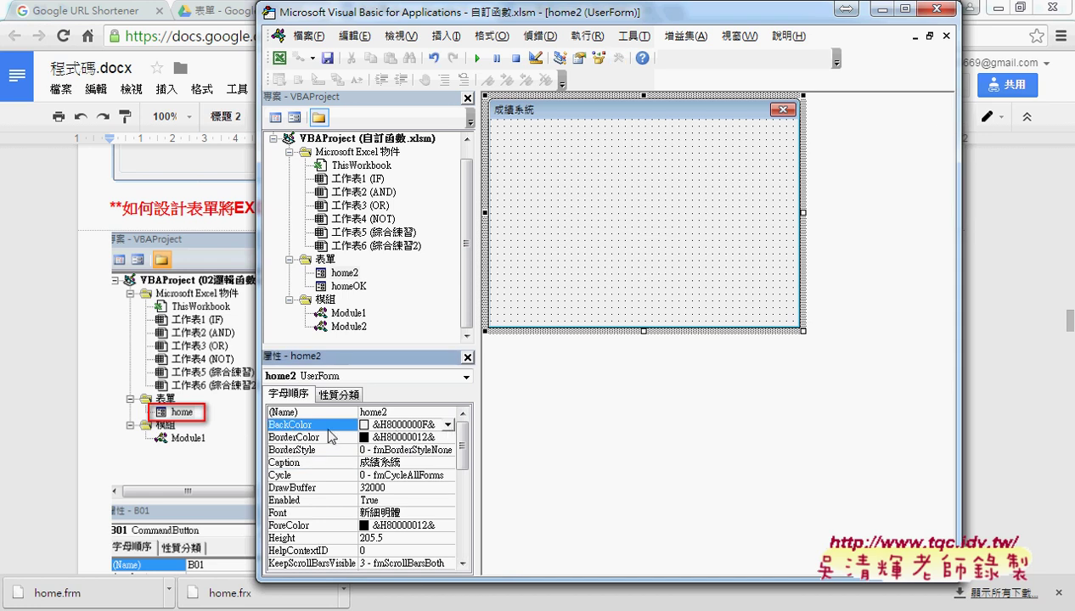
click(448, 425)
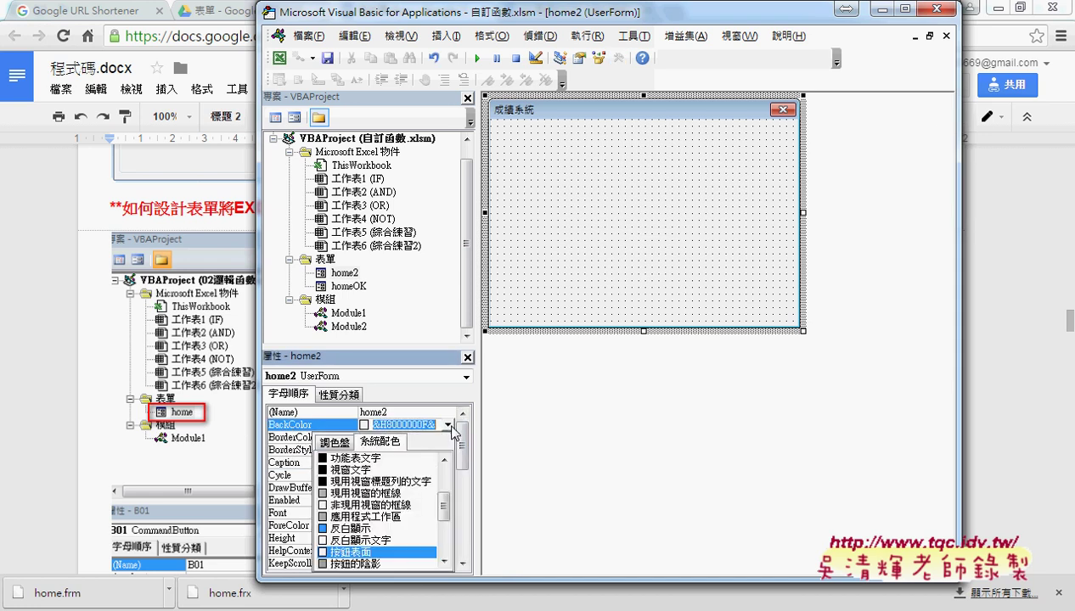
click(335, 443)
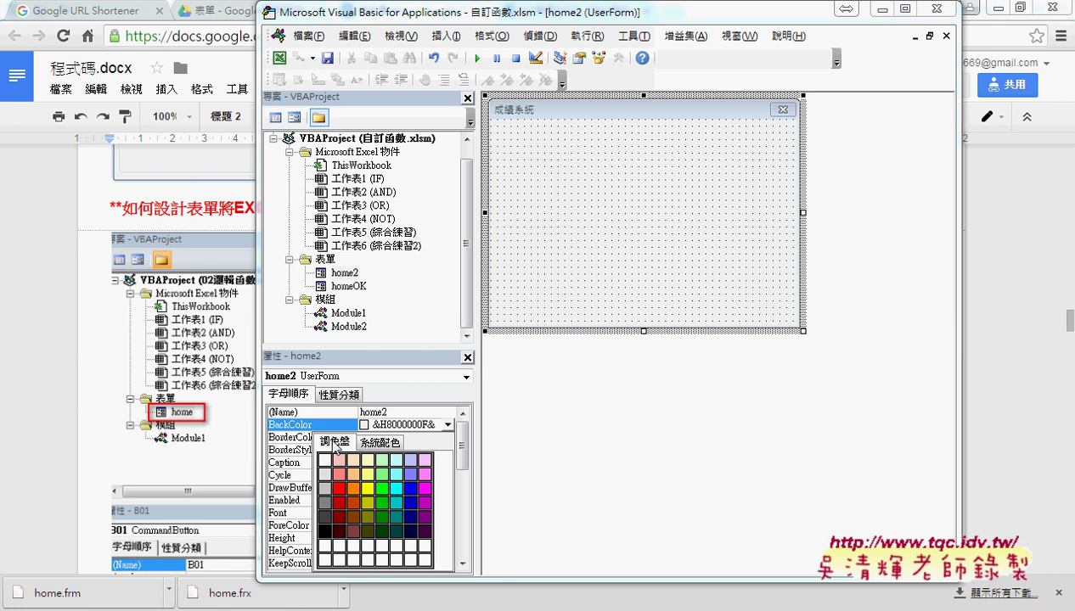
click(386, 465)
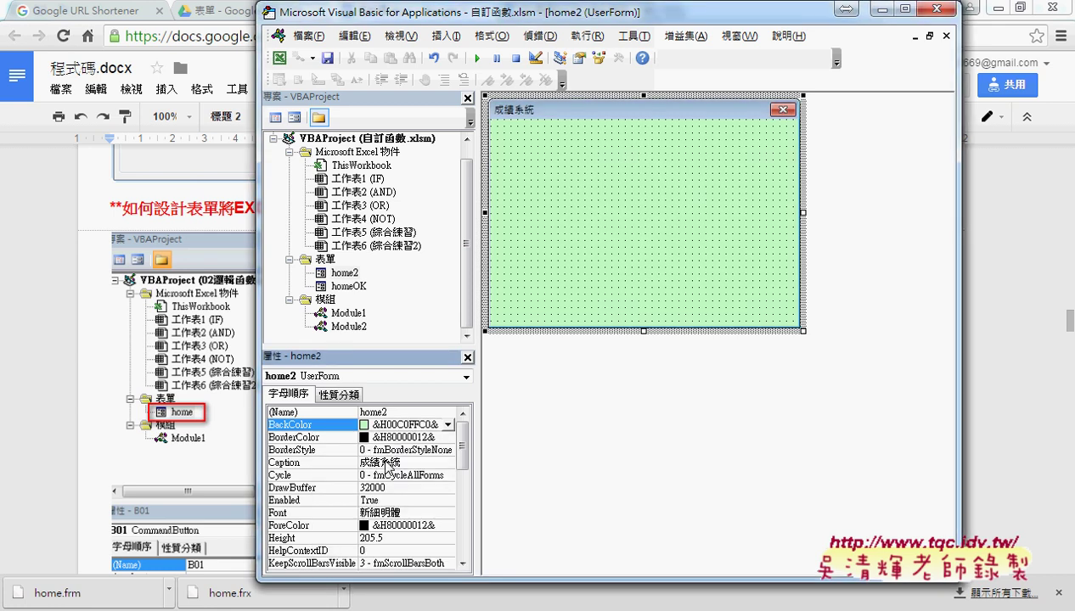
drag(462, 446, 461, 539)
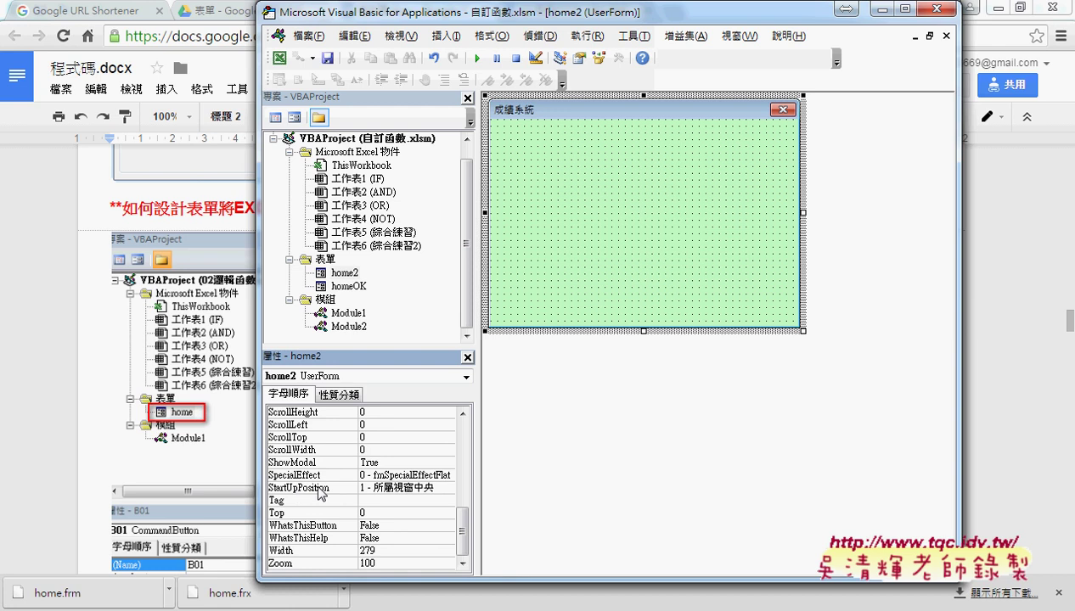
Step: Check the sample 成績系統 form in the 程式碼.docx Google Docs notes
drag(461, 531, 463, 440)
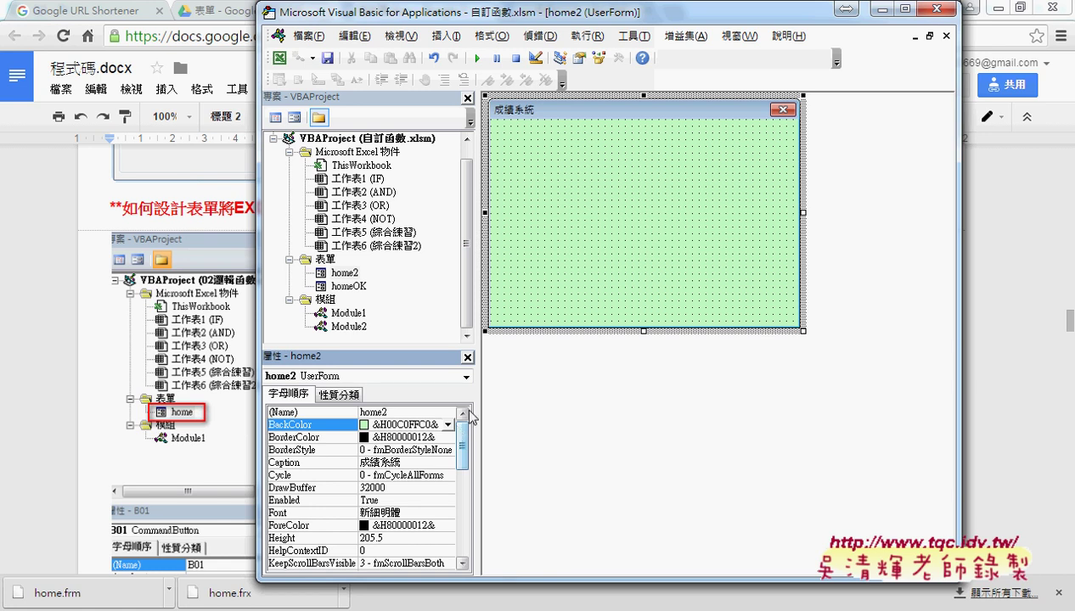
click(587, 212)
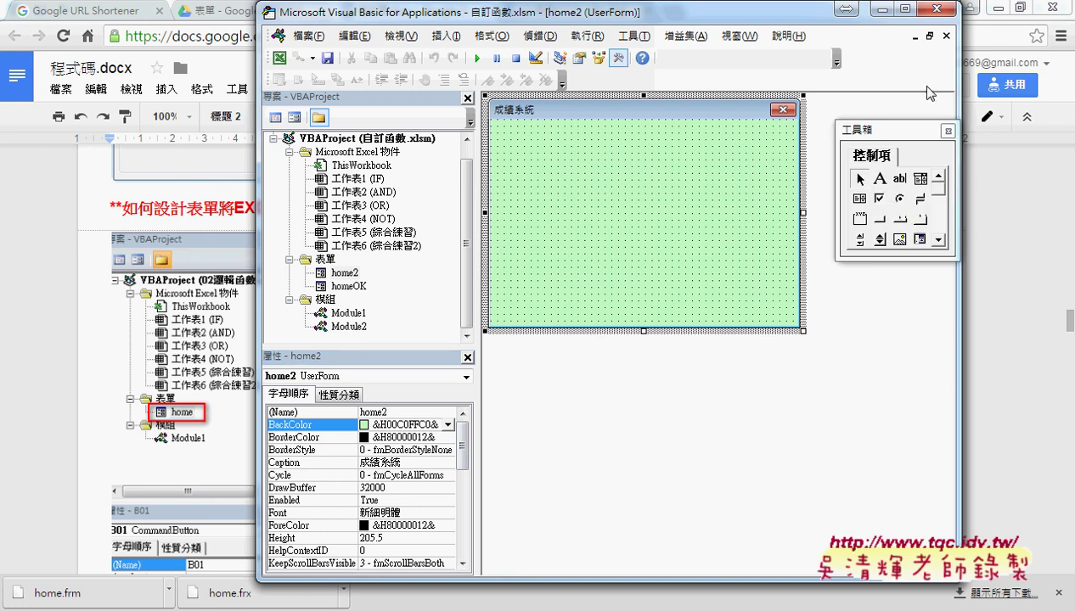
click(993, 10)
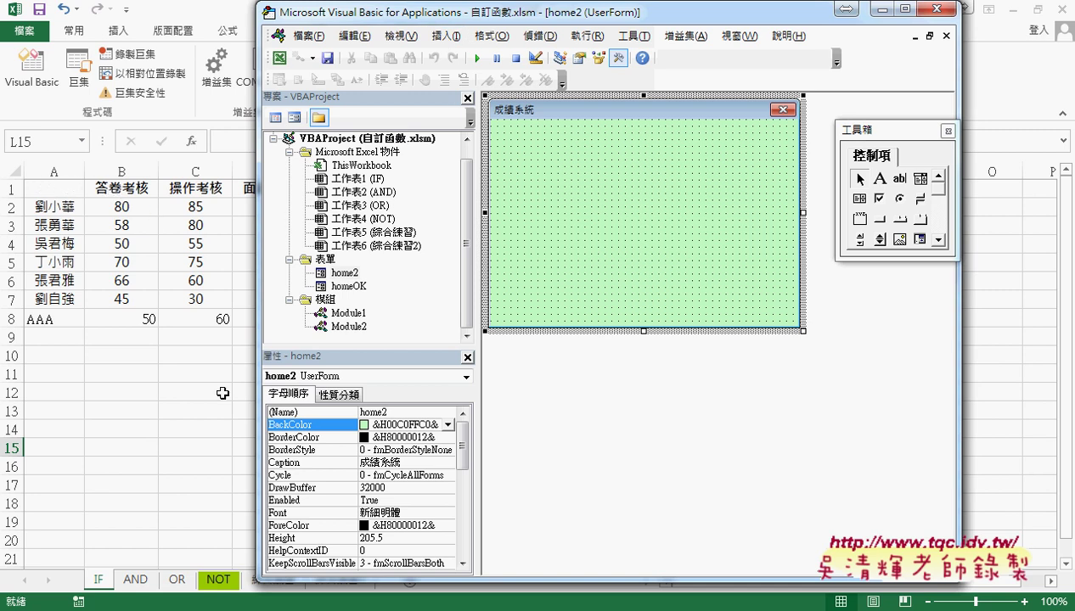
mouse_move(177, 608)
click(176, 535)
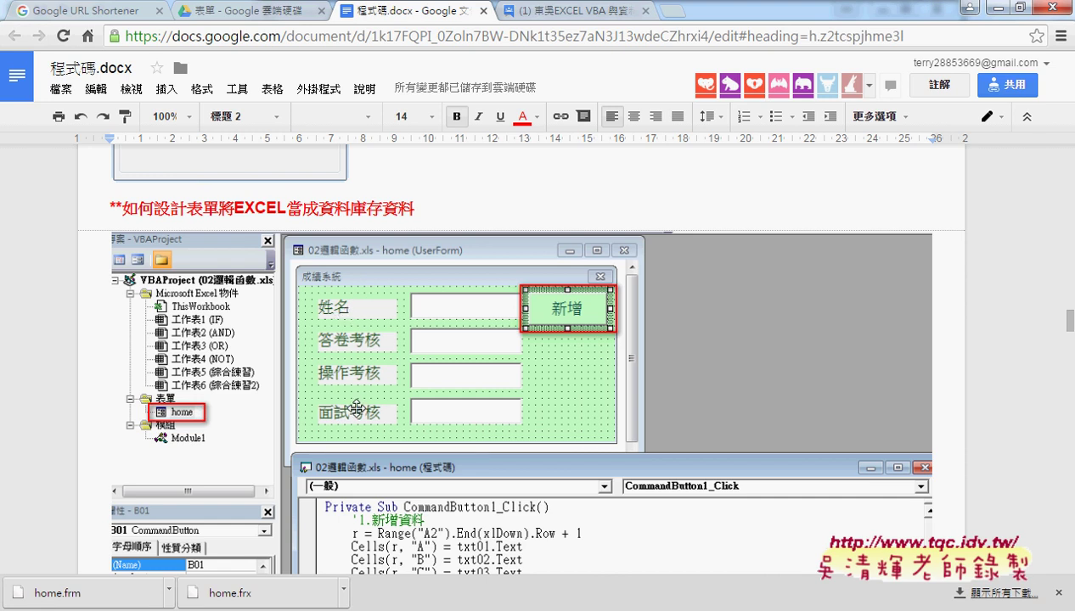
Step: Draw a label near the form's top-left and caption it 姓名
click(996, 9)
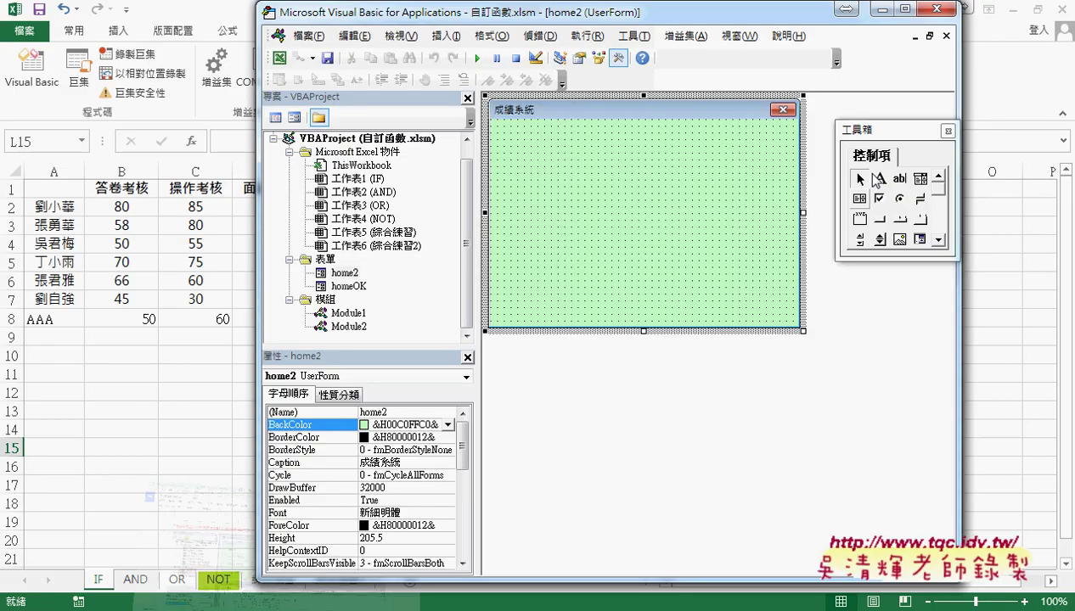
click(878, 178)
drag(512, 149, 600, 182)
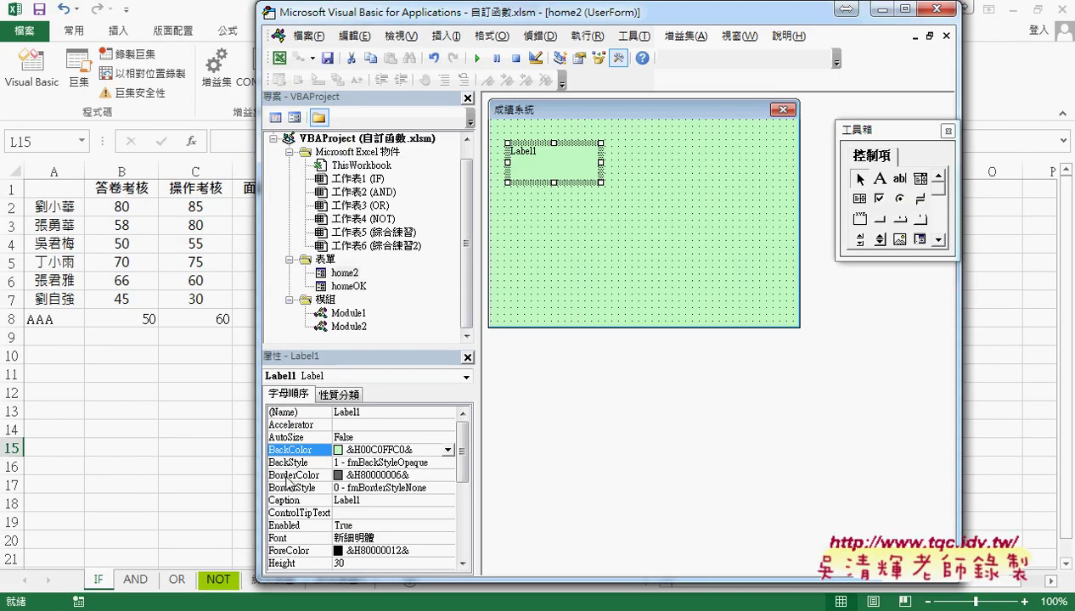
click(292, 500)
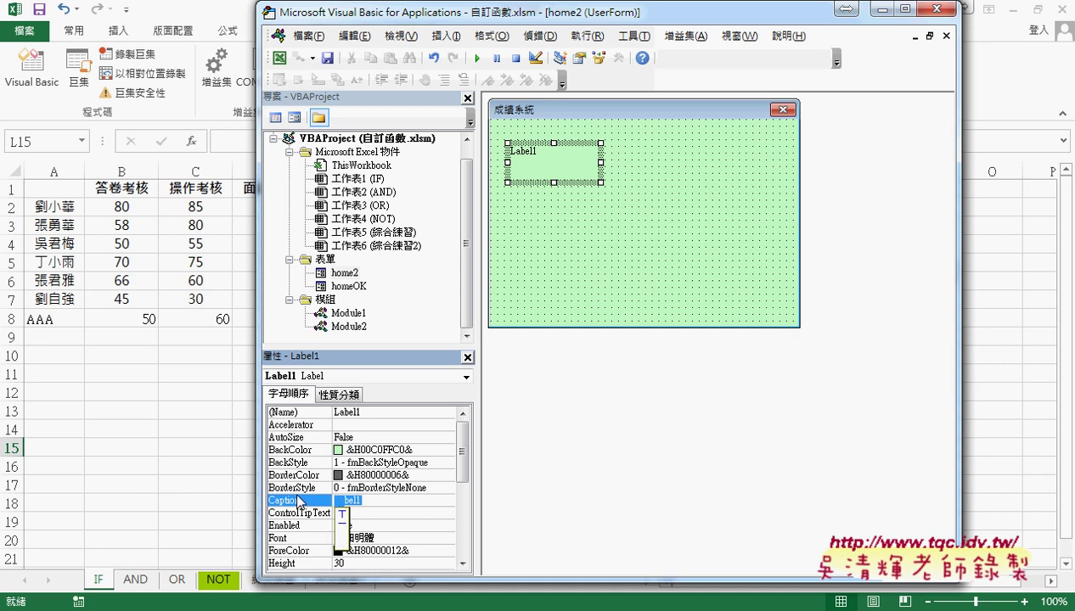
text(姓名)
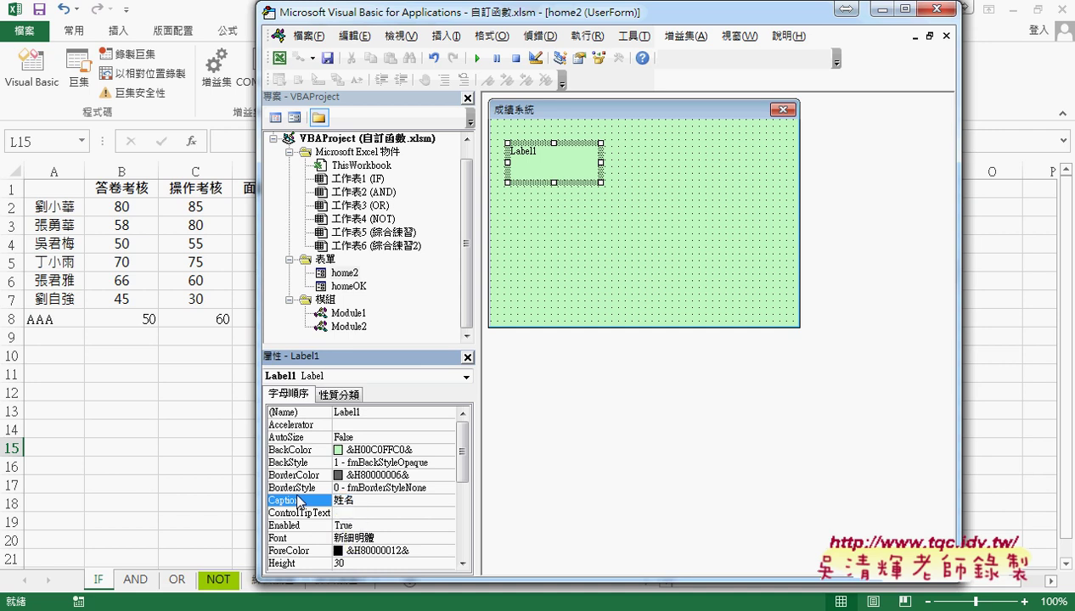
click(297, 538)
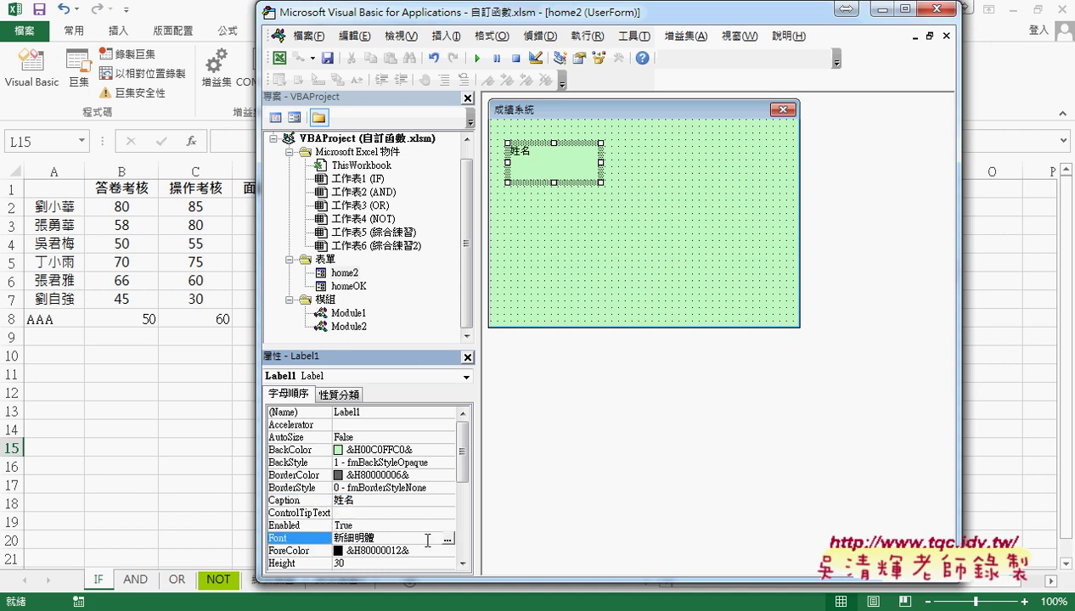
Step: Give the 姓名 label a 16-point font, a height of 24 and a white background
click(446, 538)
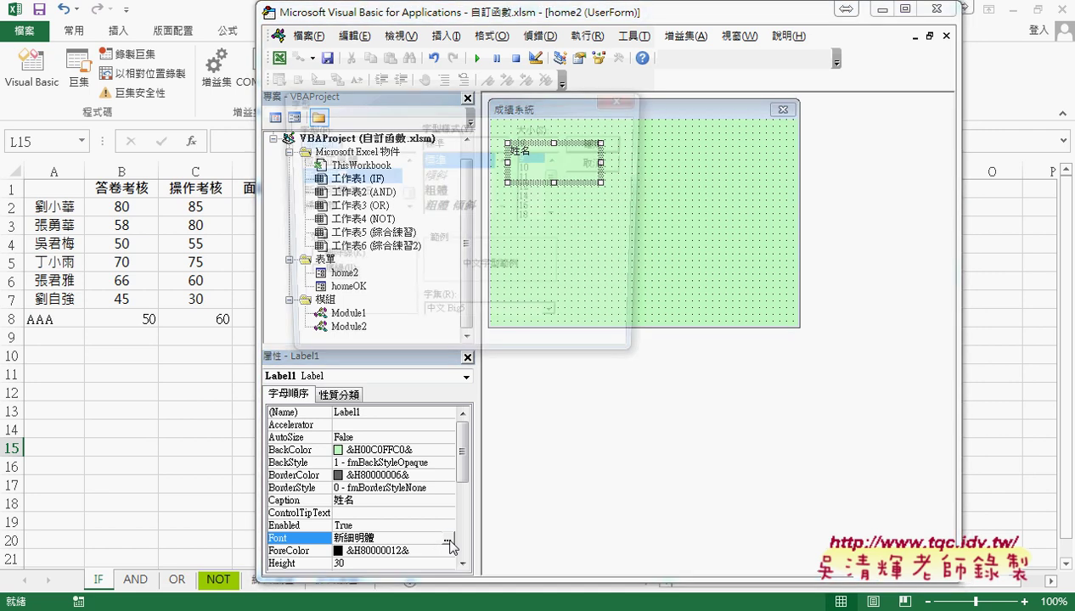
click(530, 207)
click(599, 142)
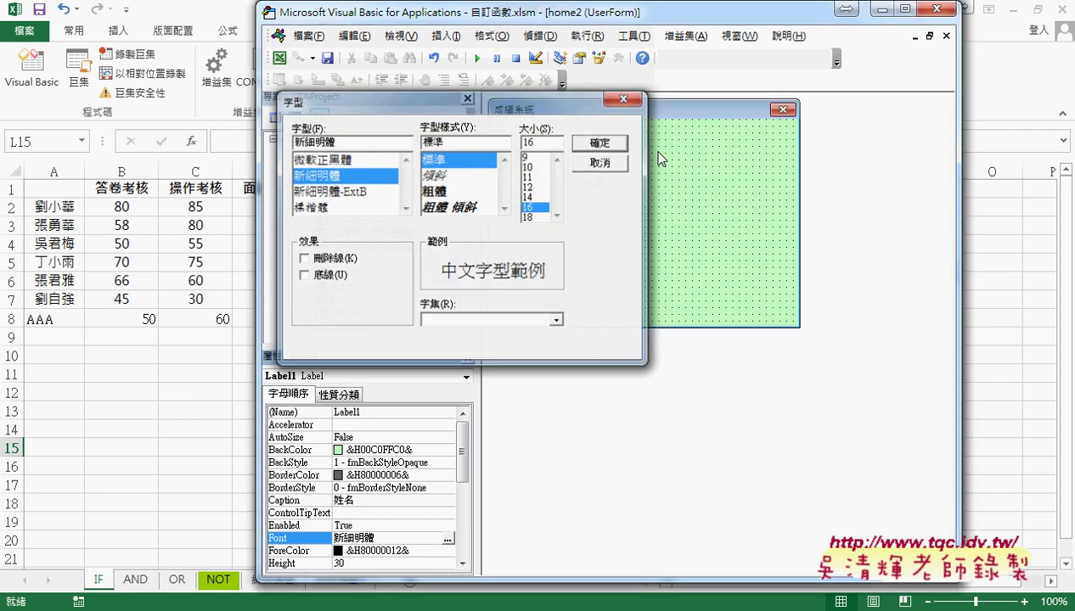
drag(555, 183, 554, 177)
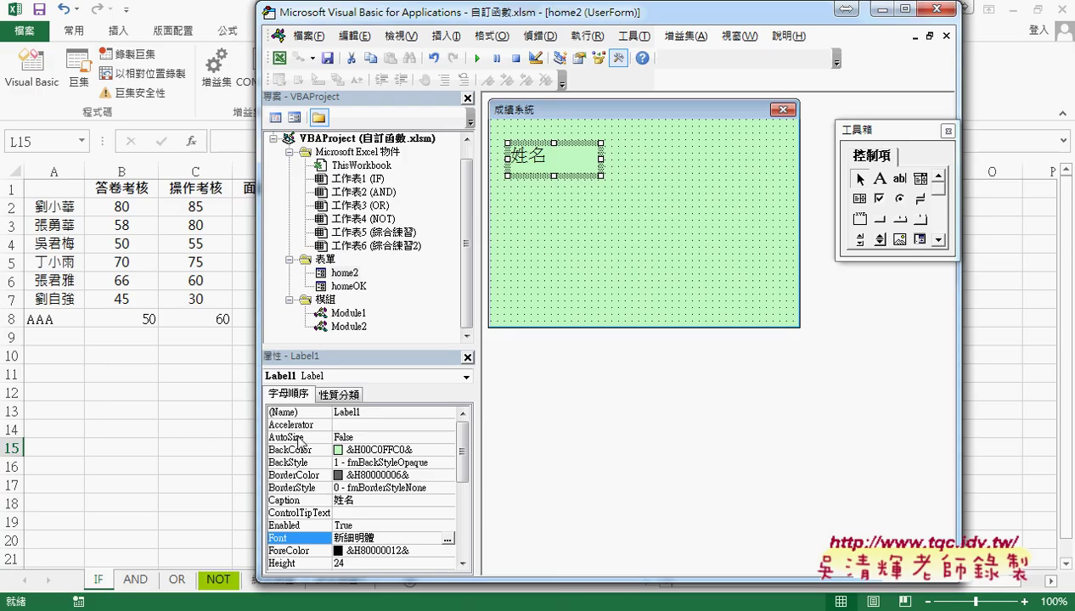
click(298, 454)
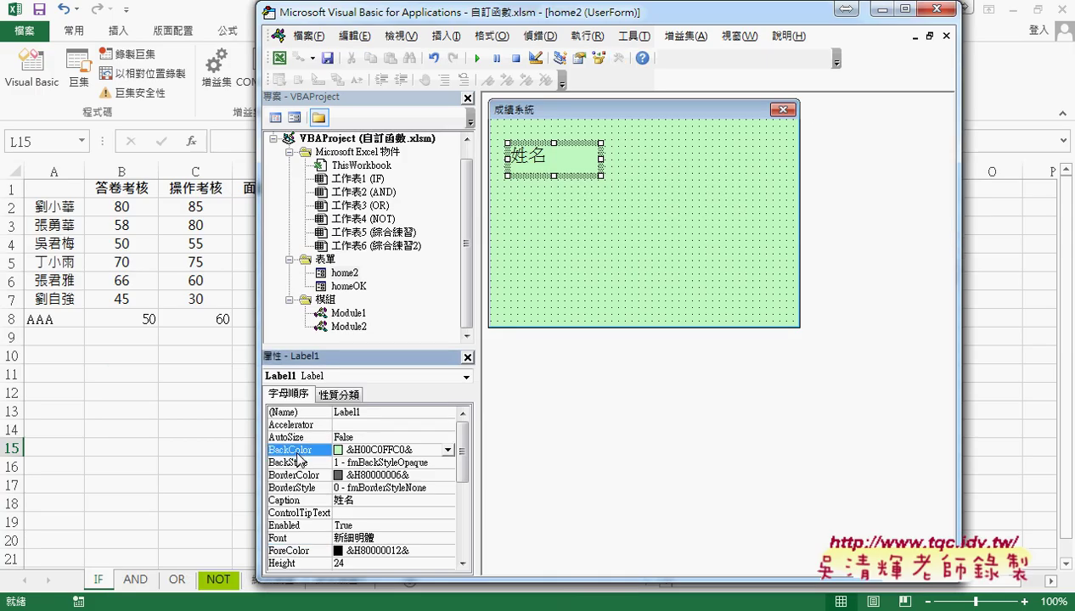
click(446, 450)
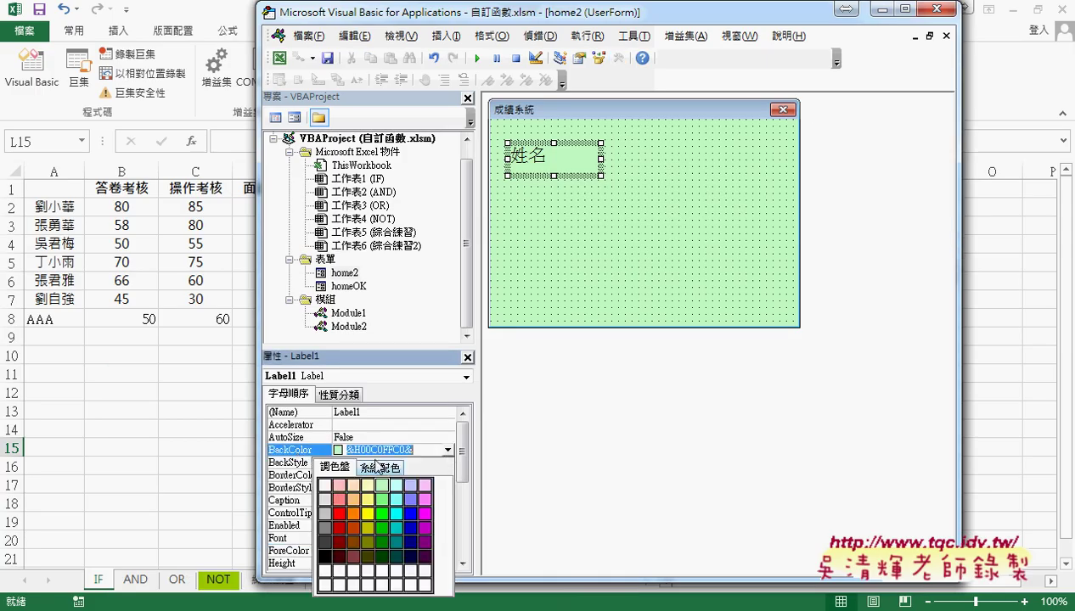
click(324, 485)
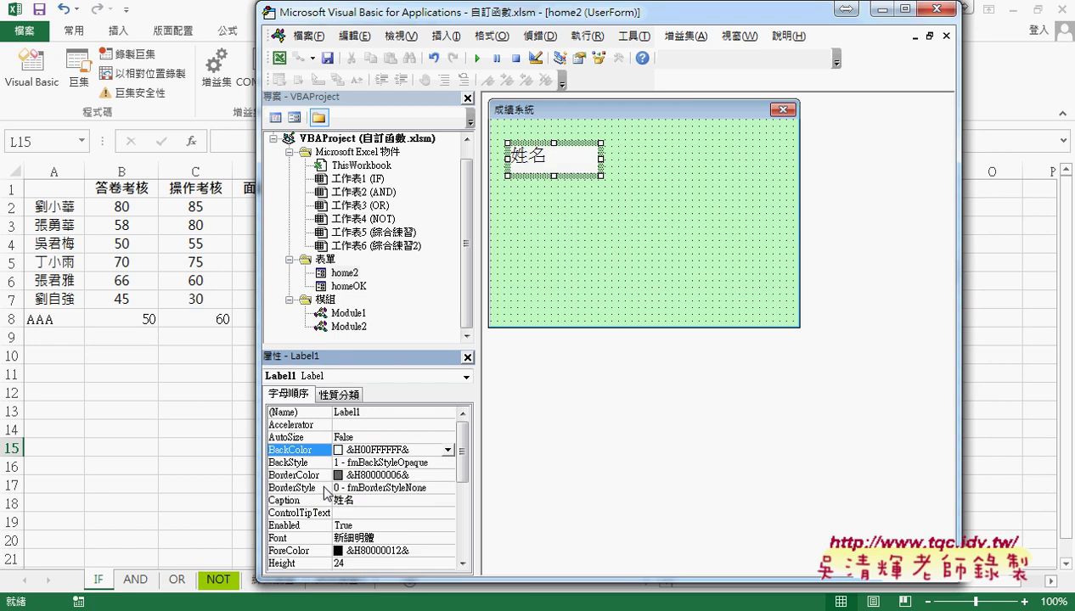
click(556, 169)
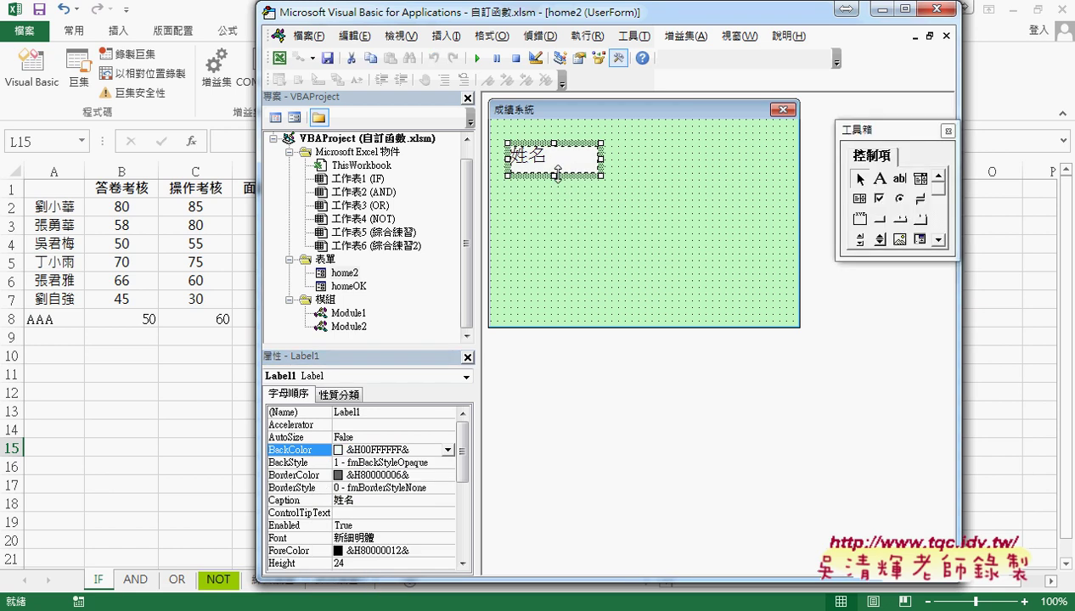
click(593, 248)
Step: Duplicate the 姓名 label down the form and grab the 答卷考核 heading from cell B1
drag(571, 170, 573, 304)
click(551, 219)
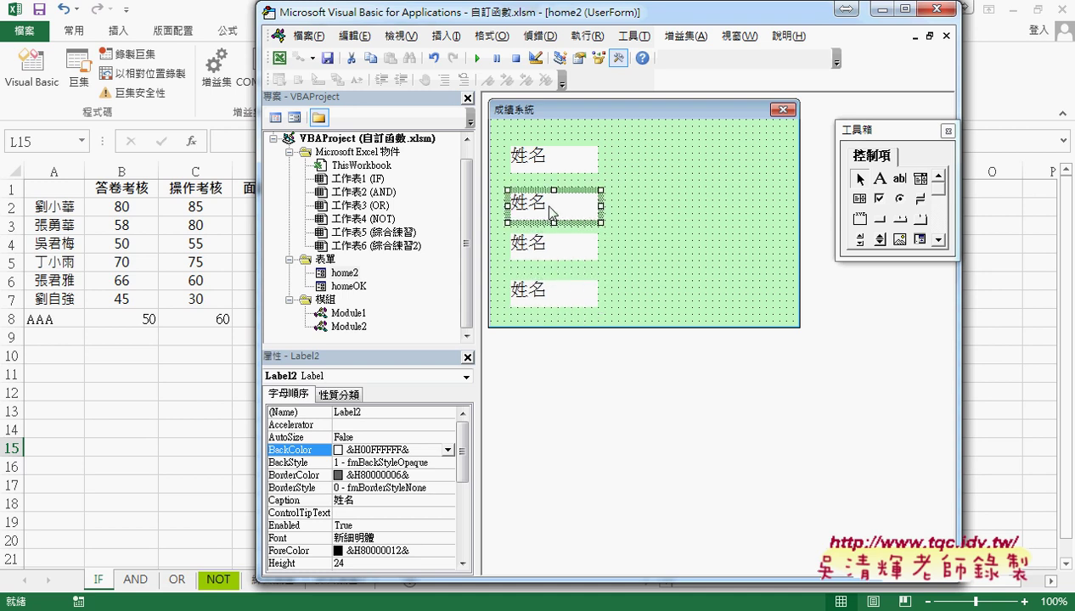
click(138, 191)
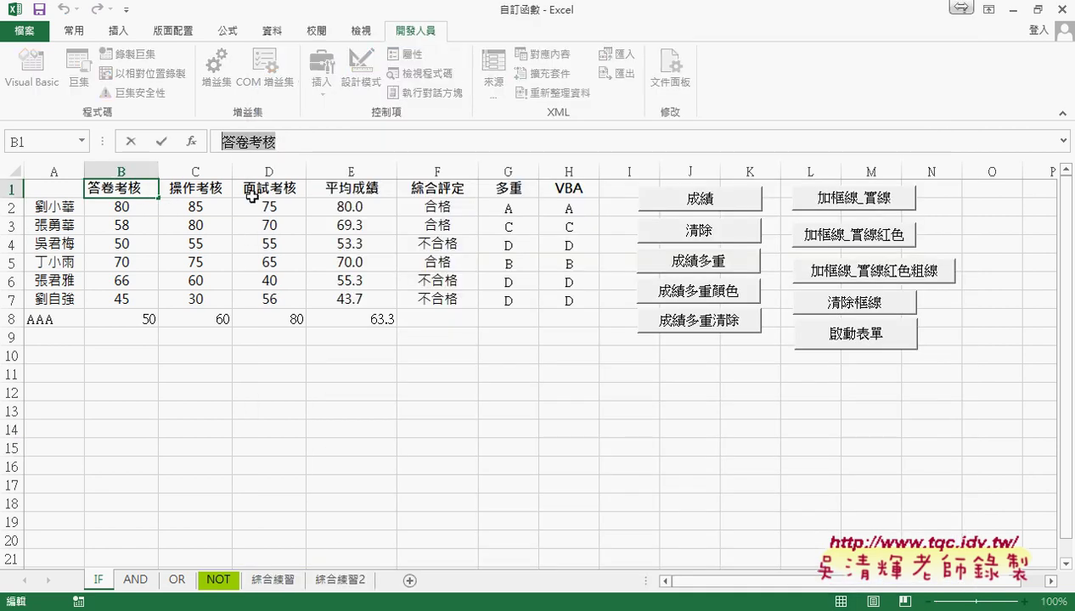
Step: Paste 答卷考核 as the second label's caption in the form designer
mouse_move(283, 610)
click(342, 546)
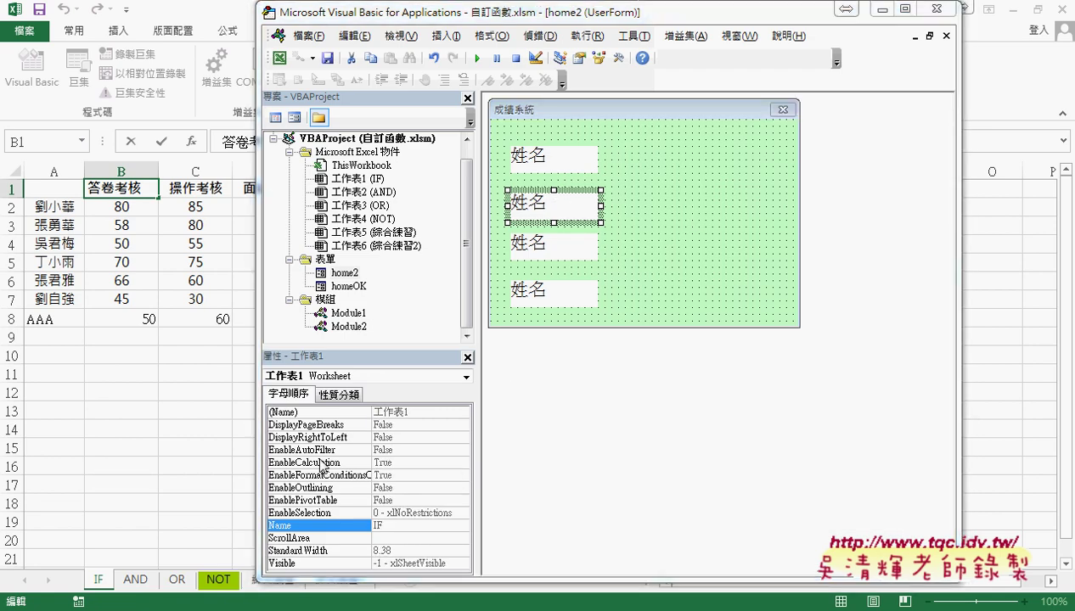
click(144, 151)
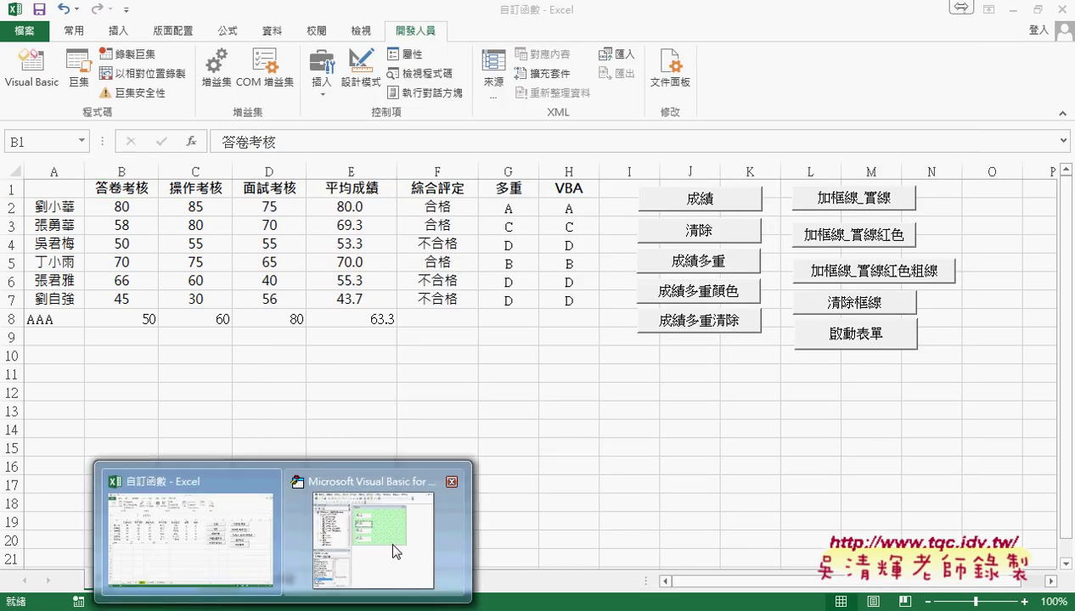
click(393, 550)
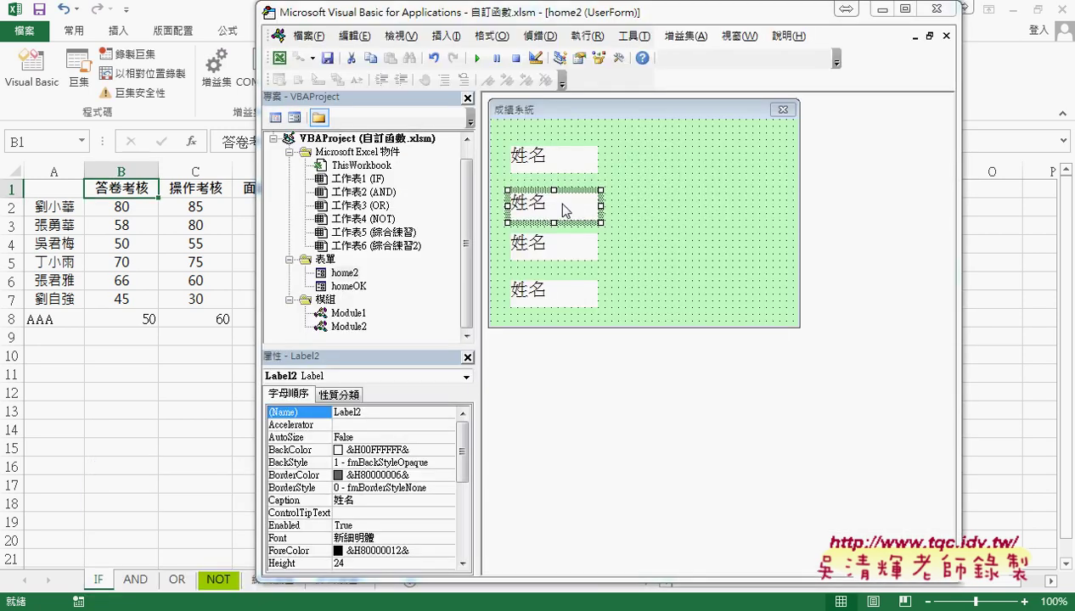
click(299, 501)
text(答卷考核)
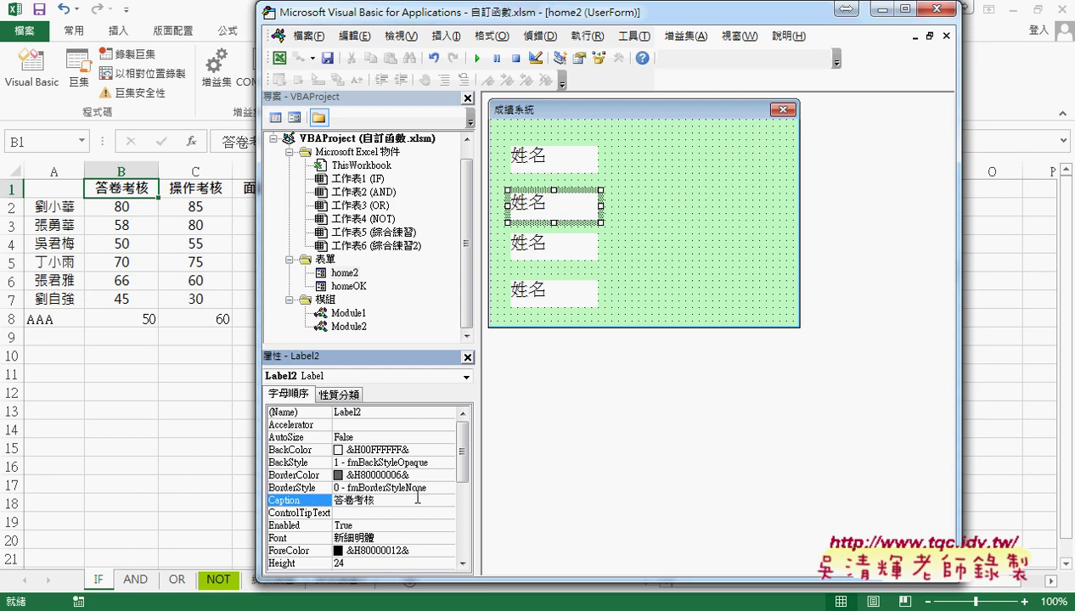
click(695, 211)
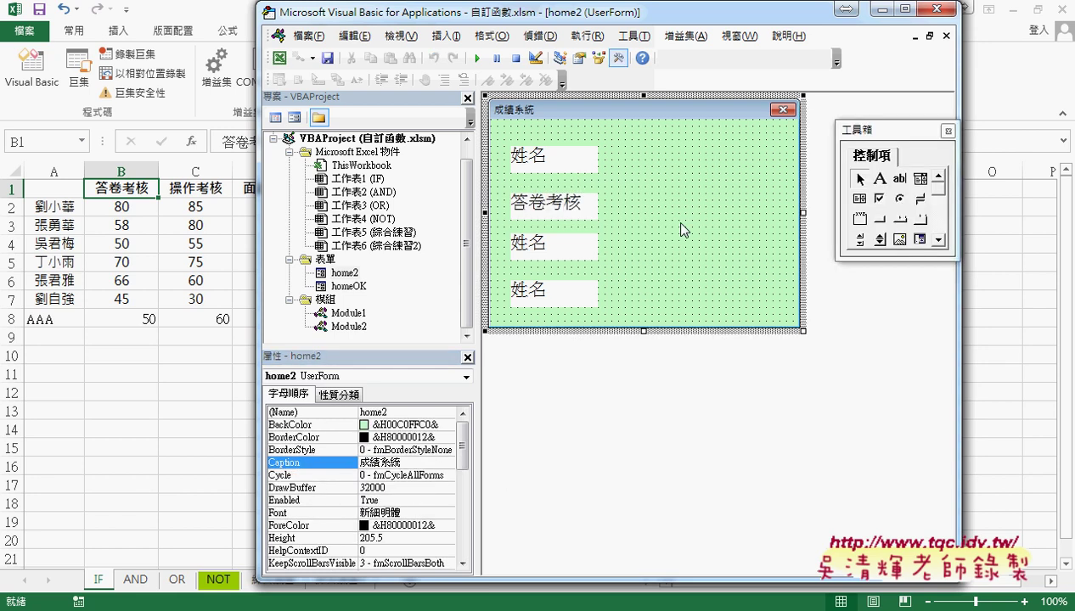
Step: Nudge the 答卷考核 label right and move the third and fourth labels lower
click(571, 210)
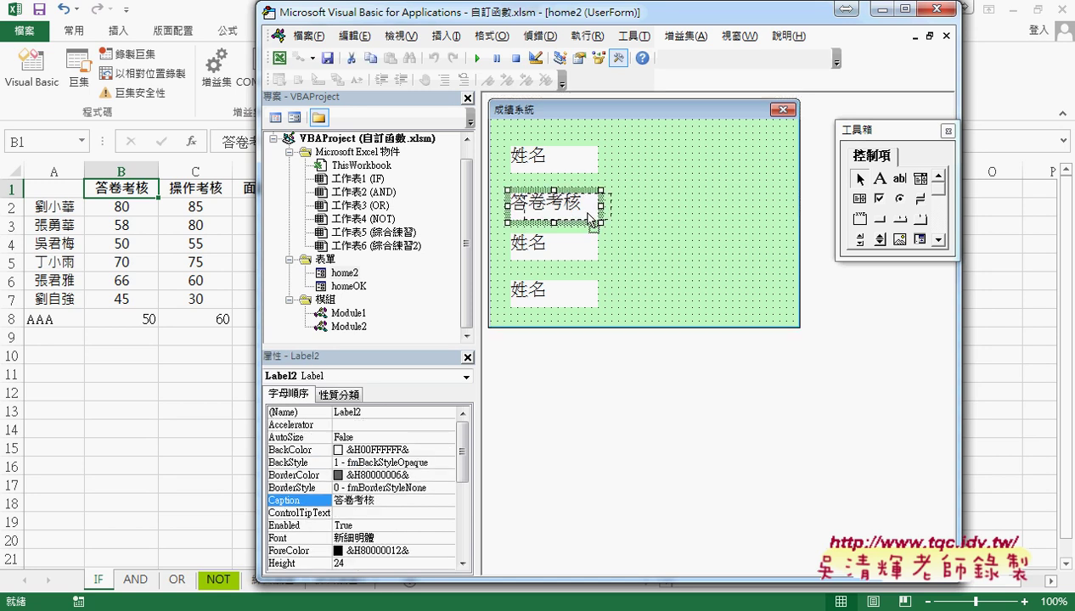
drag(576, 208, 596, 208)
mouse_move(569, 250)
mouse_down()
mouse_move(586, 276)
mouse_move(545, 304)
mouse_up()
drag(570, 269, 564, 246)
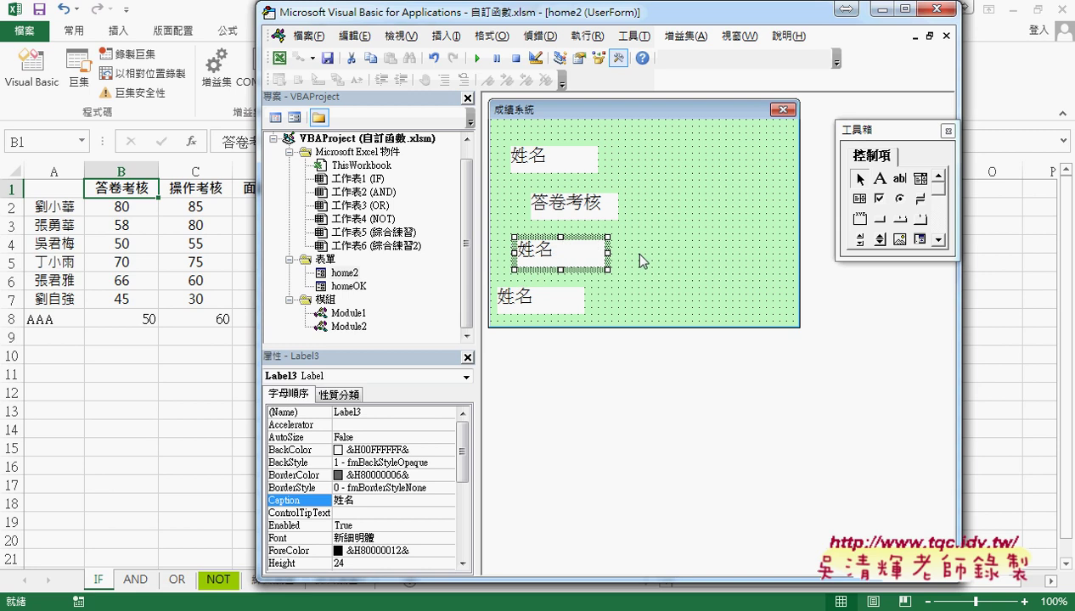
Step: Align the four labels' left edges and make their vertical spacing equal
drag(496, 127, 639, 350)
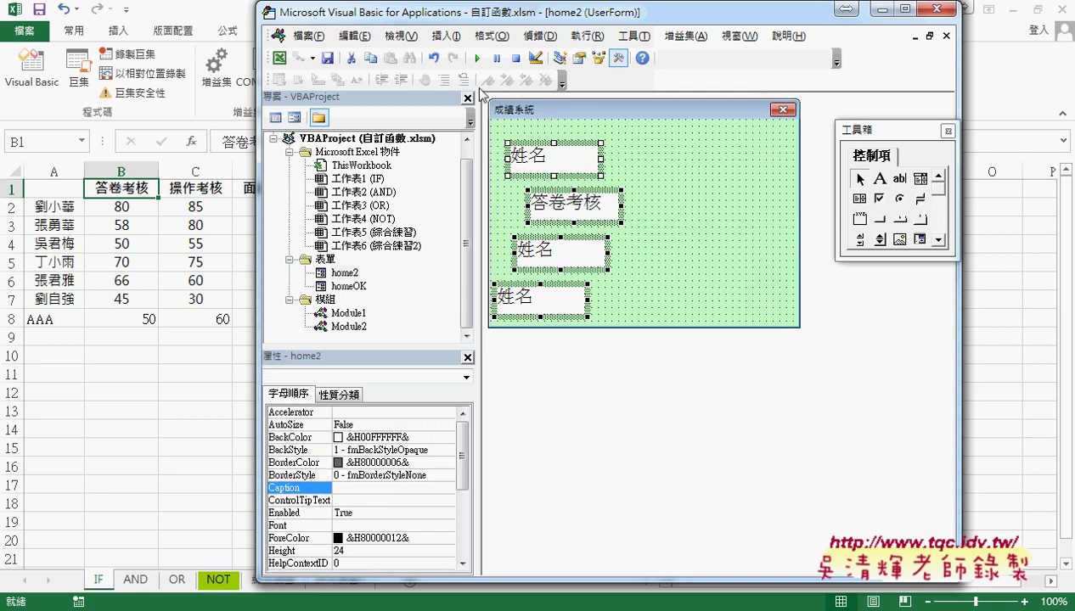
click(490, 36)
mouse_move(503, 58)
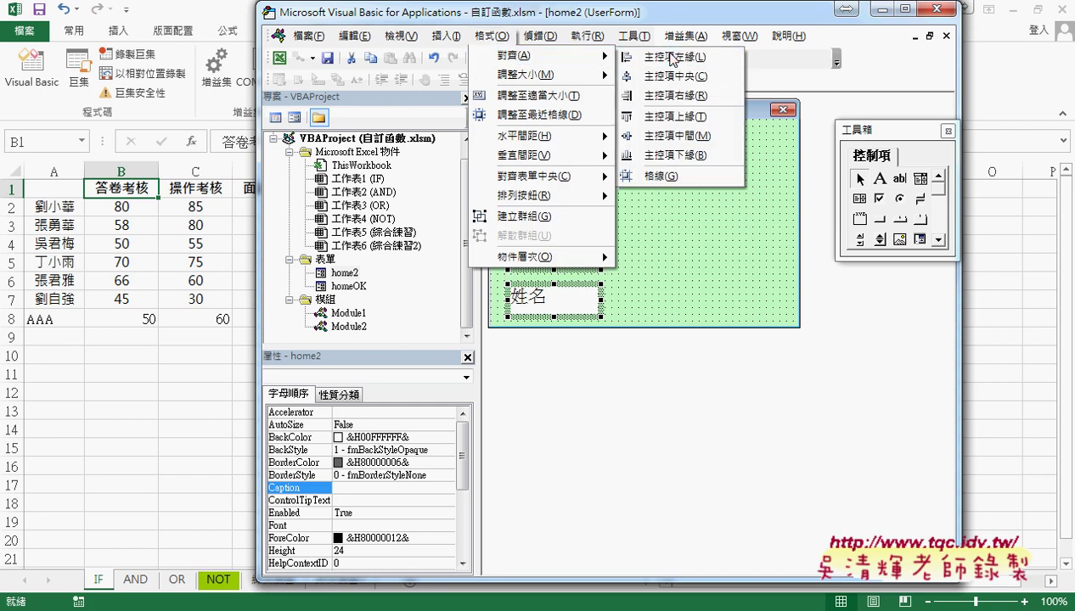
click(672, 57)
click(495, 36)
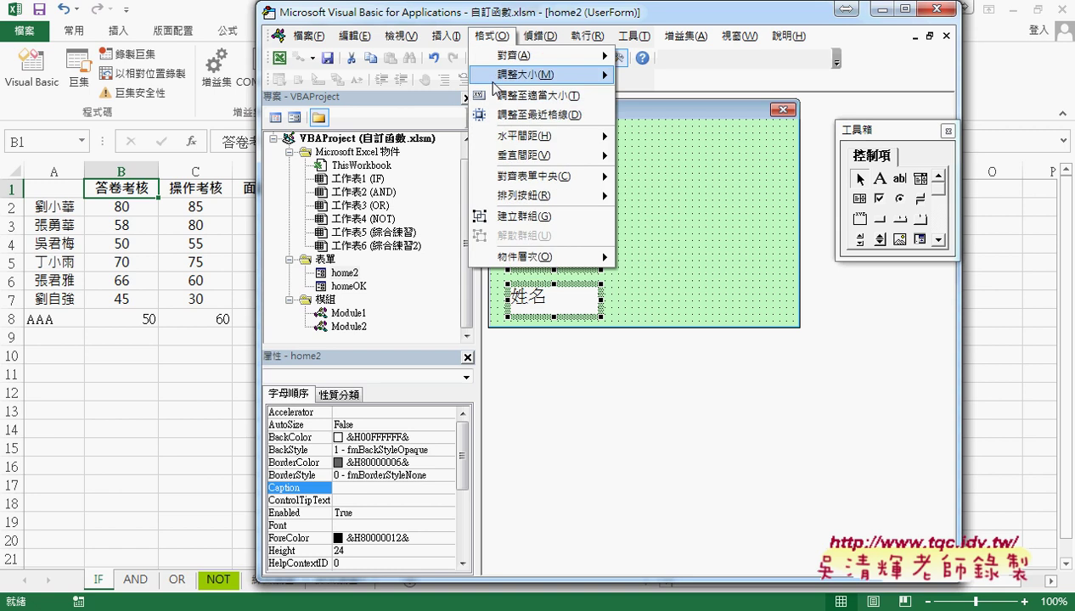
mouse_move(595, 156)
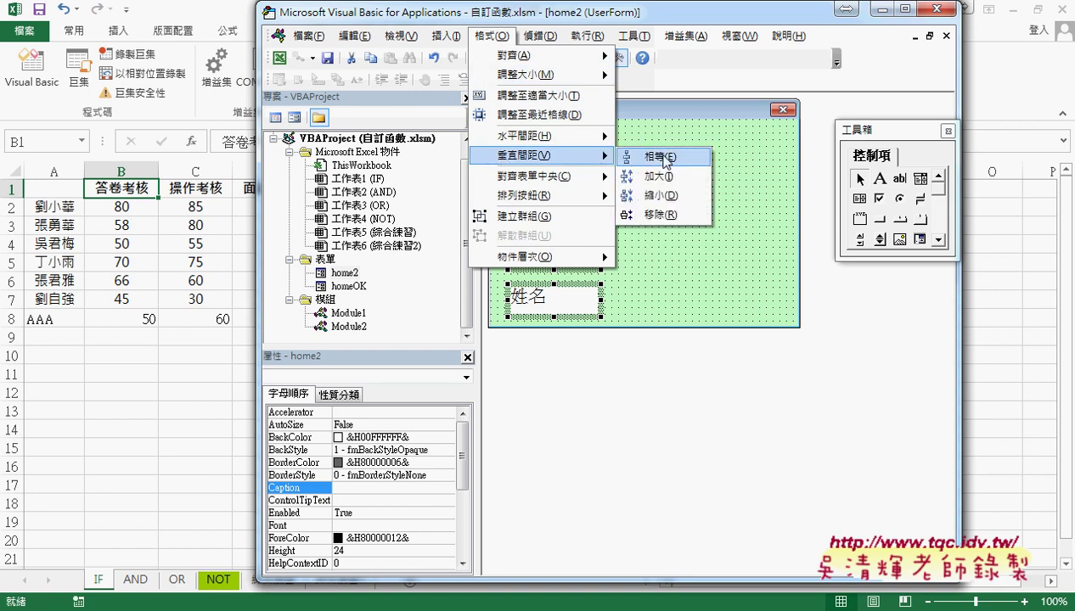
click(664, 158)
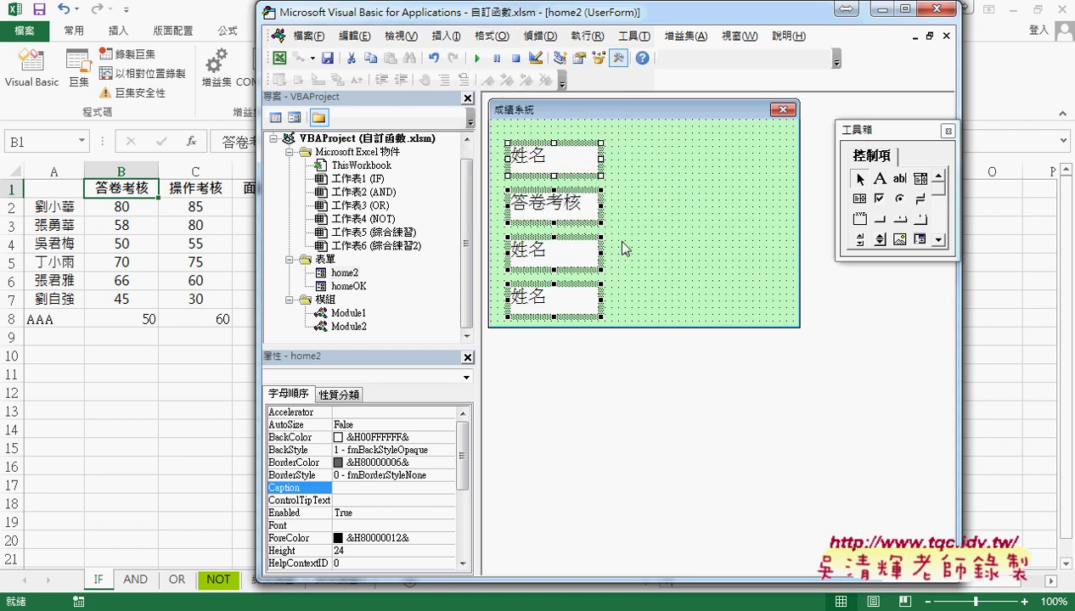
click(670, 255)
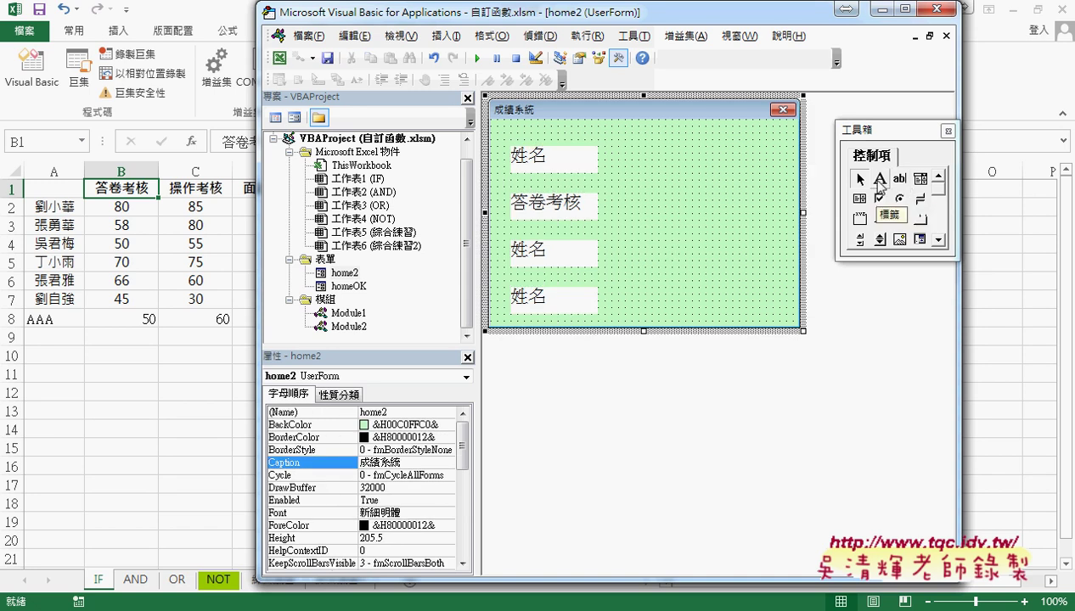
Step: Draw a text box beside the first label and copy it beside the others
click(900, 179)
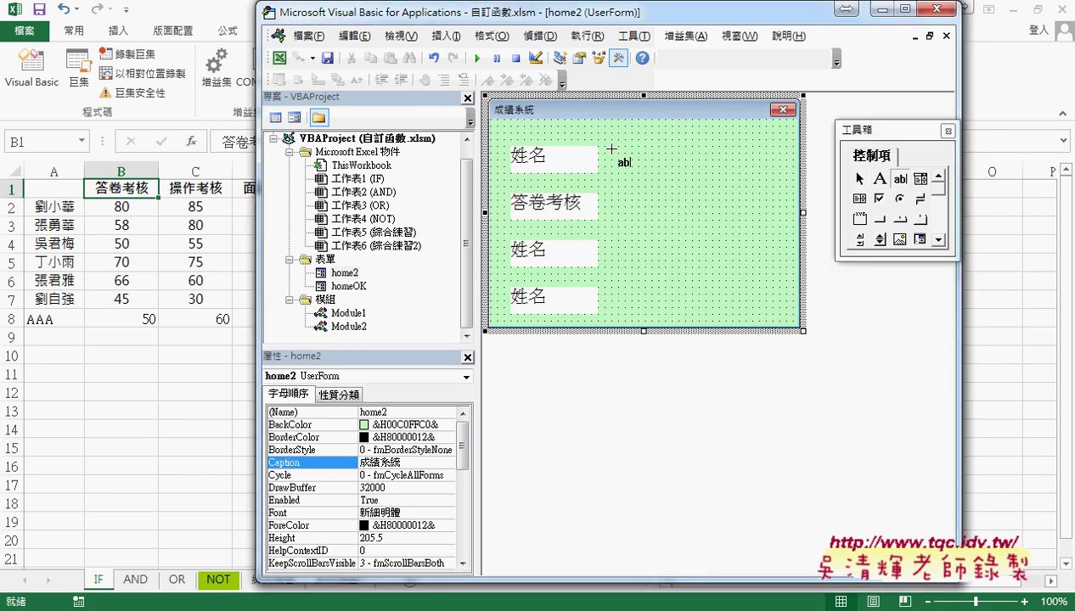
mouse_move(612, 148)
mouse_down()
mouse_move(721, 176)
mouse_move(677, 210)
mouse_up()
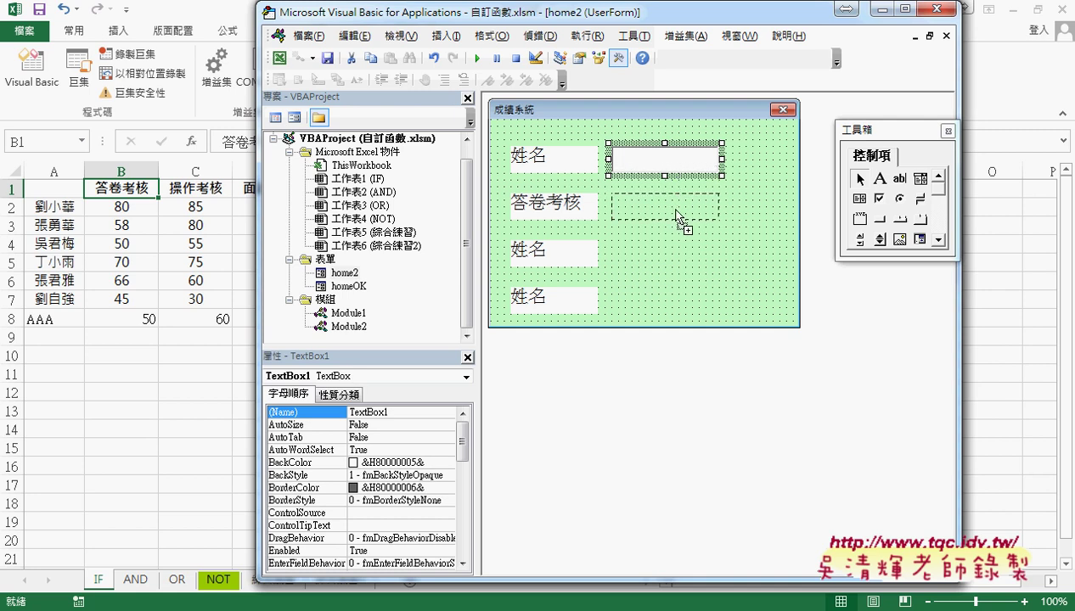
drag(677, 210, 684, 298)
click(758, 299)
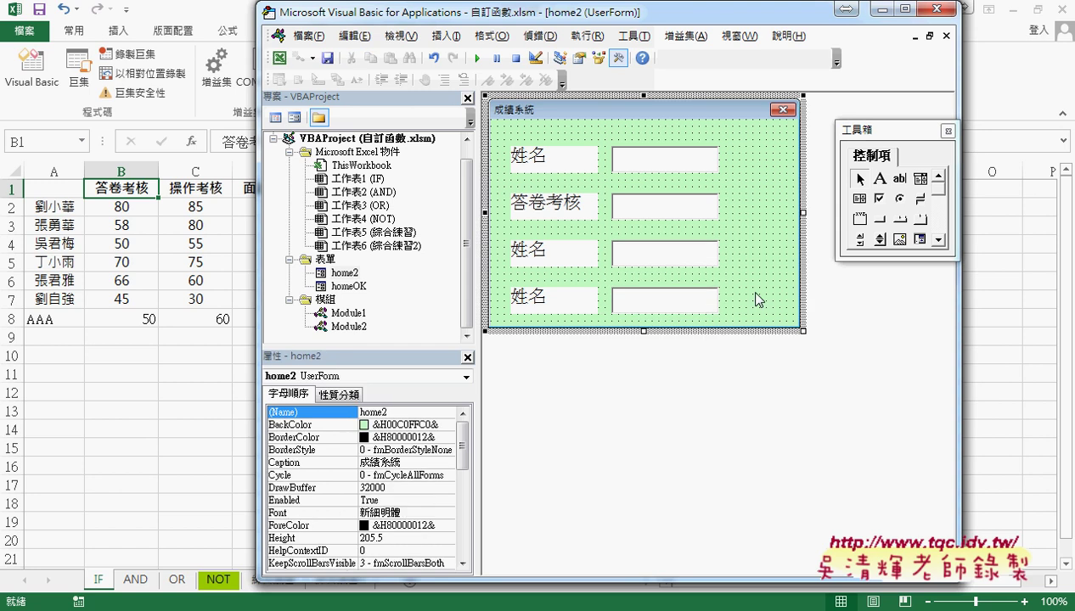
Step: Space the four text boxes equally apart vertically and widen the form slightly
drag(599, 129, 743, 319)
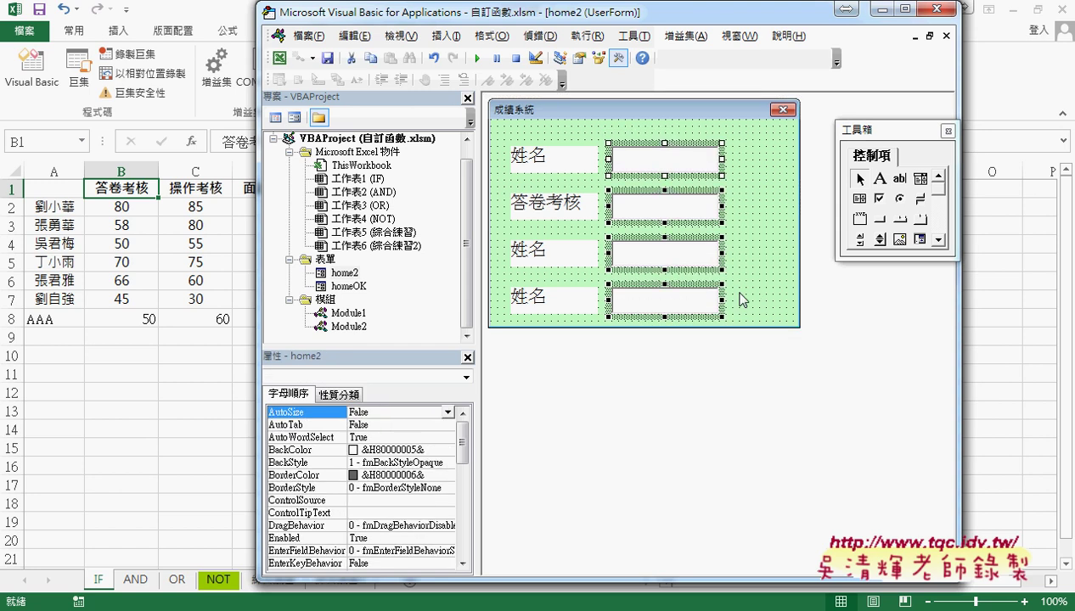
click(491, 36)
mouse_move(540, 52)
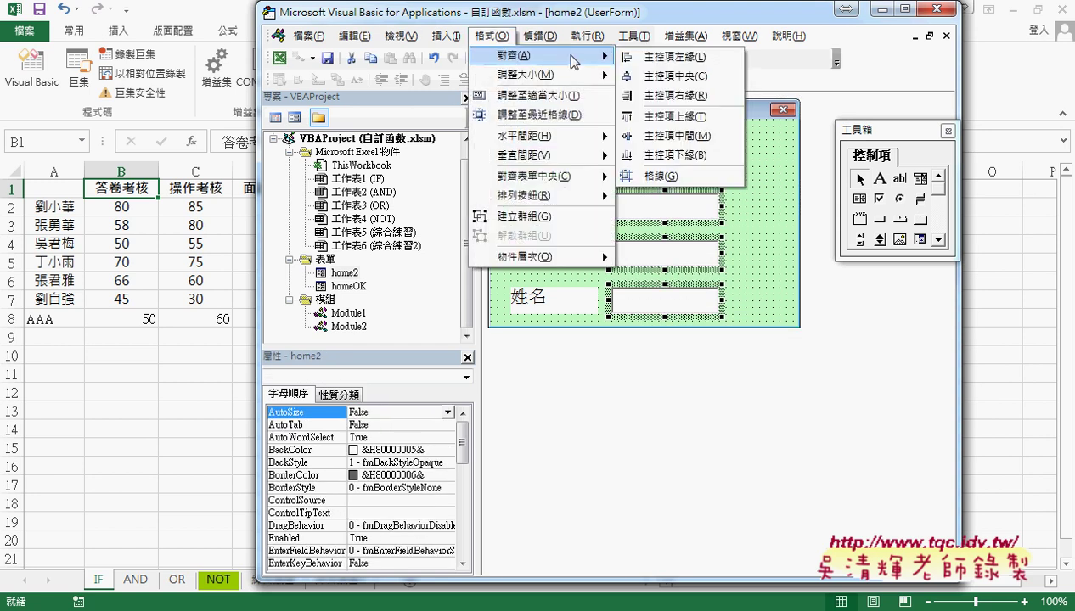
click(645, 52)
click(501, 35)
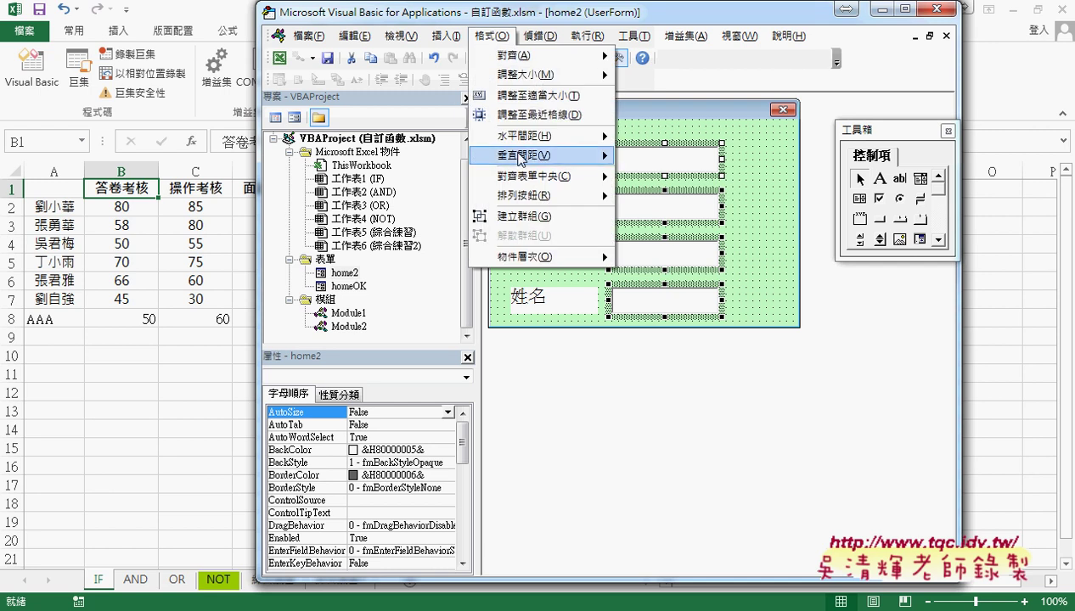
mouse_move(605, 161)
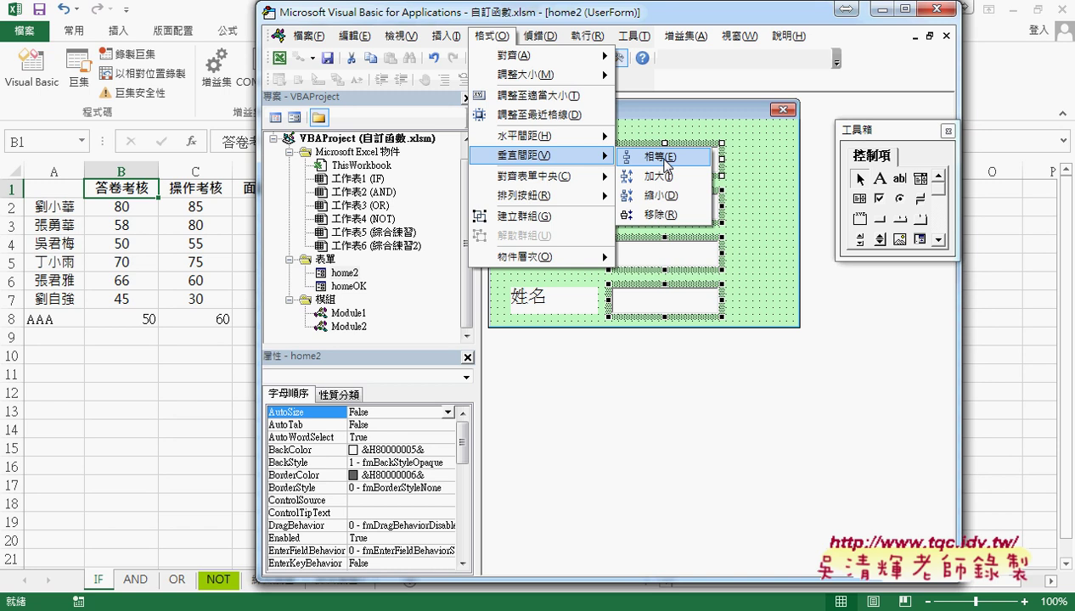
click(666, 157)
click(756, 204)
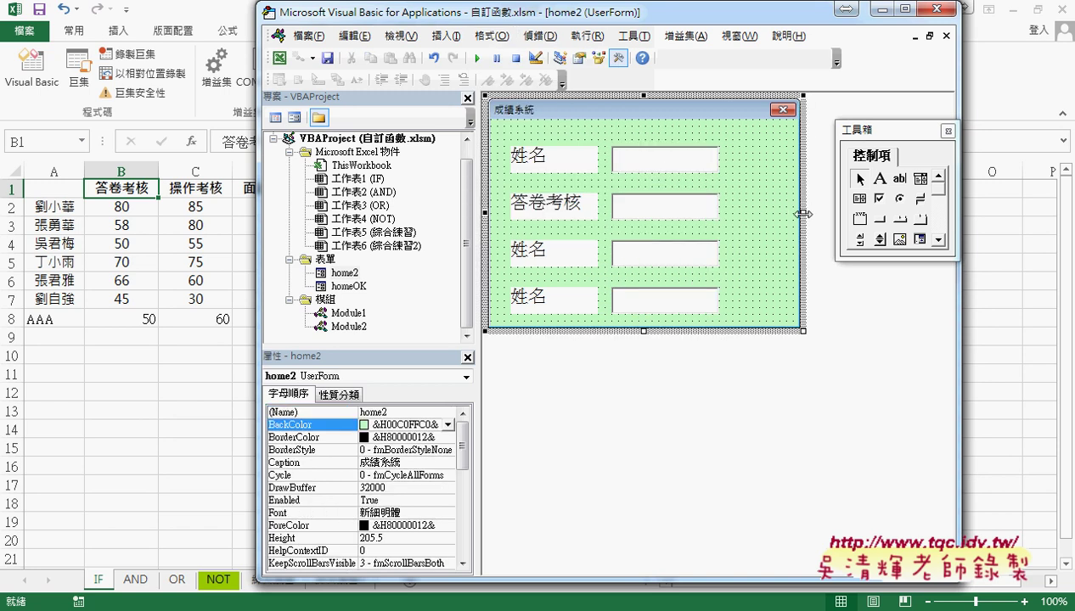
drag(802, 214, 828, 214)
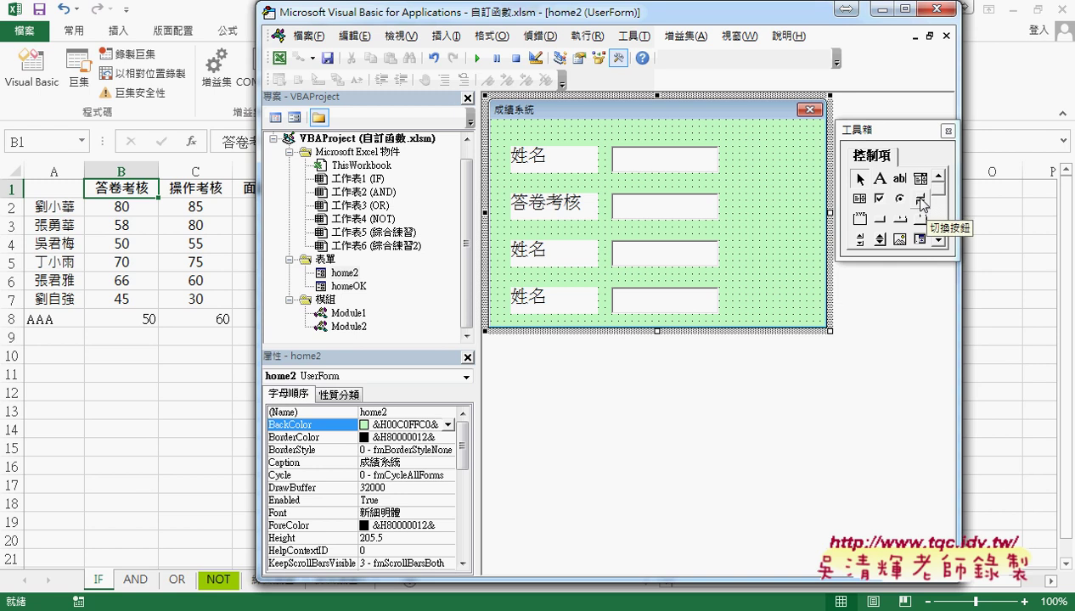
Step: Draw a command button right of the first text box and caption it 新增
click(879, 218)
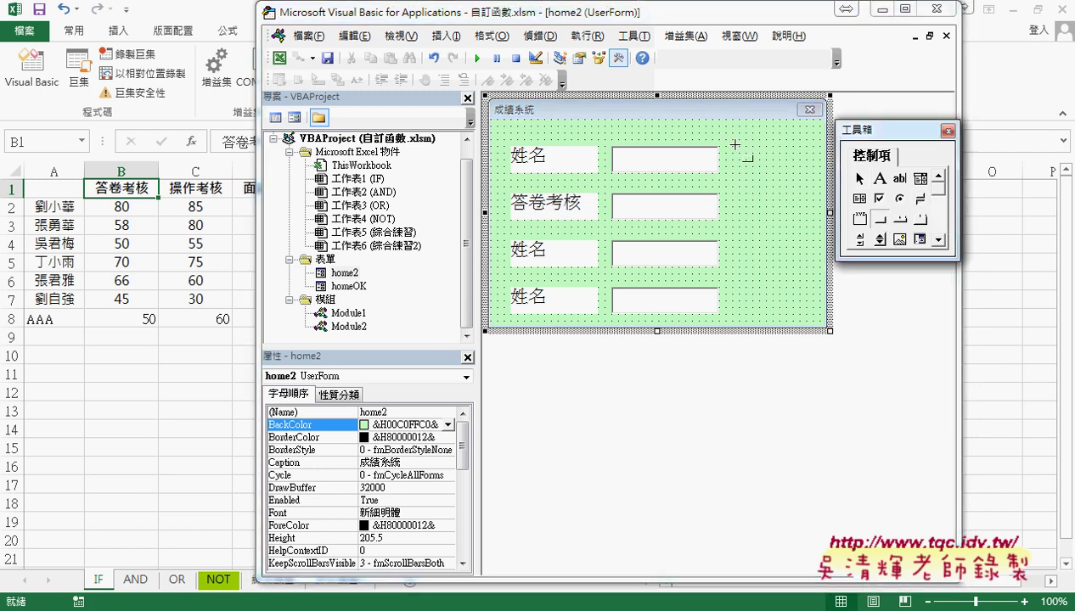
drag(734, 145, 814, 181)
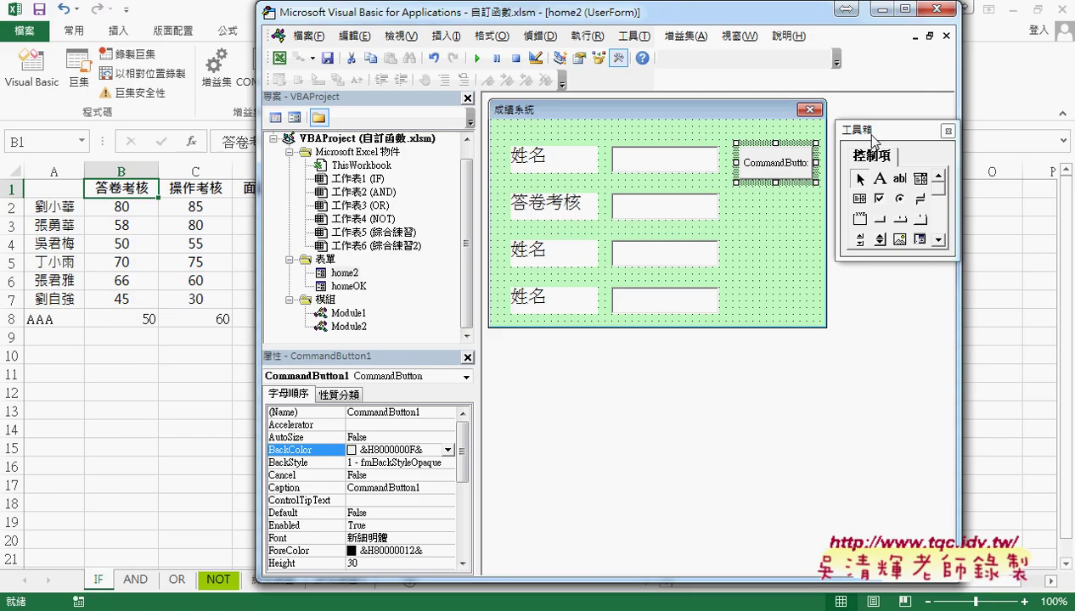
click(331, 488)
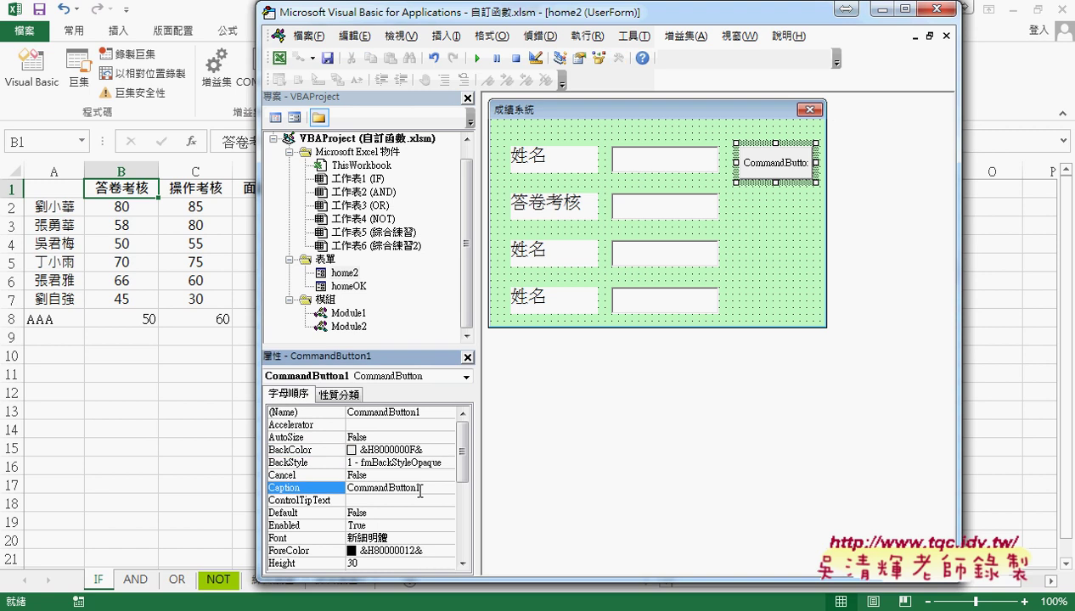
text(新)
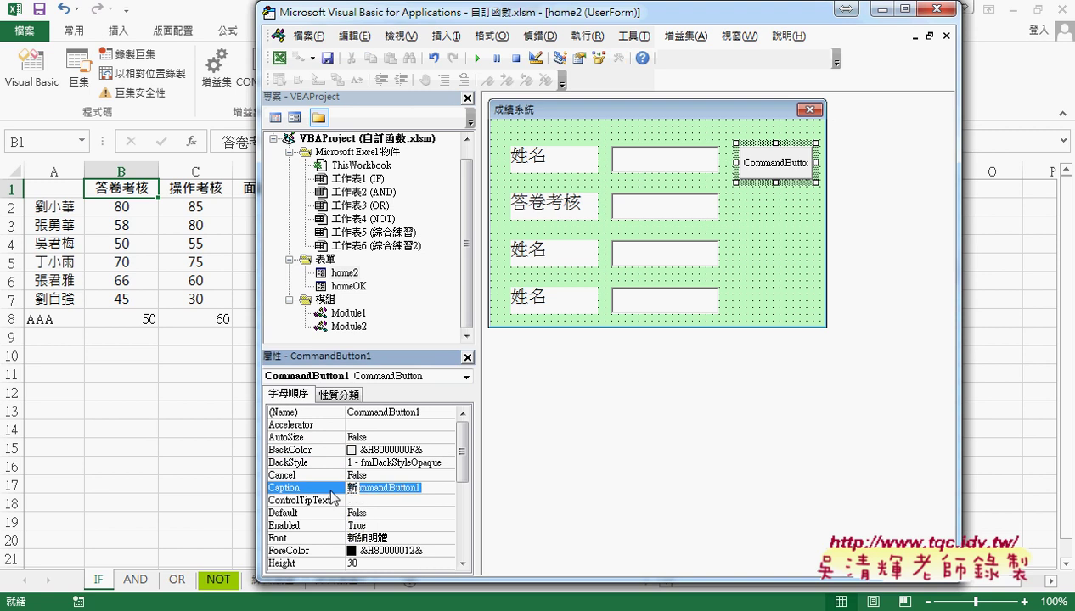
text(增)
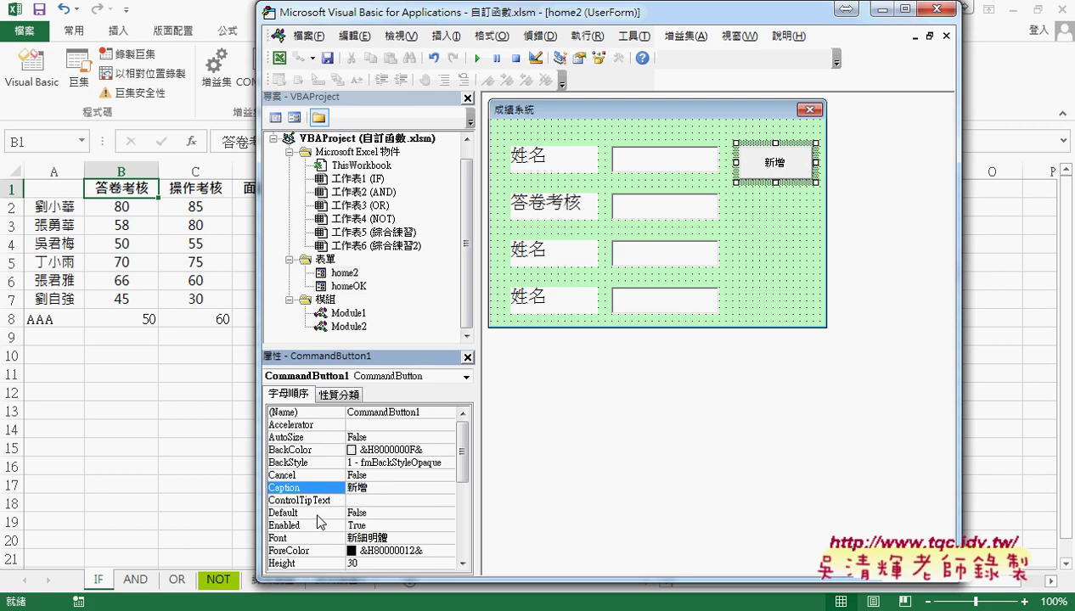
Step: Give the 新增 button a 16-point font and a peach background
click(402, 538)
click(448, 539)
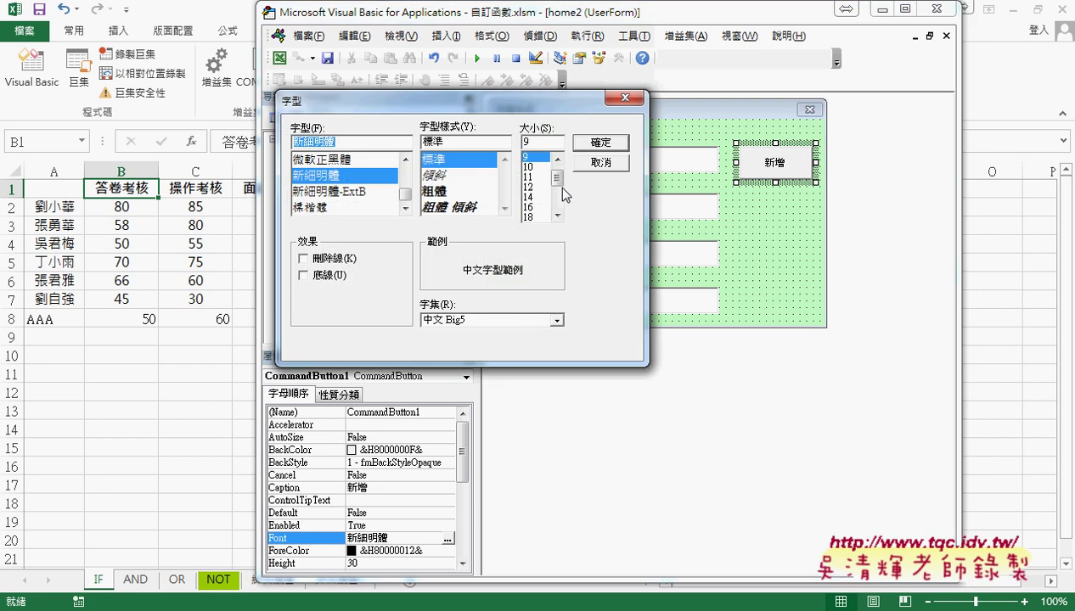
click(535, 207)
click(607, 149)
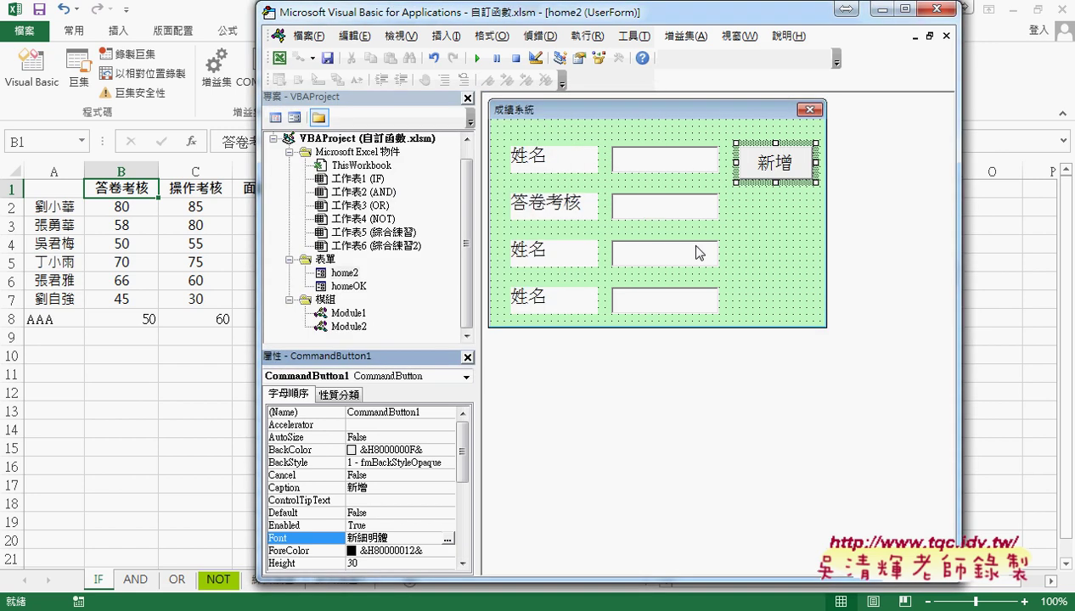
click(298, 449)
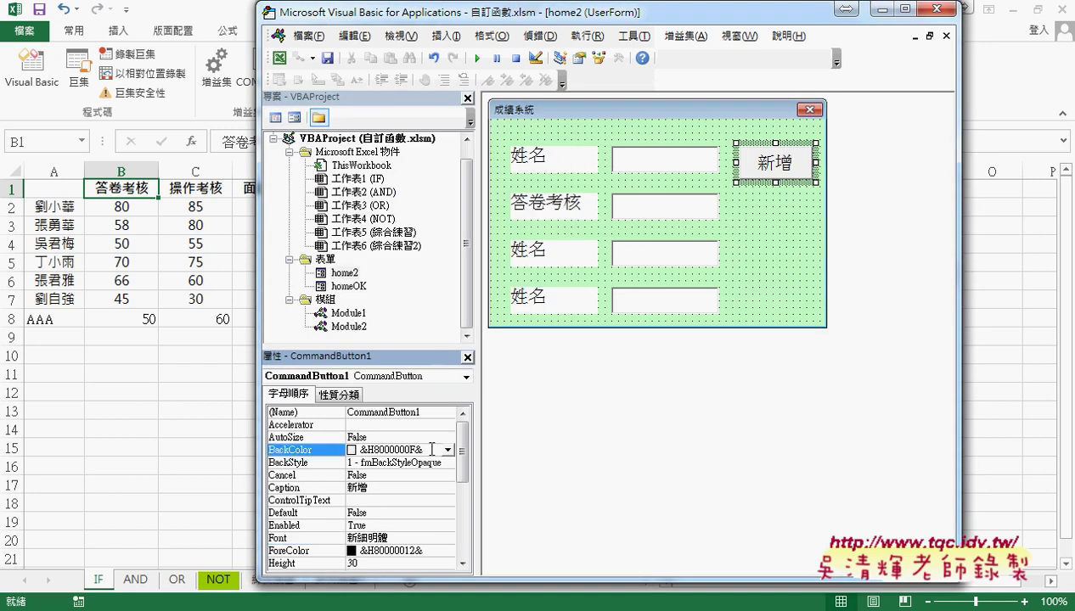
click(447, 449)
click(334, 468)
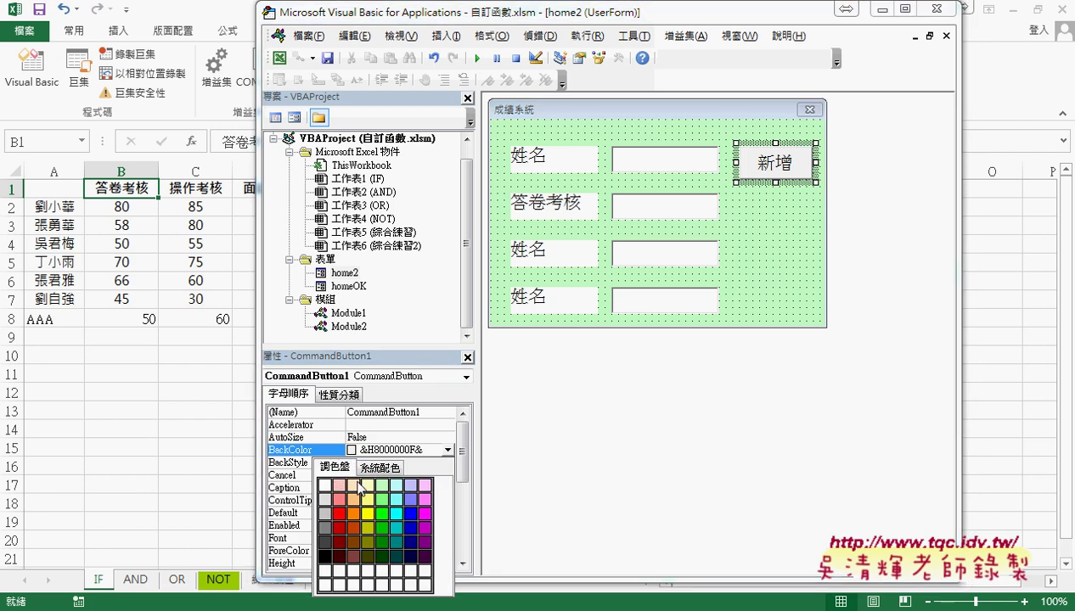
click(357, 486)
click(765, 273)
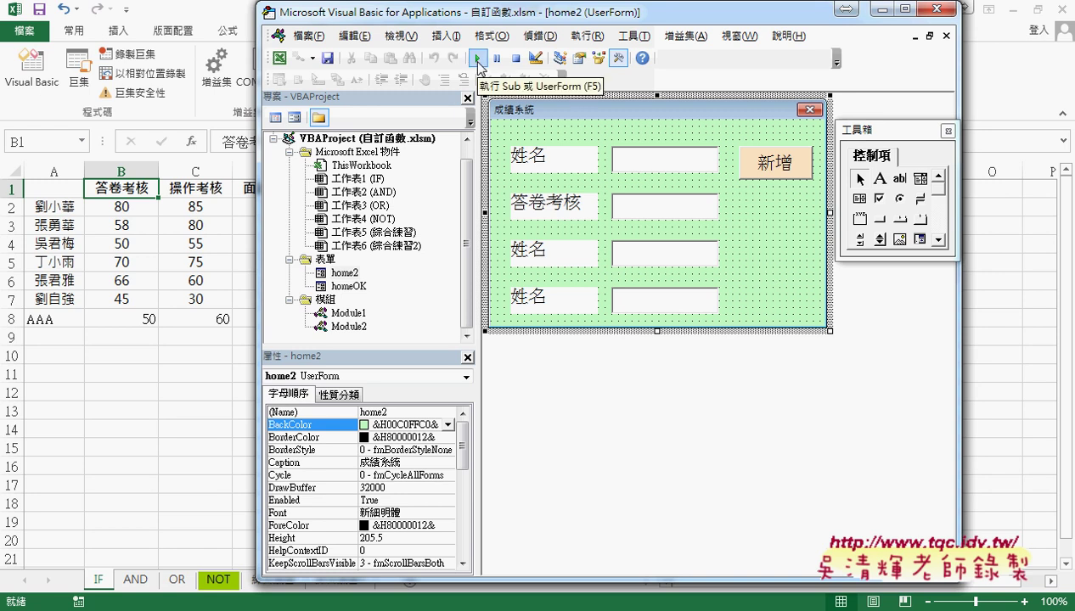
Step: Run the 成績系統 form from the editor twice, closing it each time
click(478, 65)
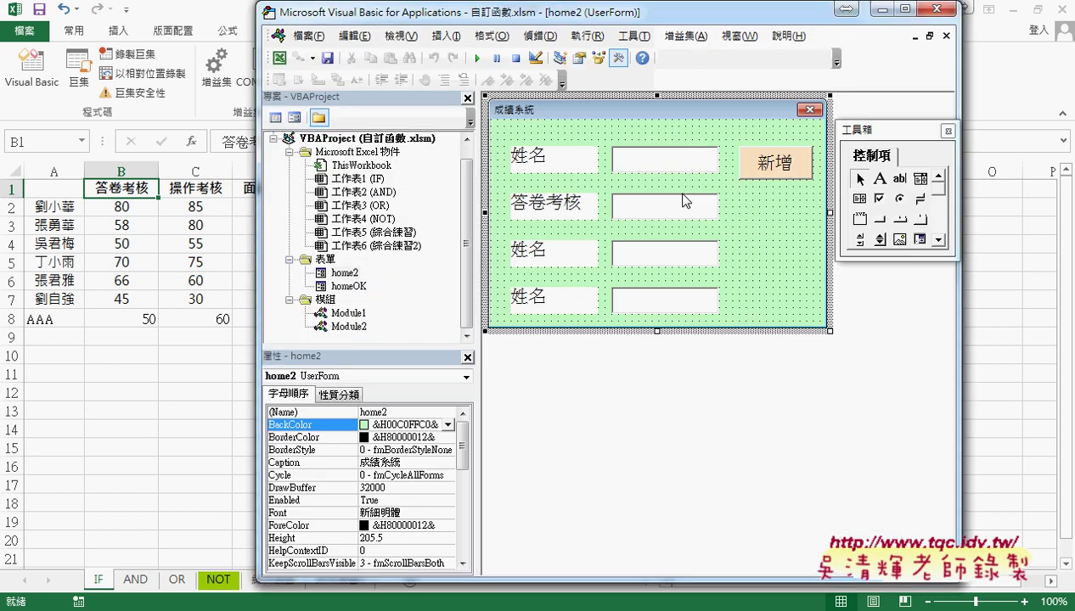
click(684, 195)
drag(366, 19, 360, 116)
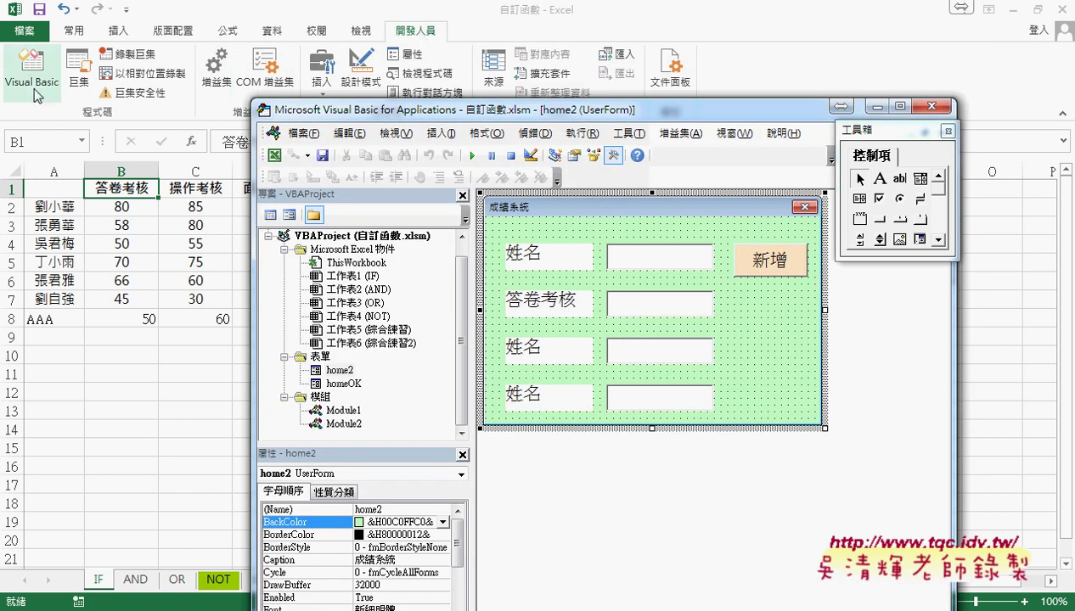
click(473, 156)
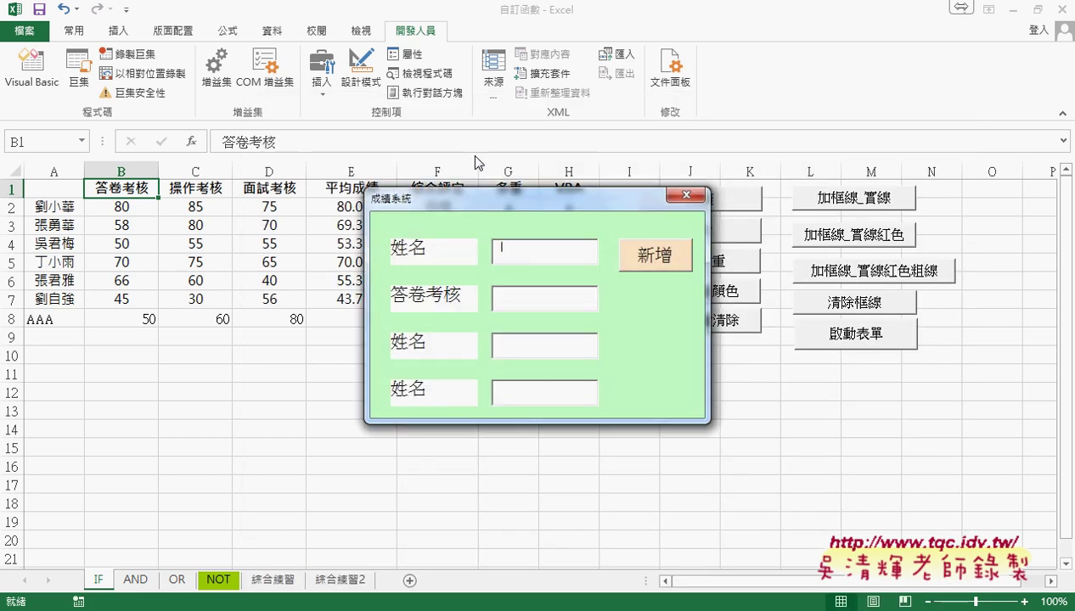
click(677, 198)
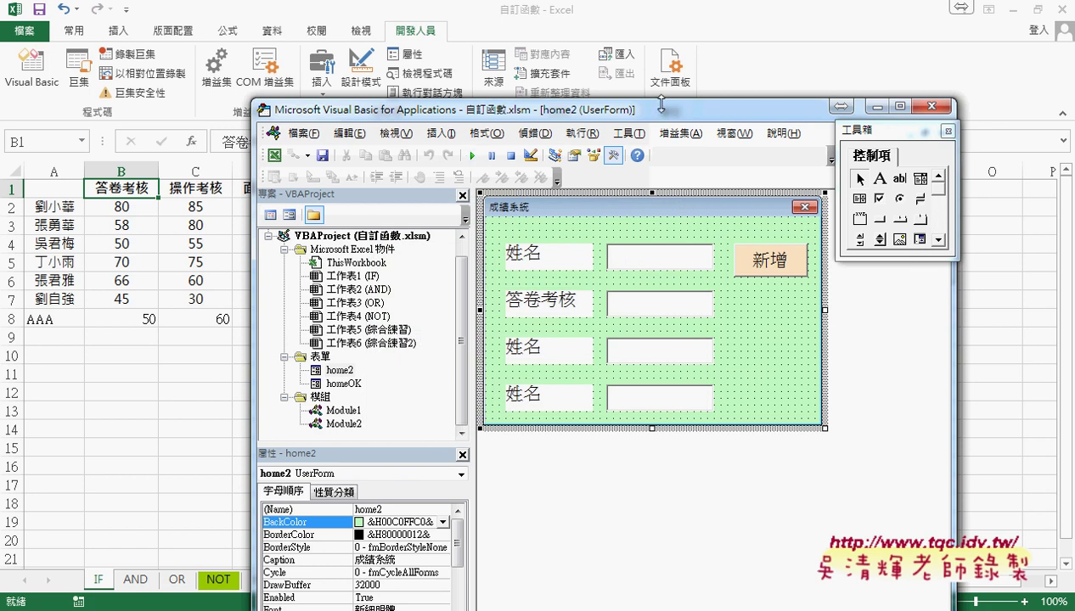
Step: Launch the form with the sheet's 啟動表單 button, then close it
mouse_move(745, 110)
mouse_down()
mouse_move(567, 244)
mouse_move(438, 286)
mouse_up()
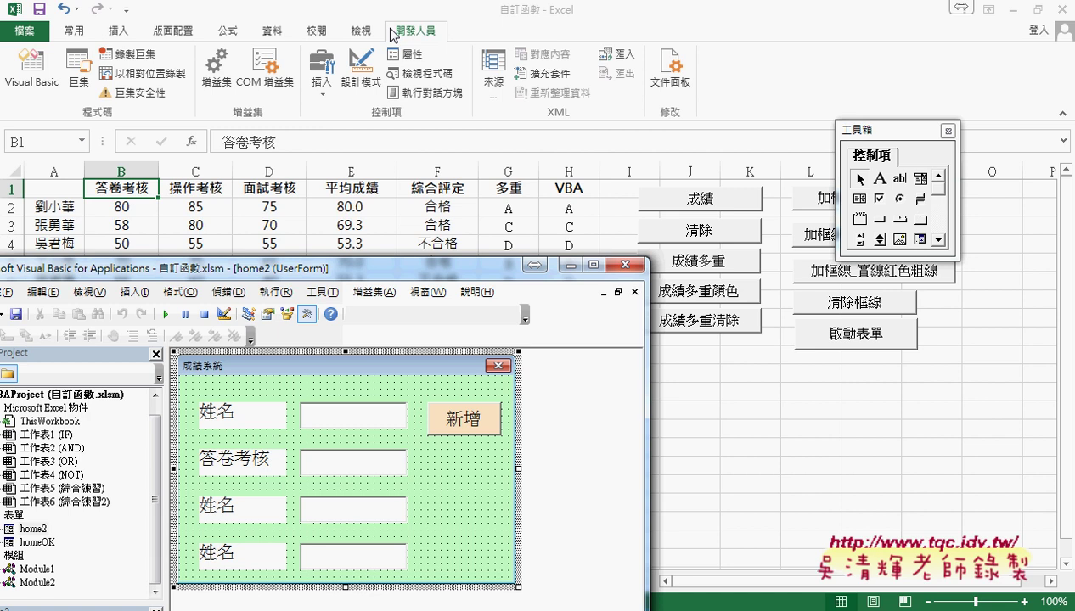
click(854, 338)
click(870, 338)
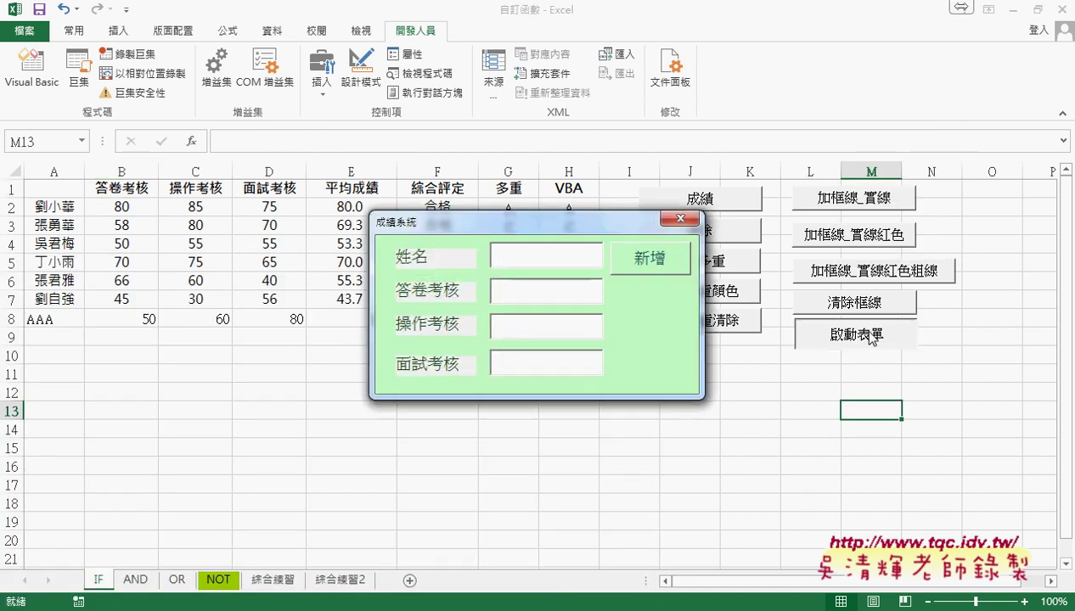
click(687, 220)
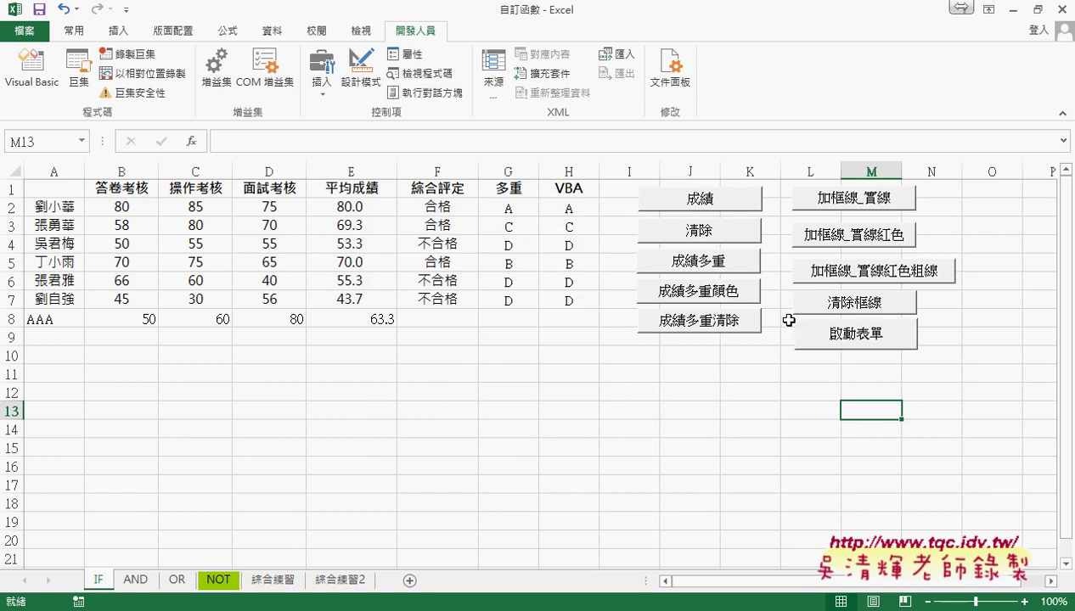
Step: Open Module1's 啟動表單 macro code in the Visual Basic editor
click(32, 70)
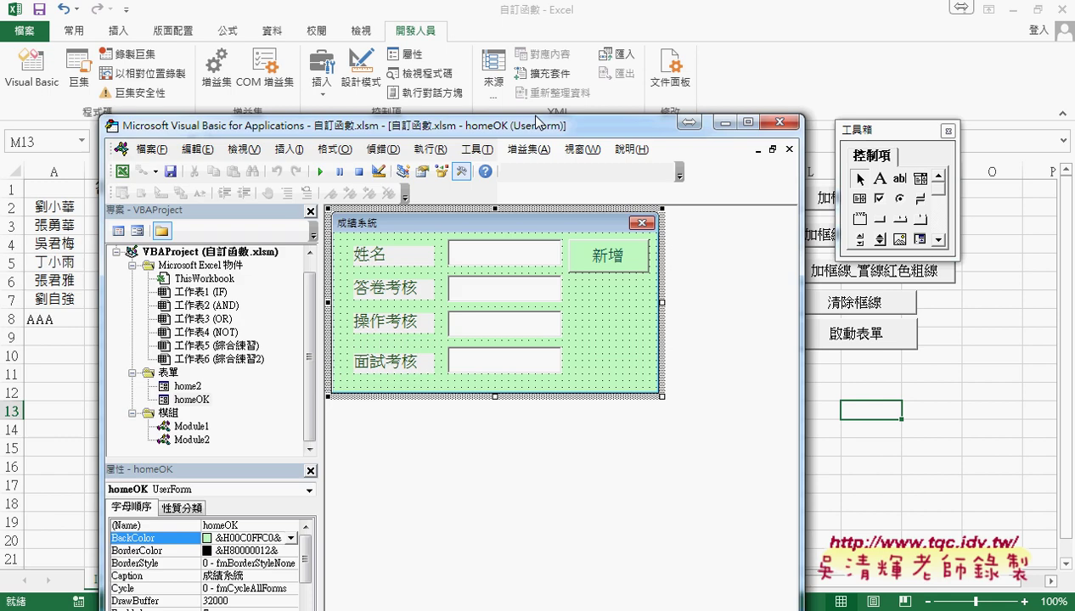
drag(537, 121, 630, 46)
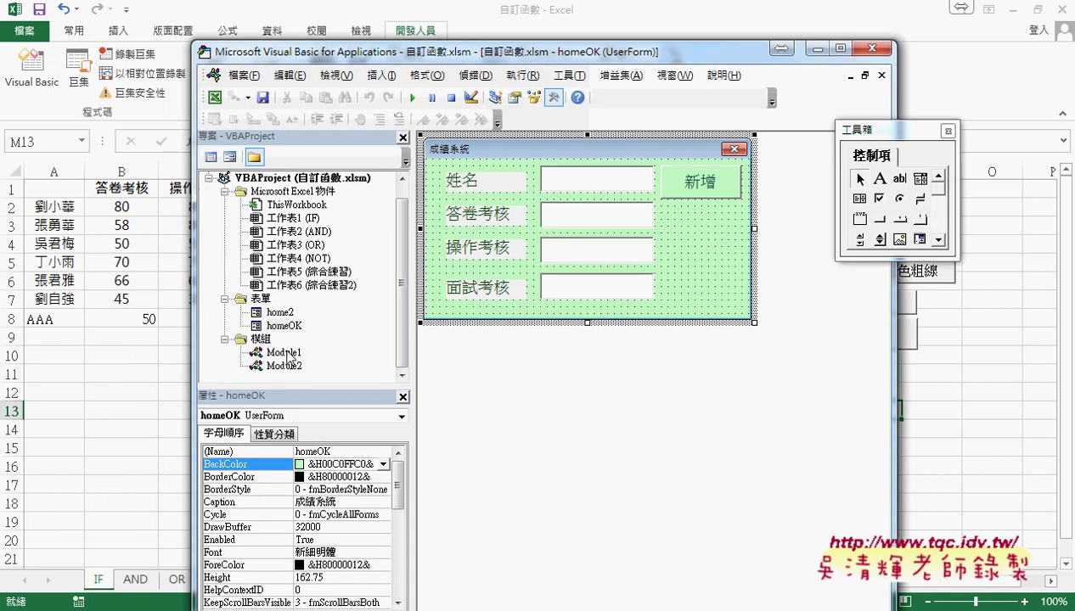
double_click(285, 352)
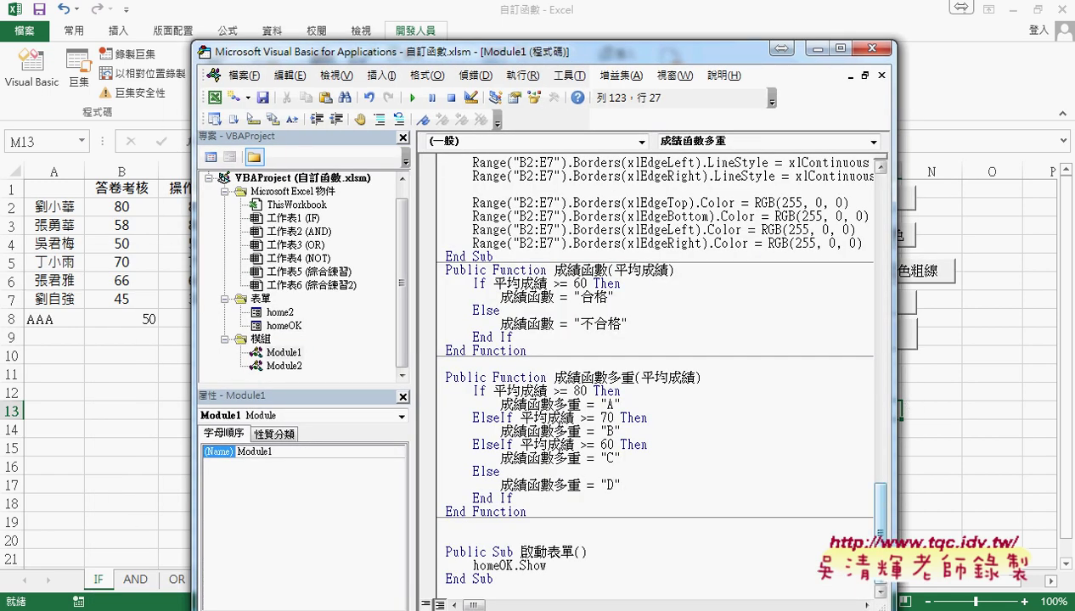
drag(493, 553, 507, 553)
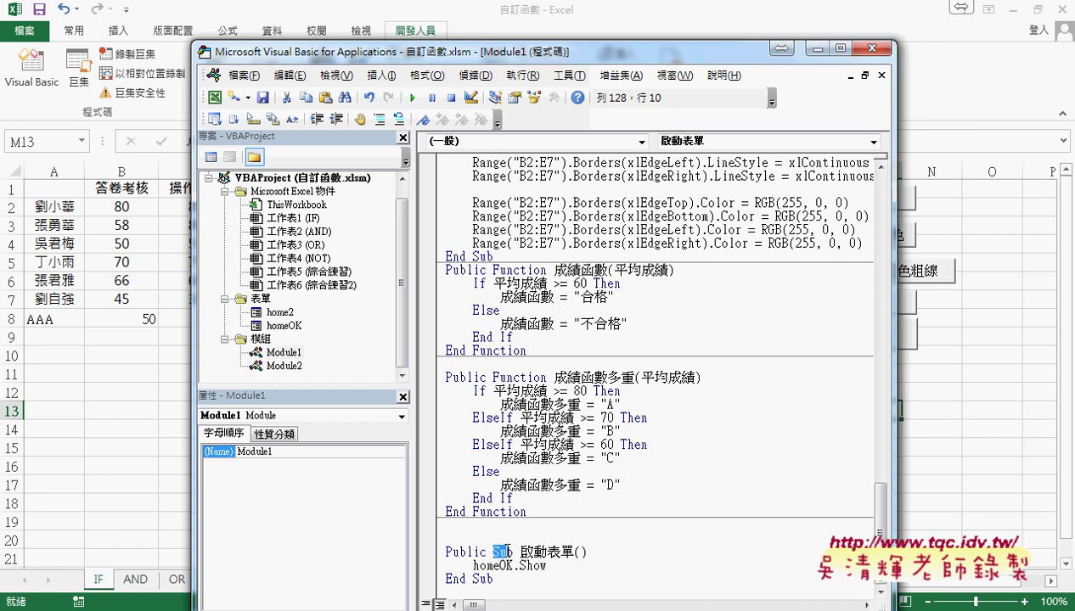
click(381, 75)
click(488, 96)
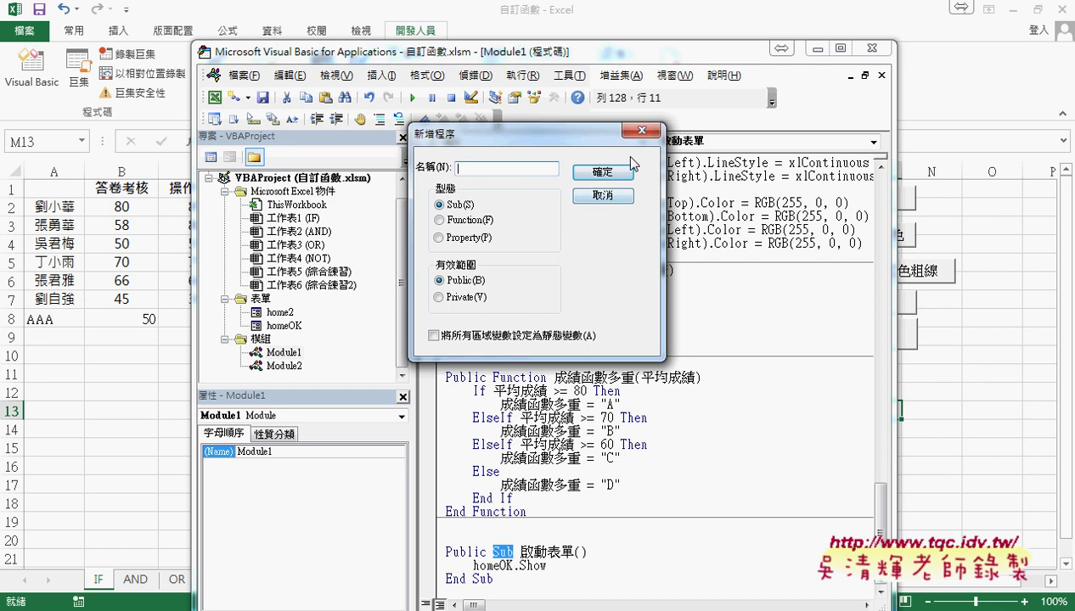
click(643, 130)
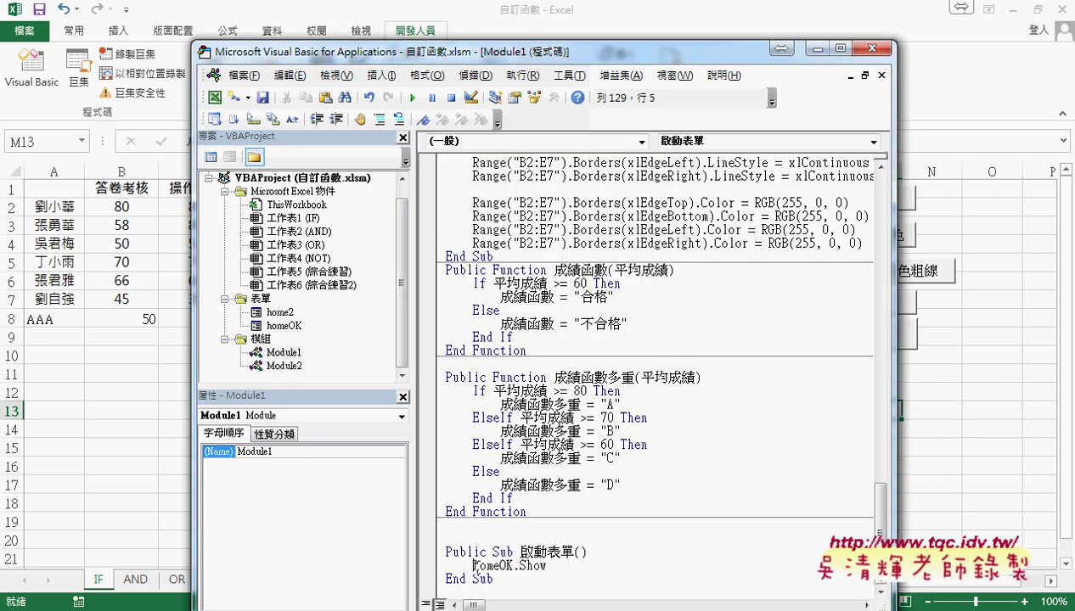
Step: Replace homeOK.Show with home2.Show in 啟動表單 and close the VBA editor
drag(473, 565, 566, 565)
key(Delete)
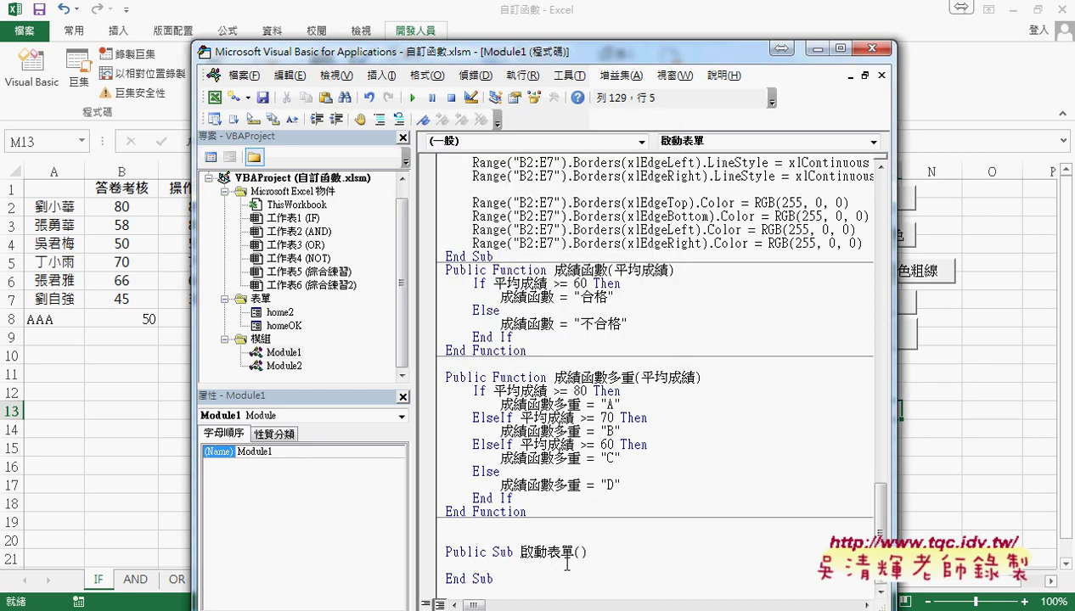
text(ho)
key(Escape)
text(me2.)
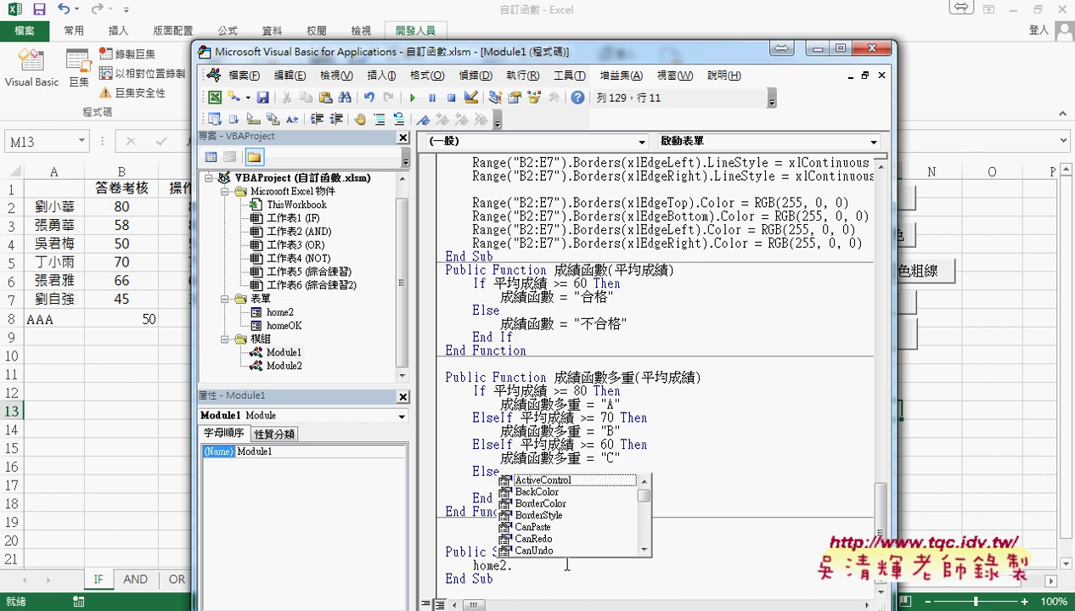
text(s)
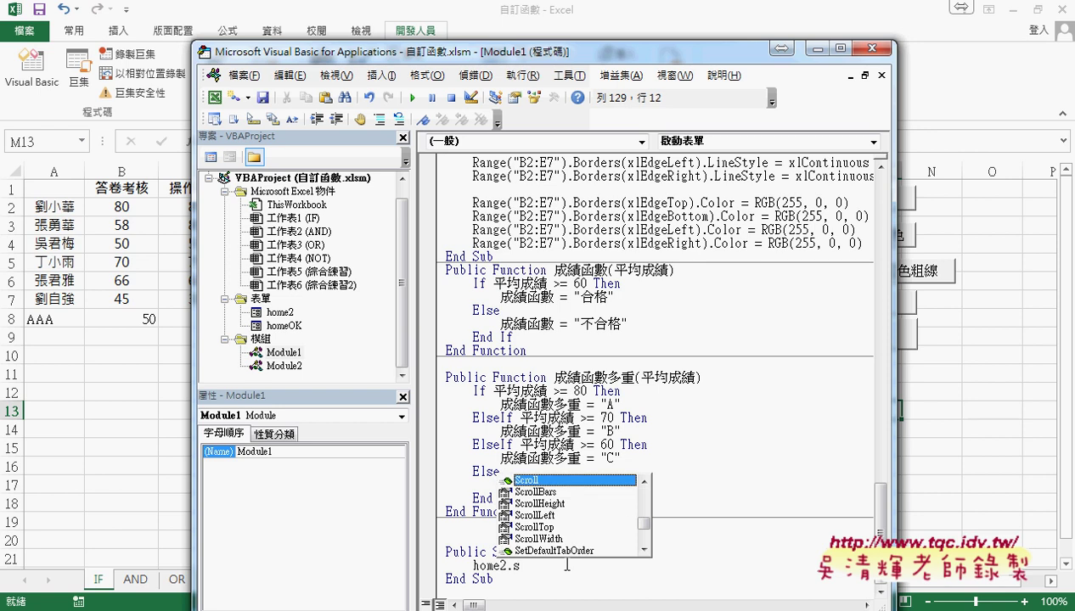
text(how)
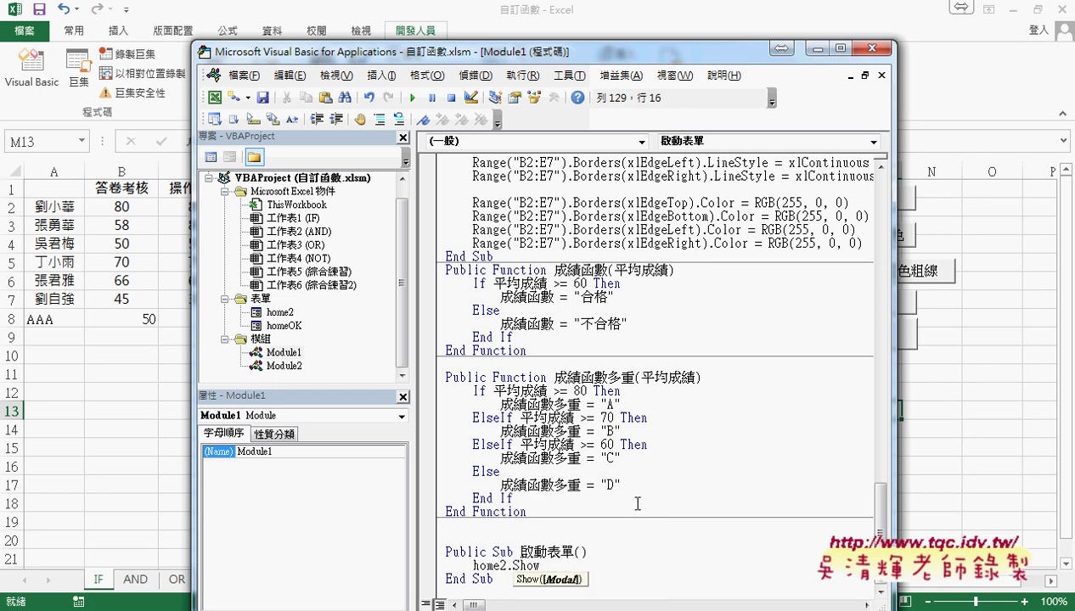
click(878, 49)
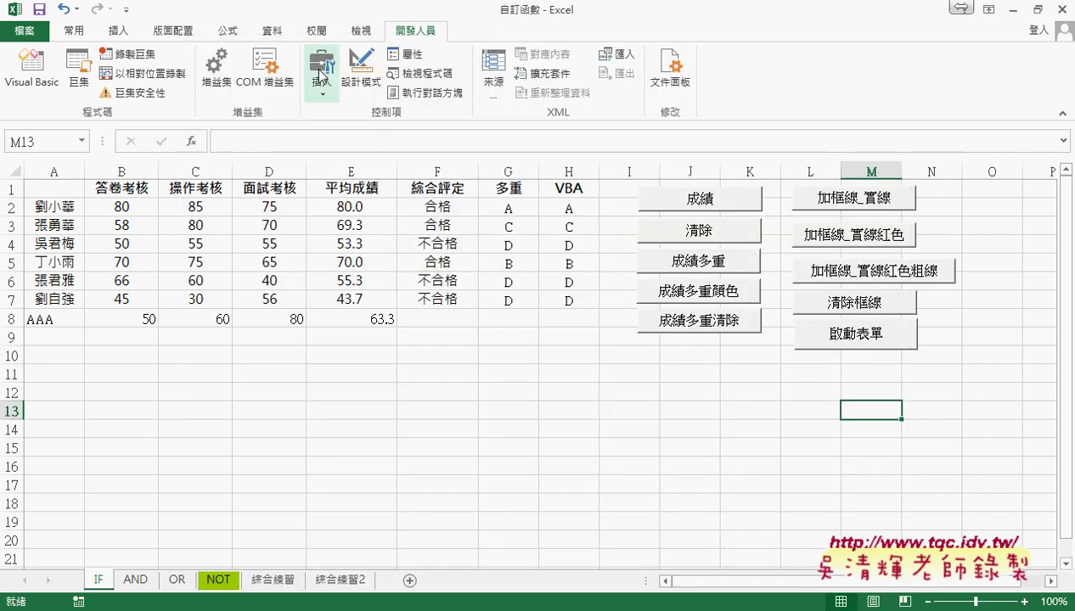
Step: Test 啟動表單 opens the 新增 form, close it, then view File info from sheet 綜合練習2
click(855, 335)
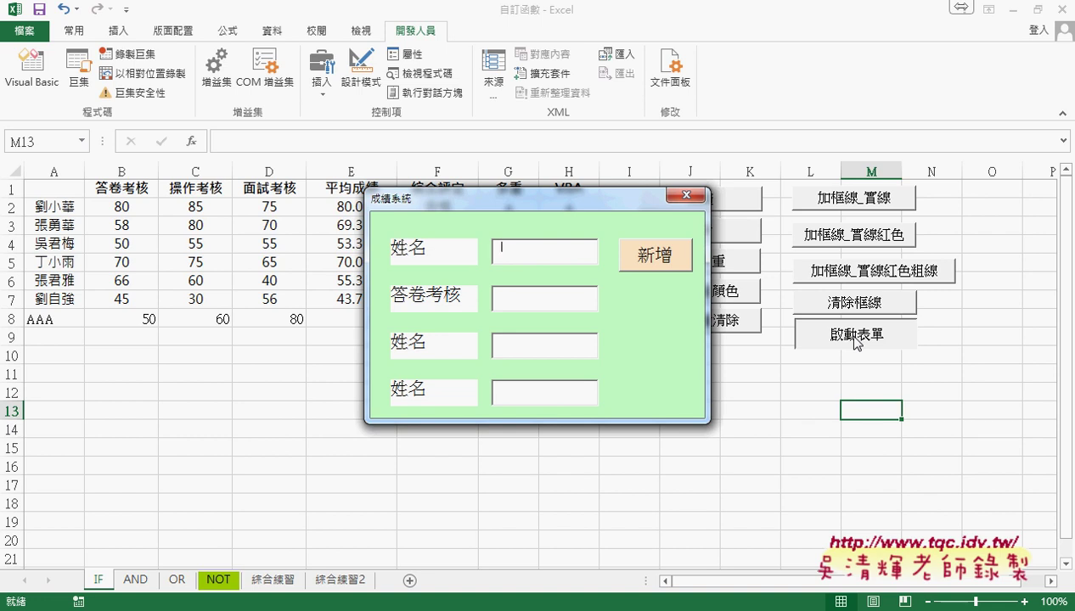
click(688, 197)
key(super+d)
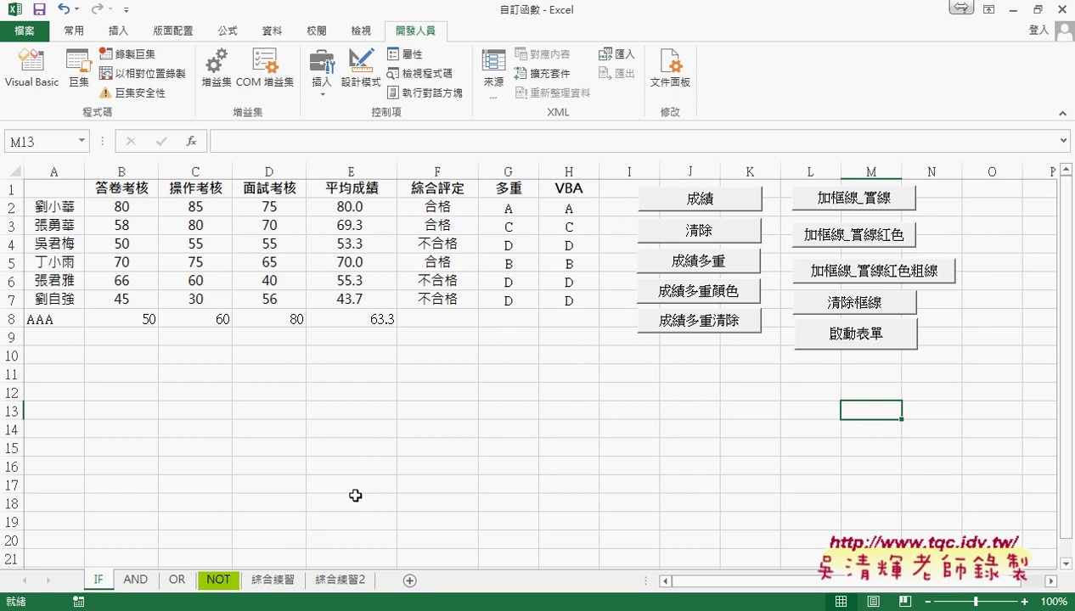
click(276, 581)
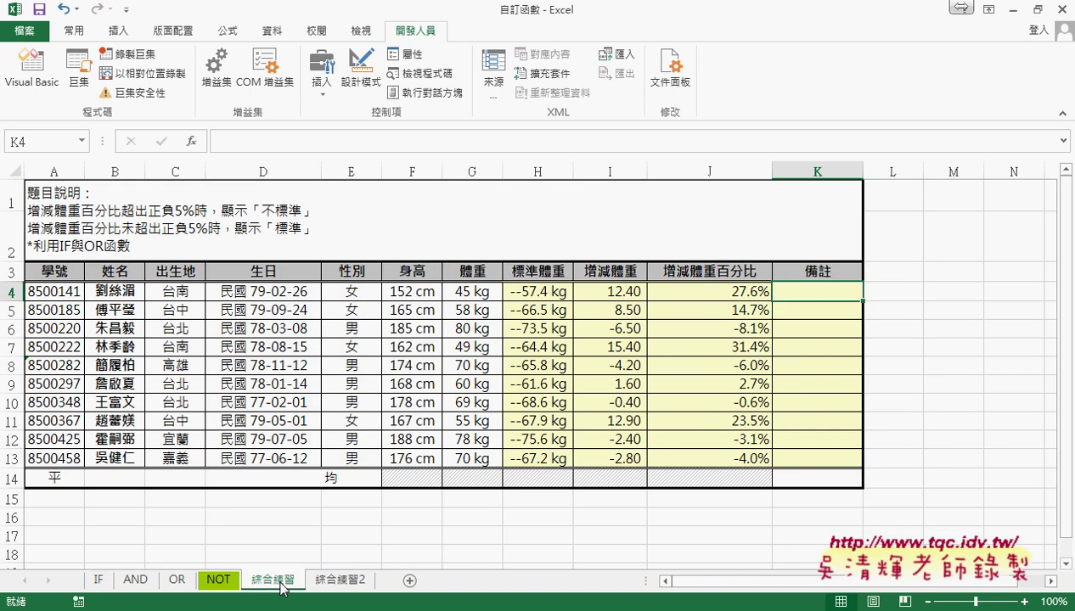
click(341, 580)
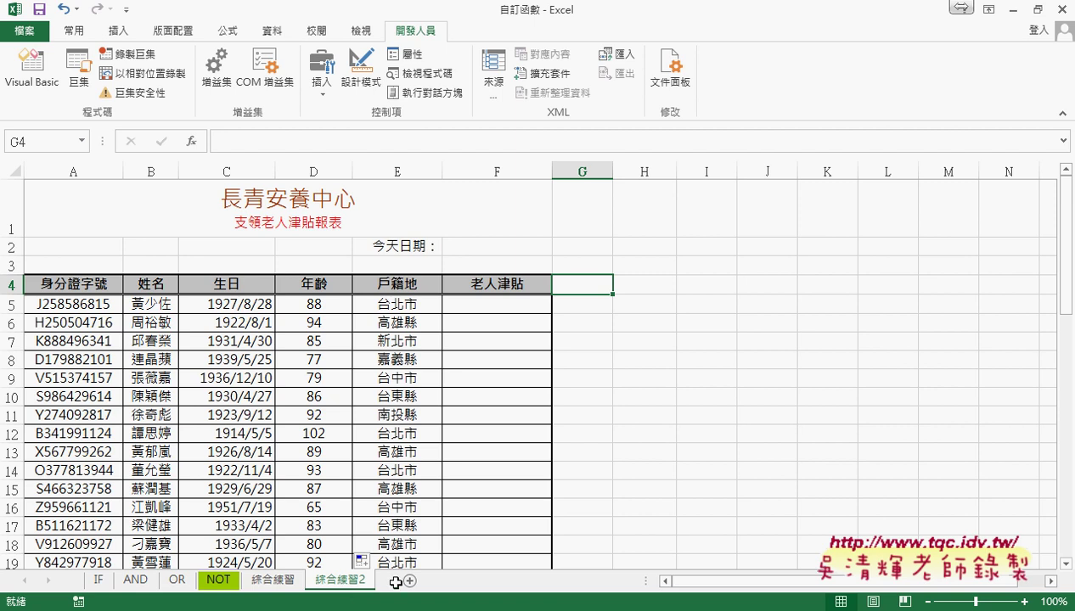
click(30, 32)
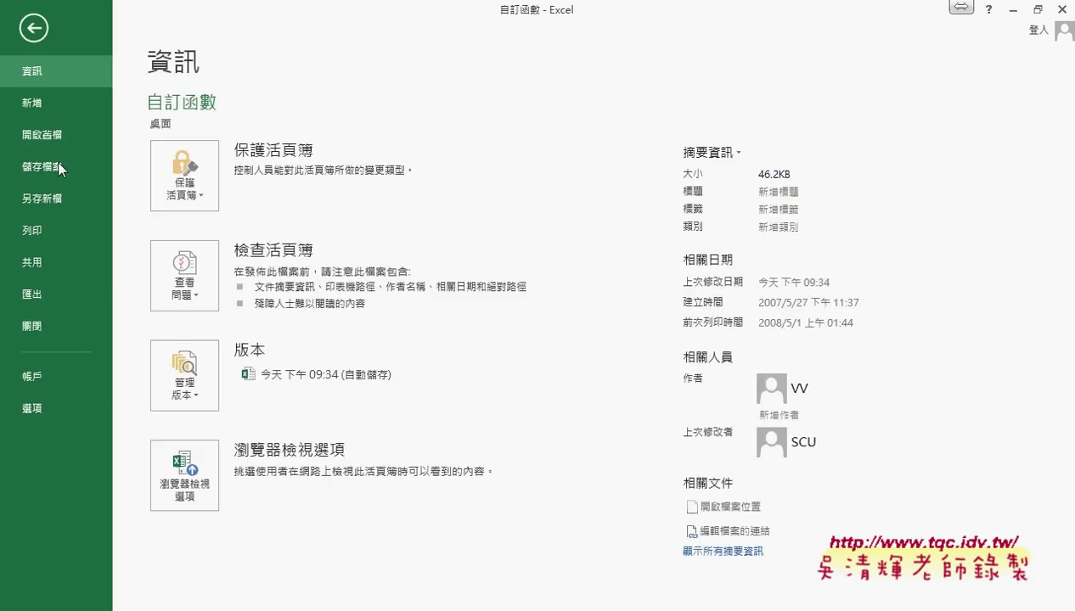
Step: Save 自訂函數 as macro-enabled into KINGSTON (F:) > (_上課資料_)_105 > 105_EXCEL VBA
click(48, 198)
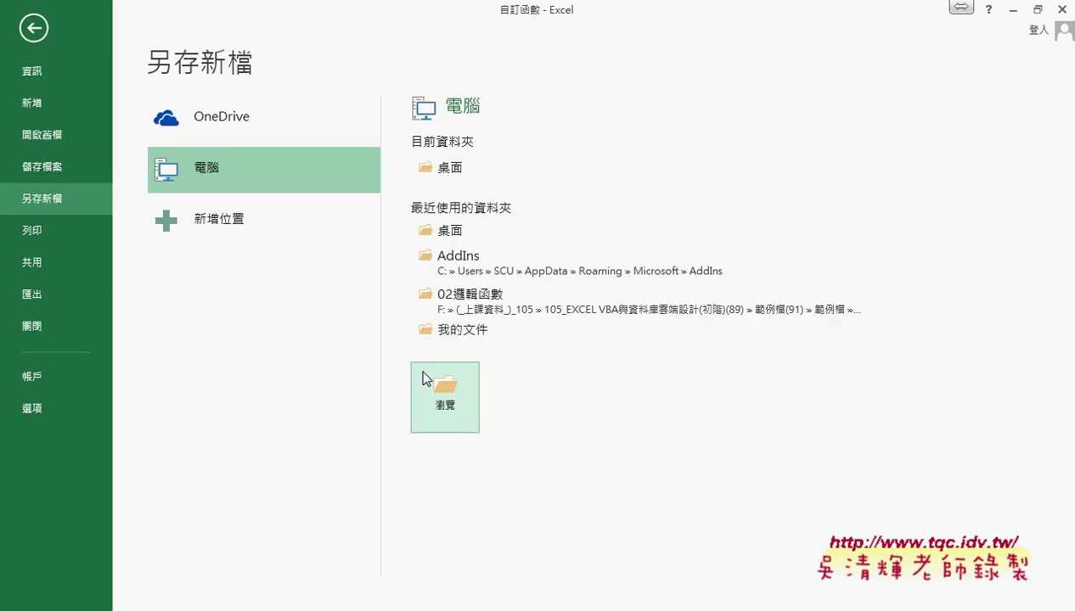
click(437, 392)
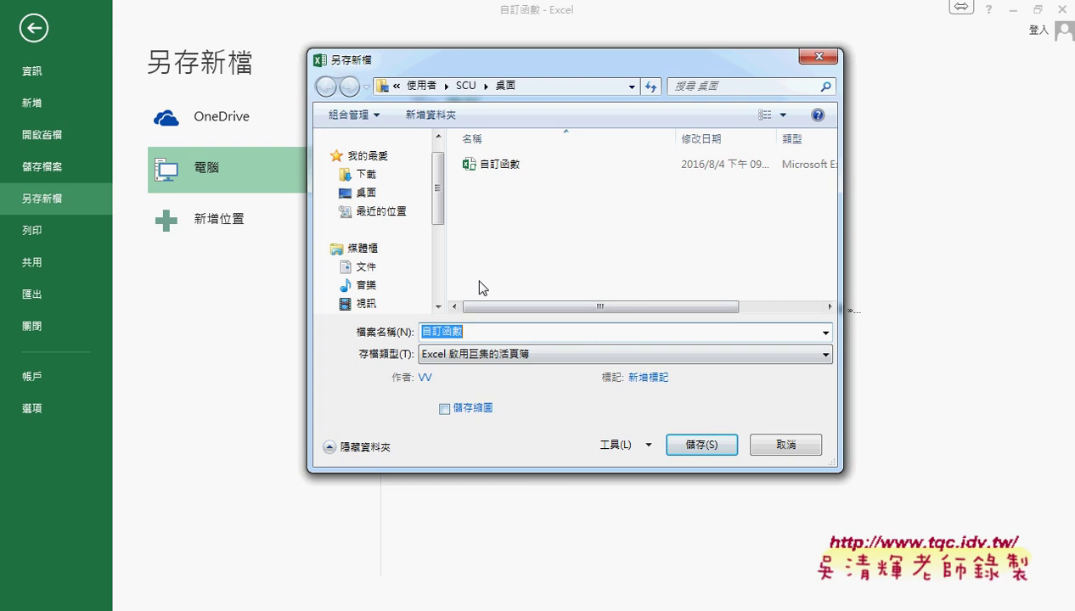
click(380, 194)
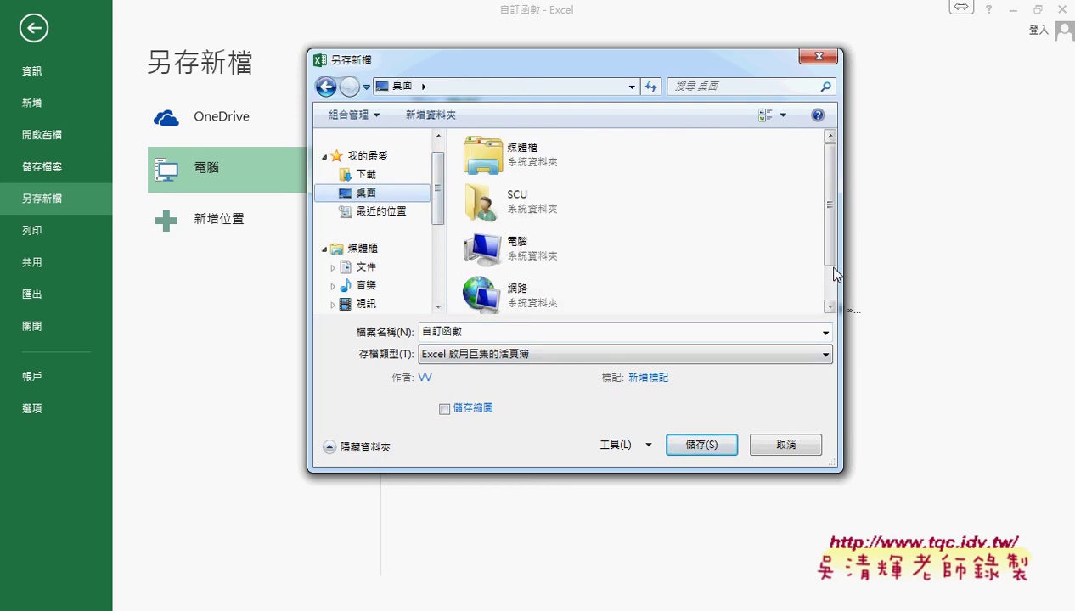
click(834, 281)
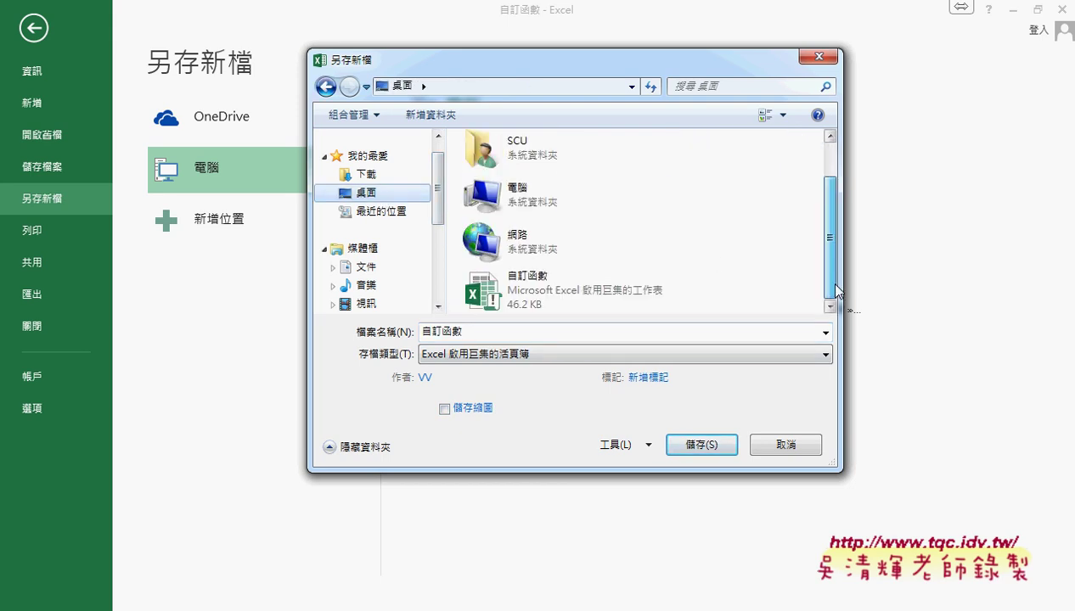
scroll(836, 290, up, 1)
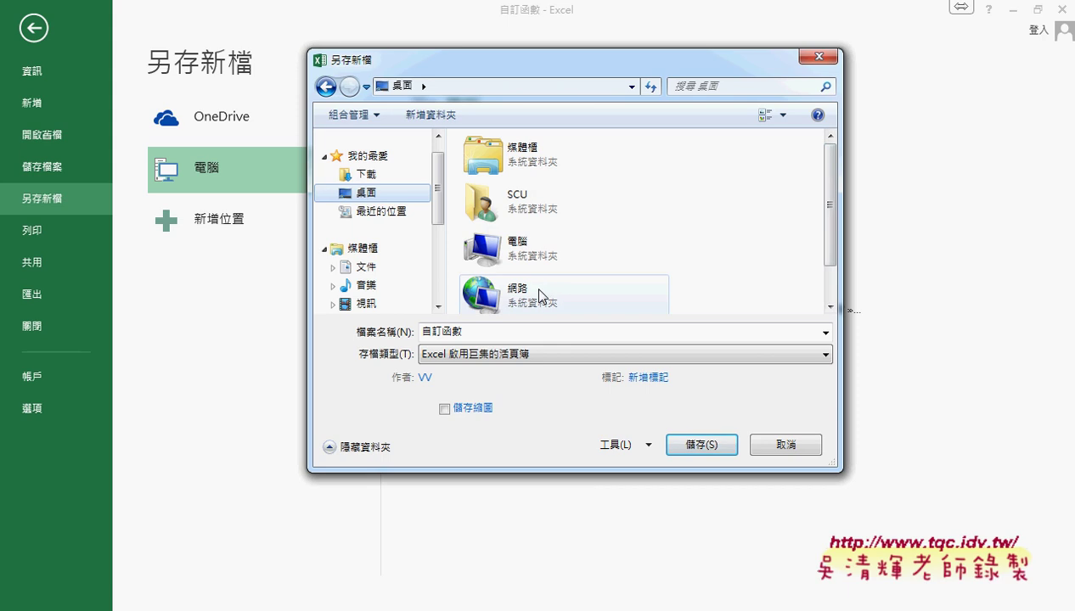
double_click(554, 243)
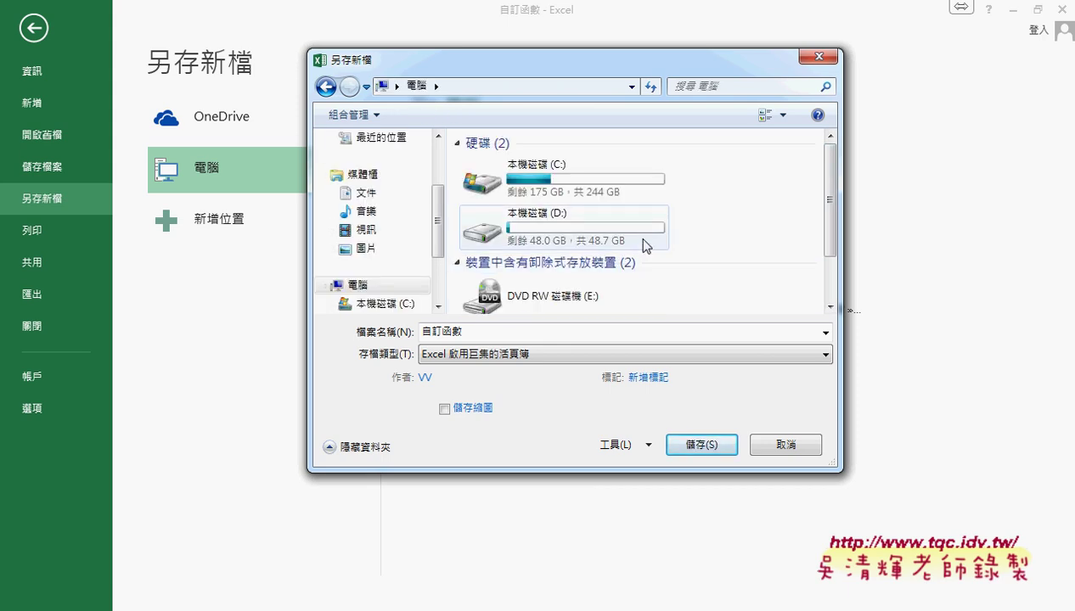
drag(827, 233, 826, 279)
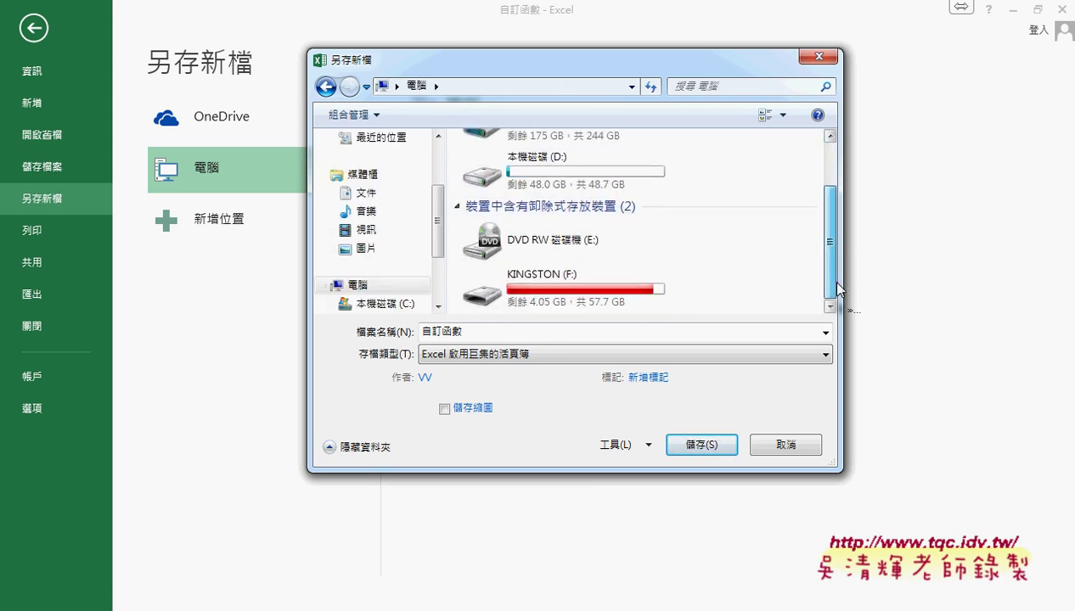
double_click(681, 295)
click(580, 172)
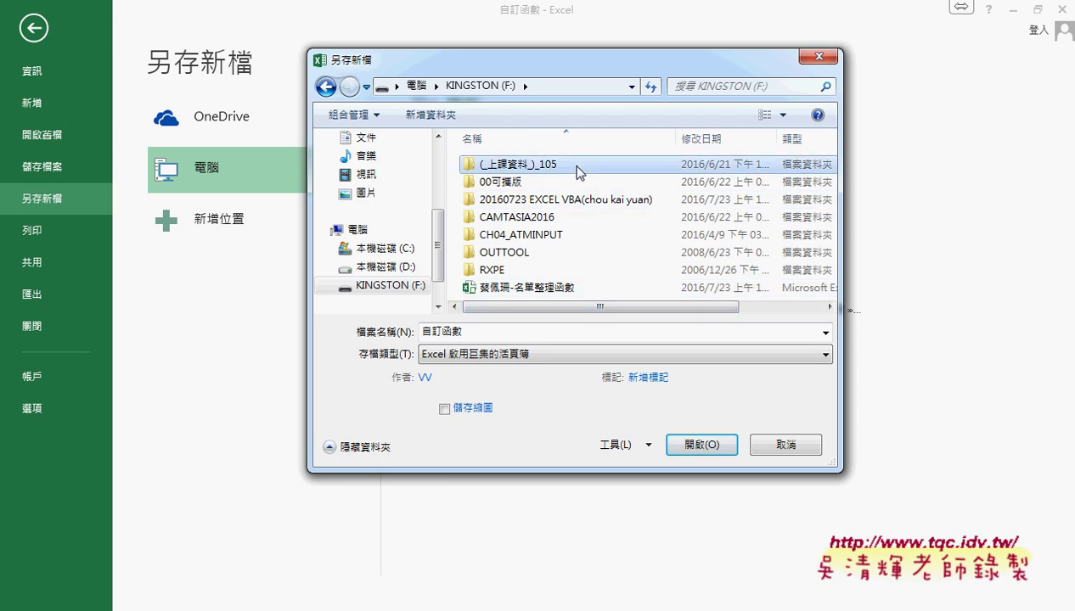
double_click(580, 173)
double_click(591, 252)
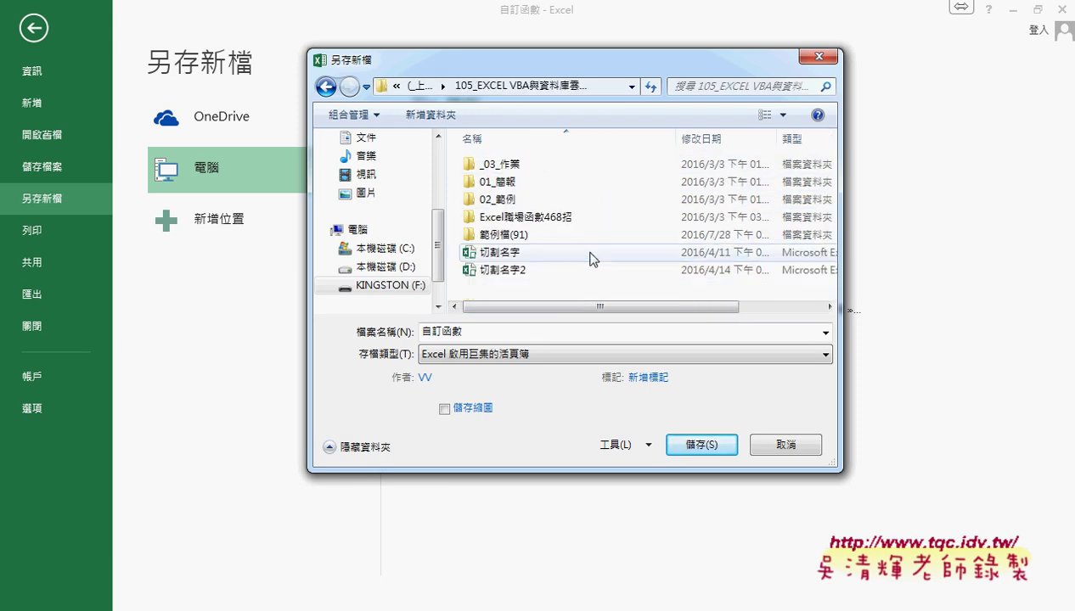
click(698, 446)
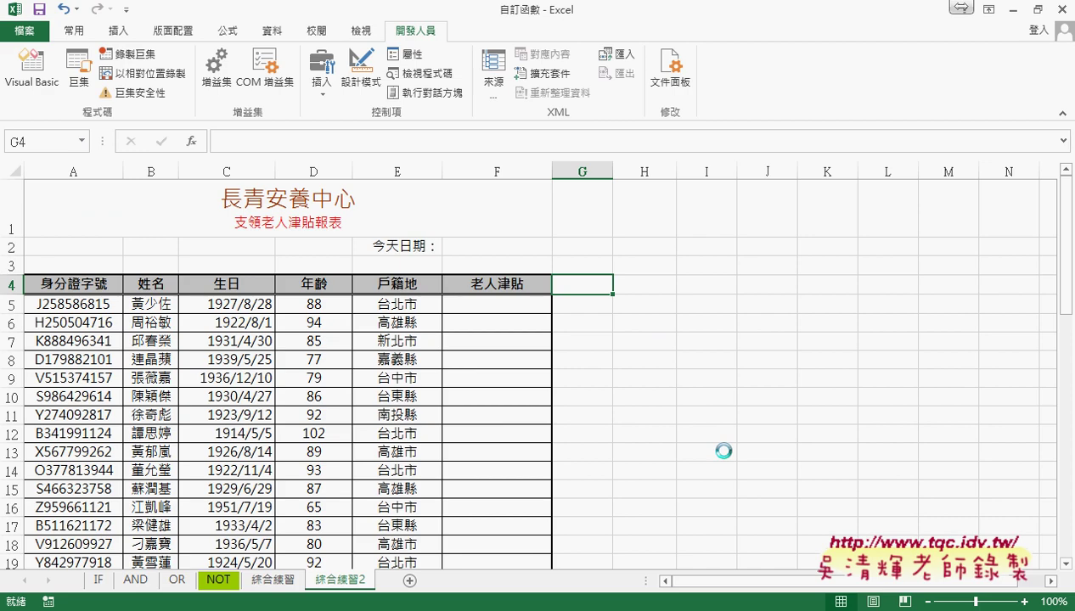